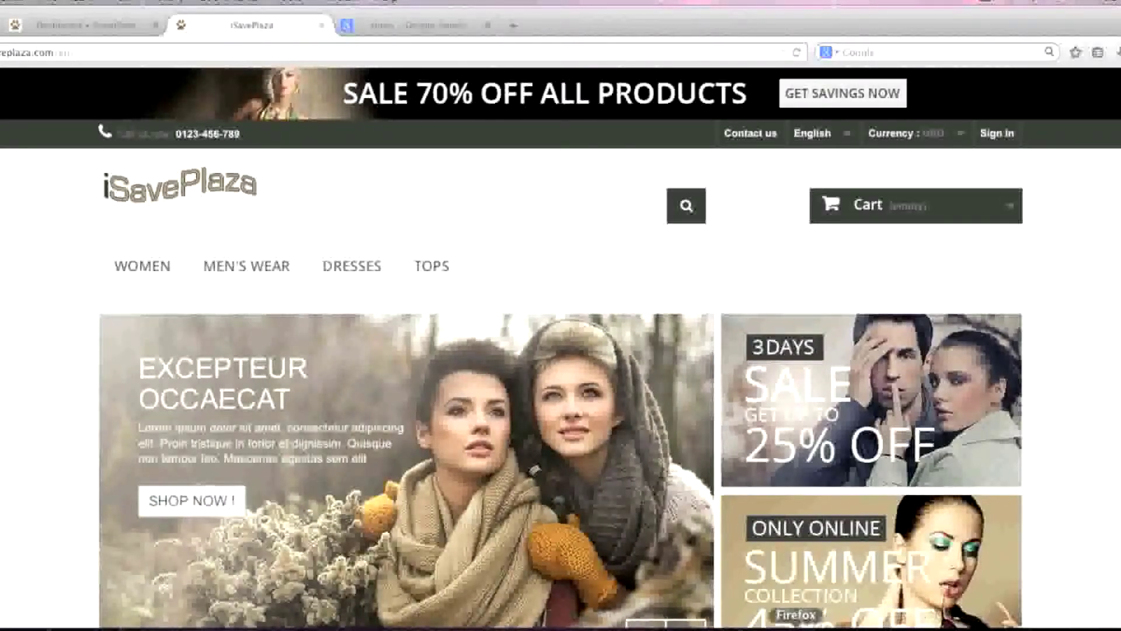
Switch to the store's back office, open the catalog's products and start a new product
{"action": "left_click", "coordinate": [98, 26]}
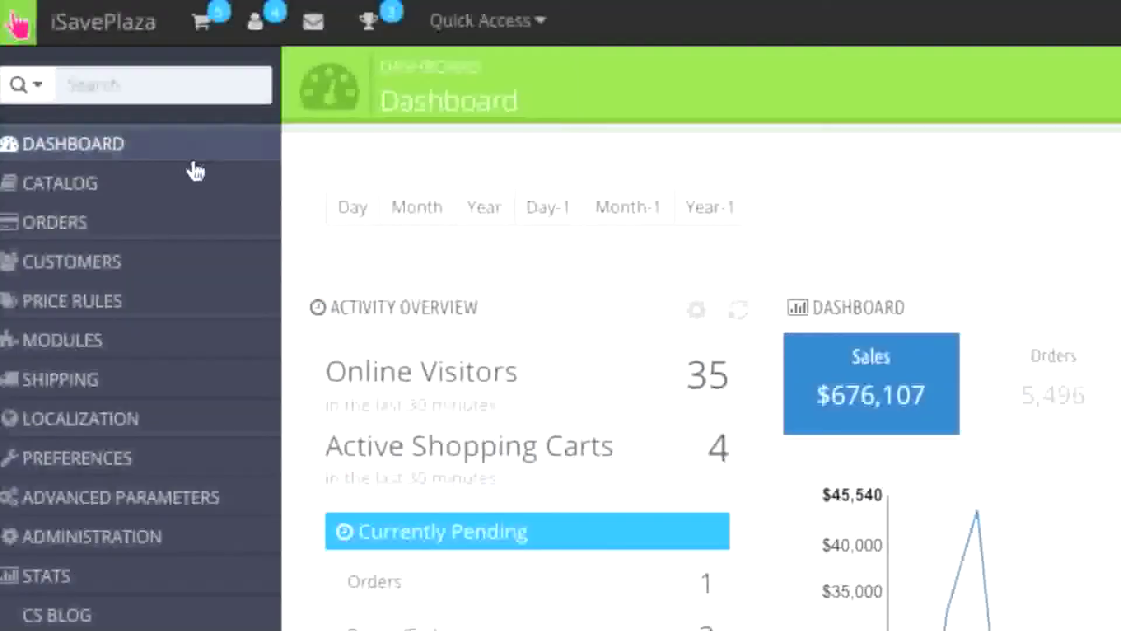
{"action": "mouse_move", "coordinate": [173, 193]}
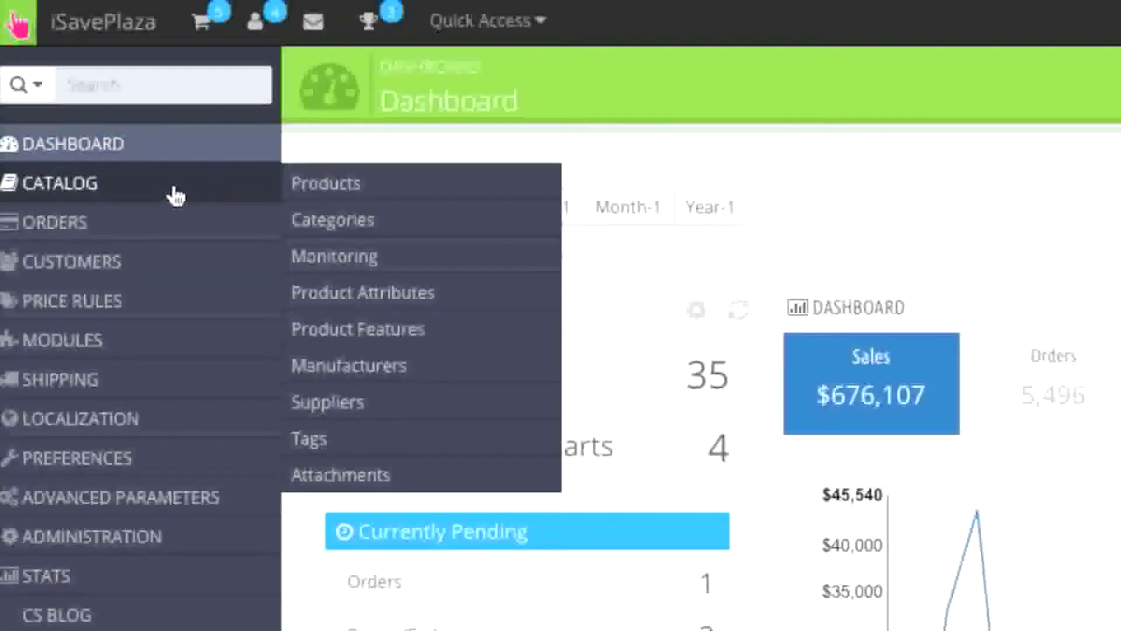
{"action": "left_click", "coordinate": [326, 198]}
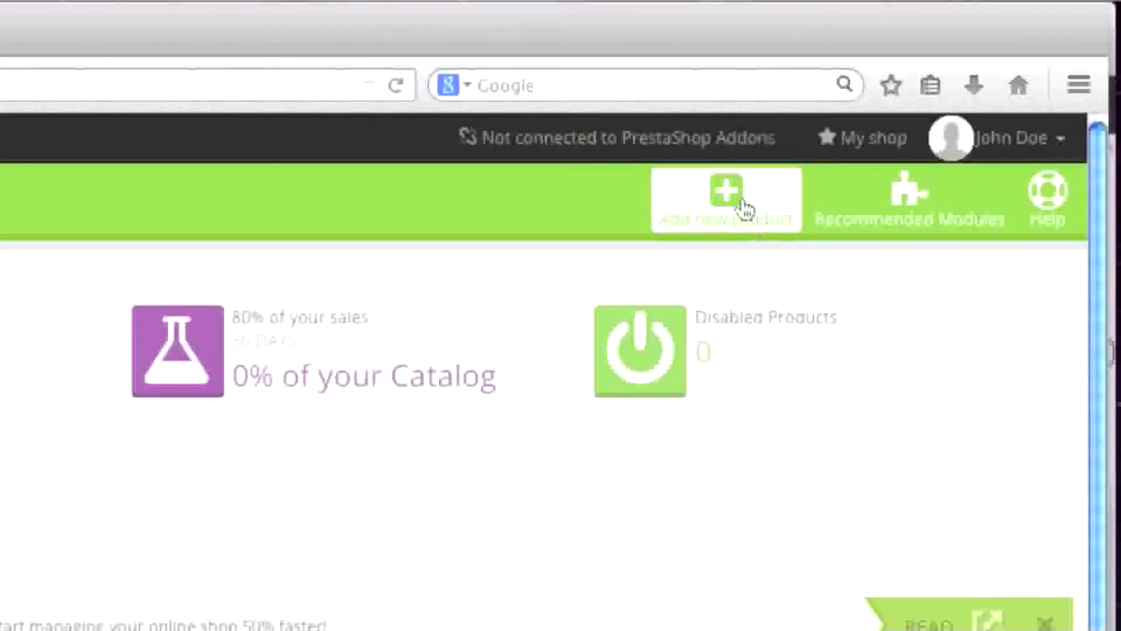
{"action": "left_click", "coordinate": [745, 207]}
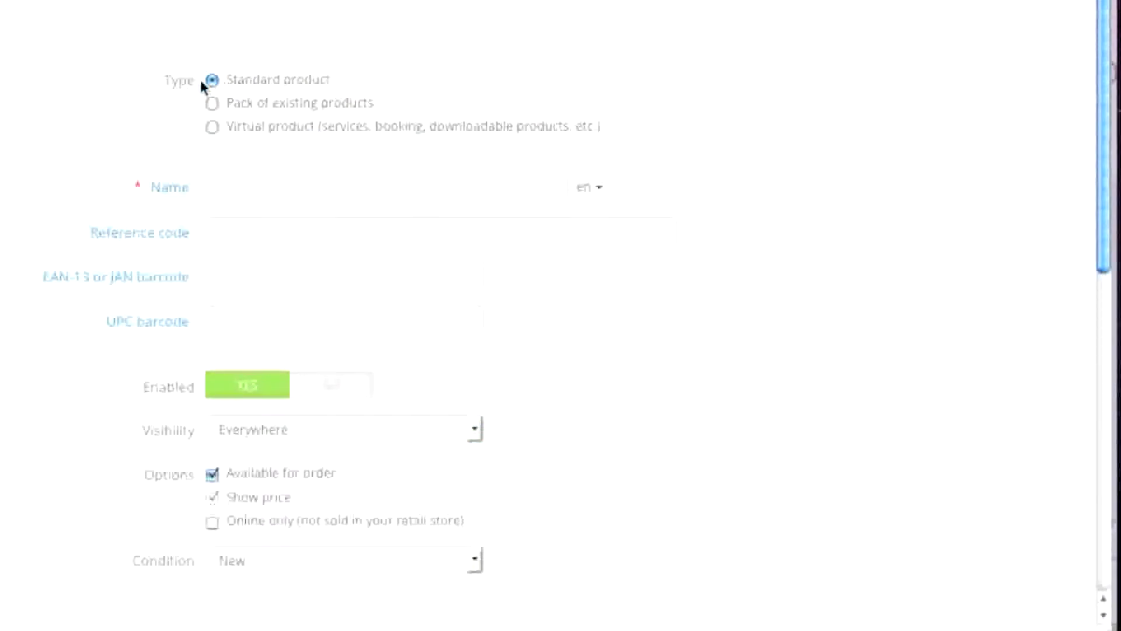
Copy "Nine West Women's Lucero Pump" from the sample_items_desc document in TextEdit into the new product's name
{"action": "left_click", "coordinate": [240, 193]}
{"action": "left_click", "coordinate": [504, 629]}
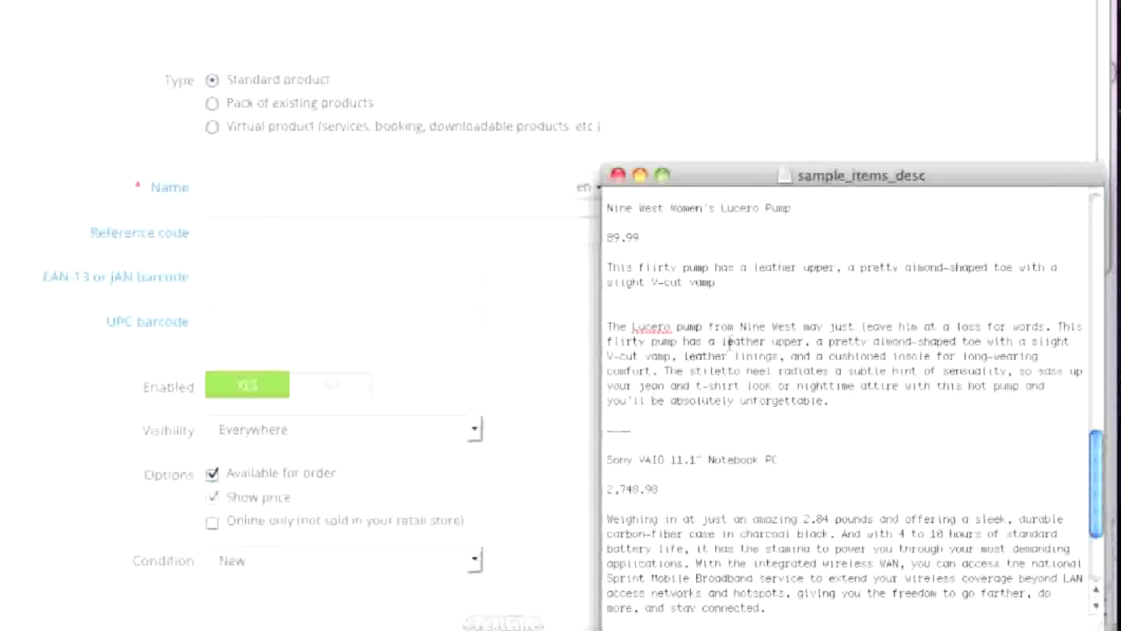
{"action": "left_click_drag", "start_coordinate": [791, 208], "coordinate": [607, 209]}
{"action": "key", "text": "super+c"}
{"action": "left_click", "coordinate": [380, 195]}
{"action": "key", "text": "super+v"}
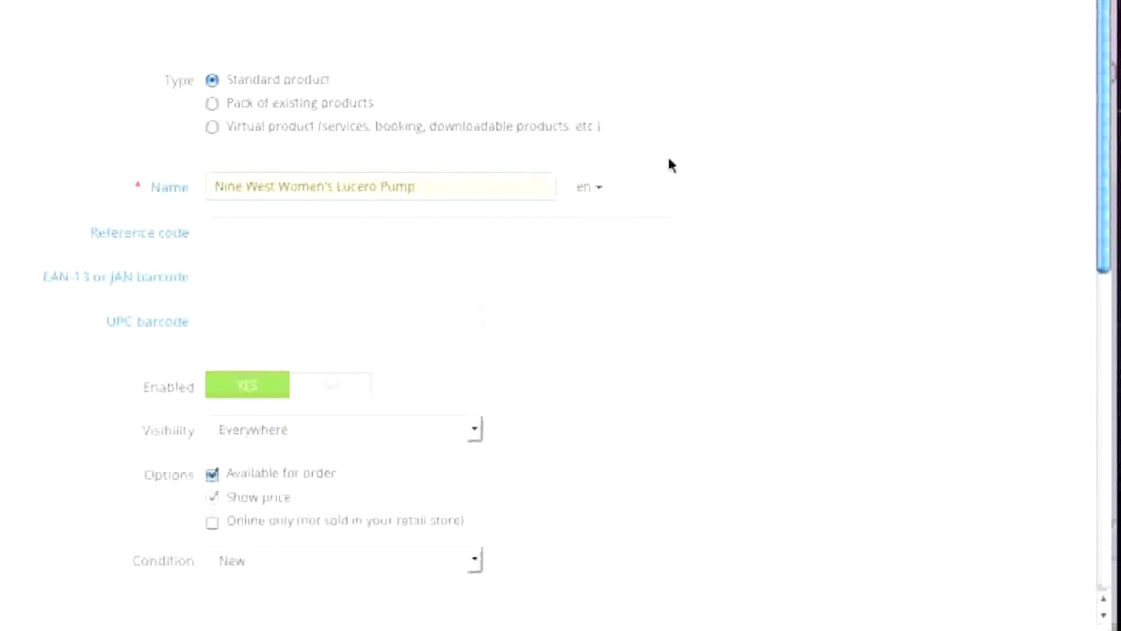
{"action": "left_click", "coordinate": [613, 174]}
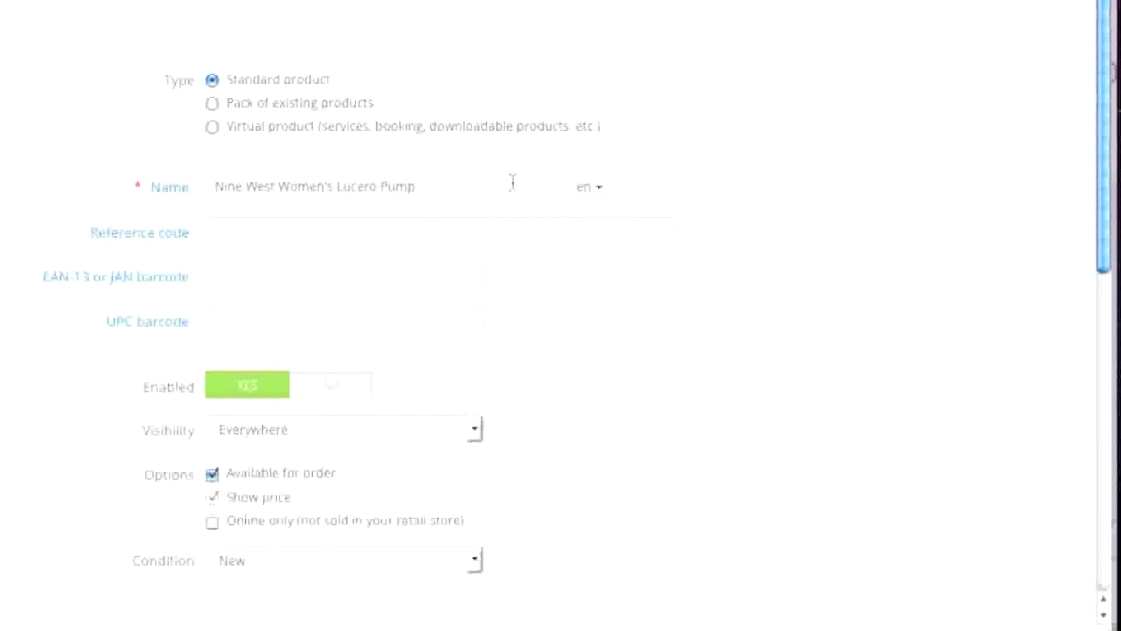
View the product's Portuguese-Brazil name and description fields, and return the form to English
{"action": "left_click", "coordinate": [588, 188]}
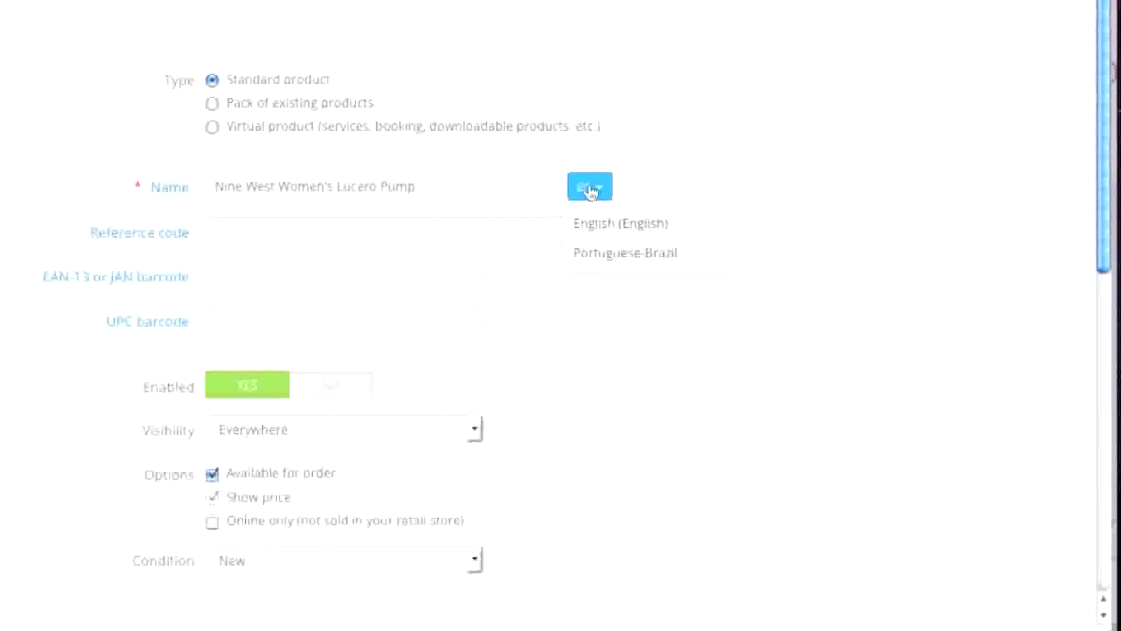
{"action": "left_click", "coordinate": [602, 253]}
{"action": "scroll", "coordinate": [635, 265], "scroll_direction": "down", "scroll_amount": 7}
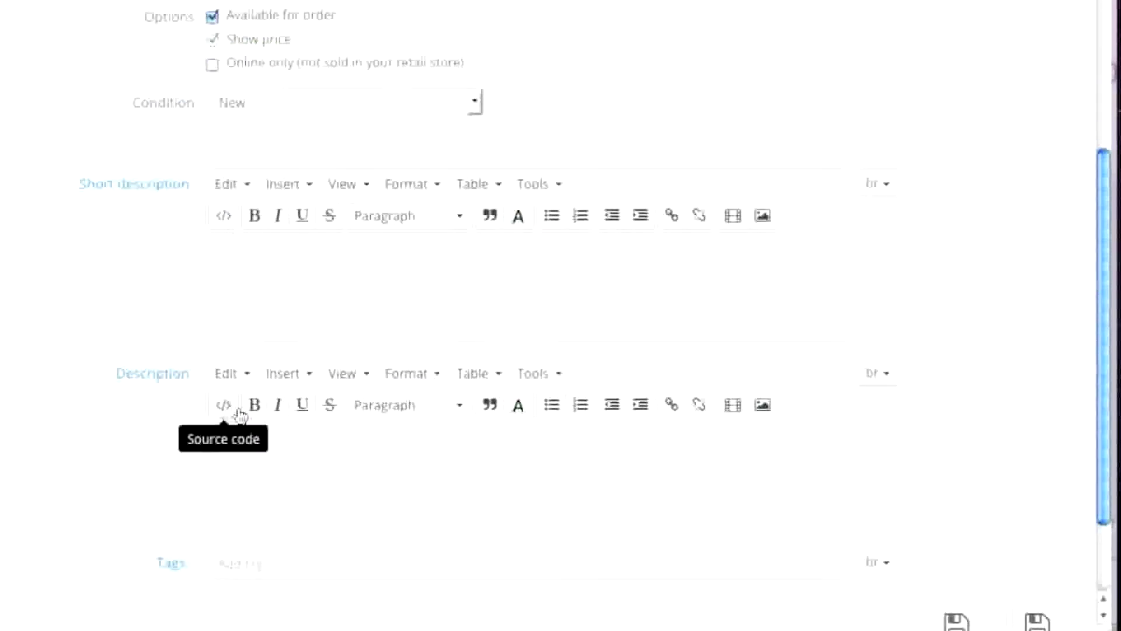
{"action": "scroll", "coordinate": [314, 319], "scroll_direction": "up", "scroll_amount": 7}
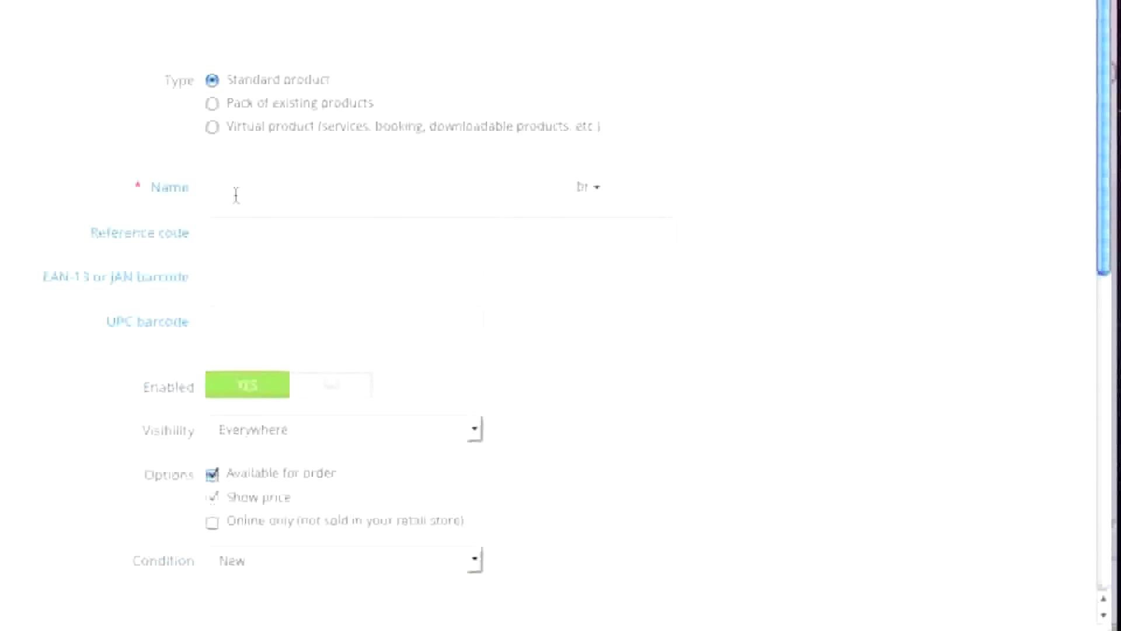
{"action": "left_click", "coordinate": [586, 187]}
{"action": "left_click", "coordinate": [587, 222]}
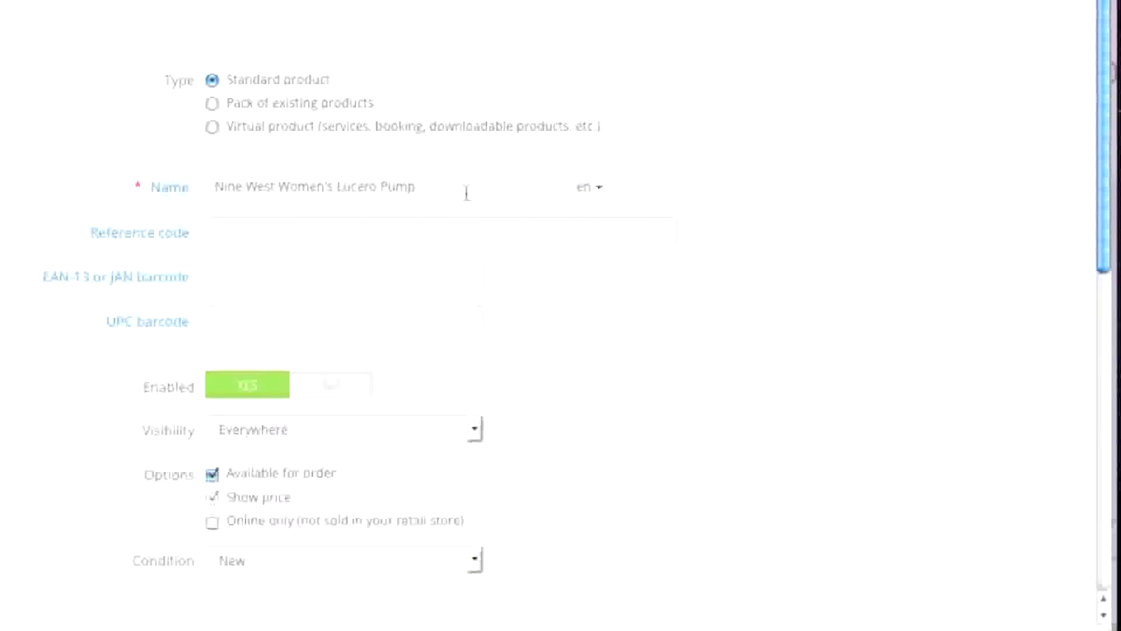
Enter redshoes as the product's reference code
{"action": "scroll", "coordinate": [481, 238], "scroll_direction": "down", "scroll_amount": 2}
{"action": "mouse_move", "coordinate": [157, 131]}
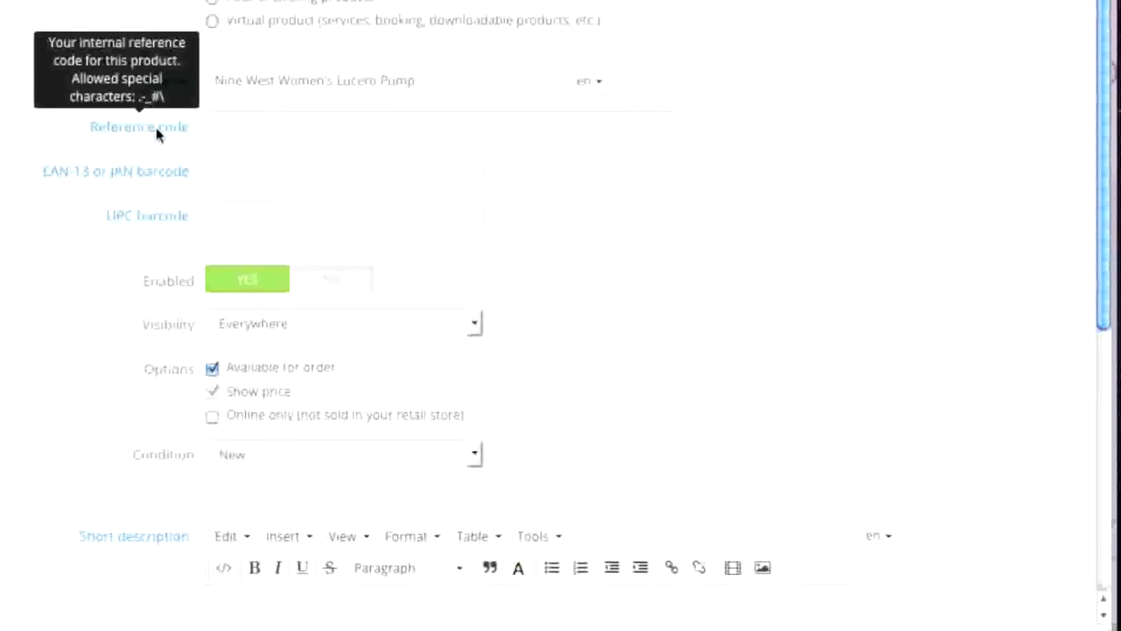
{"action": "left_click", "coordinate": [237, 130]}
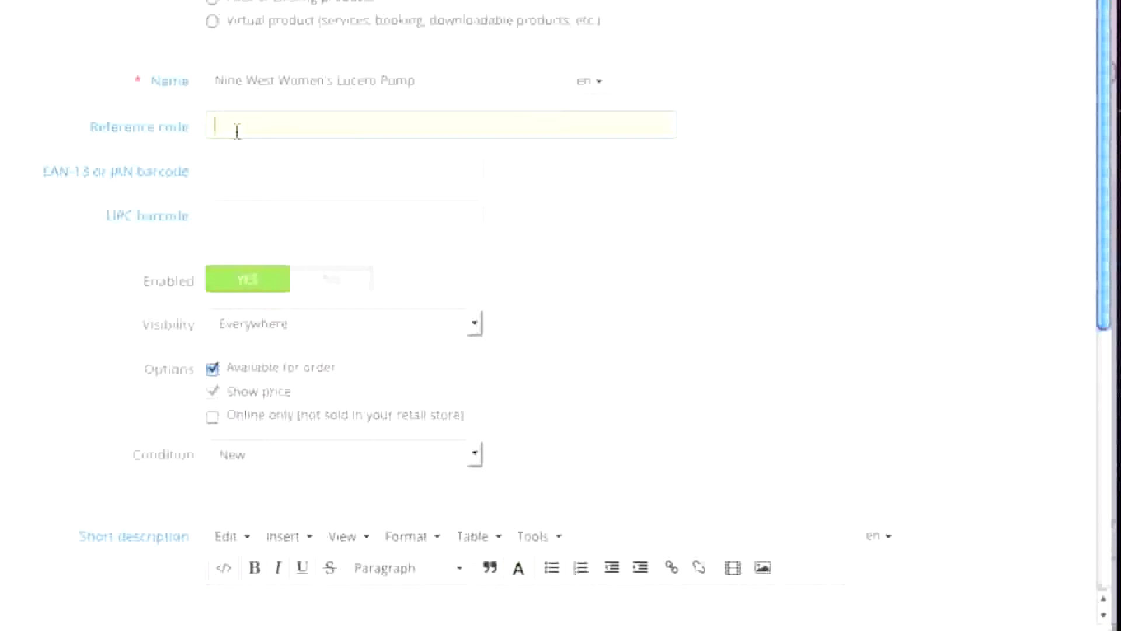
{"action": "type", "text": "redshoes"}
{"action": "mouse_move", "coordinate": [186, 172]}
{"action": "mouse_move", "coordinate": [158, 221]}
Choose Everywhere as the product's visibility
{"action": "scroll", "coordinate": [275, 240], "scroll_direction": "down", "scroll_amount": 2}
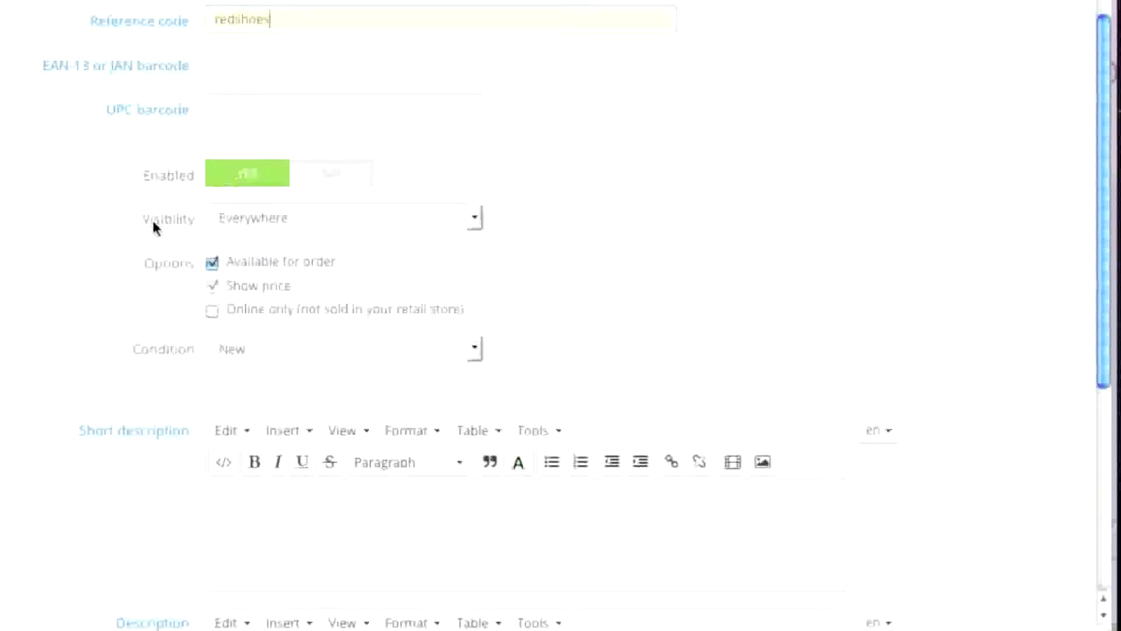
{"action": "left_click", "coordinate": [260, 225]}
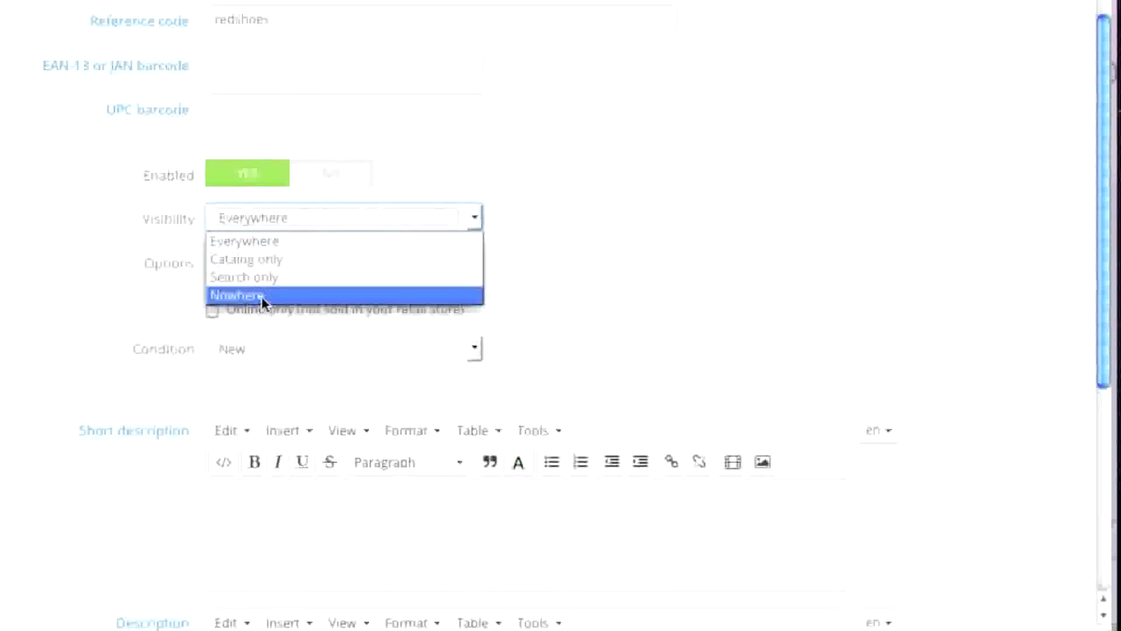
{"action": "left_click", "coordinate": [253, 240]}
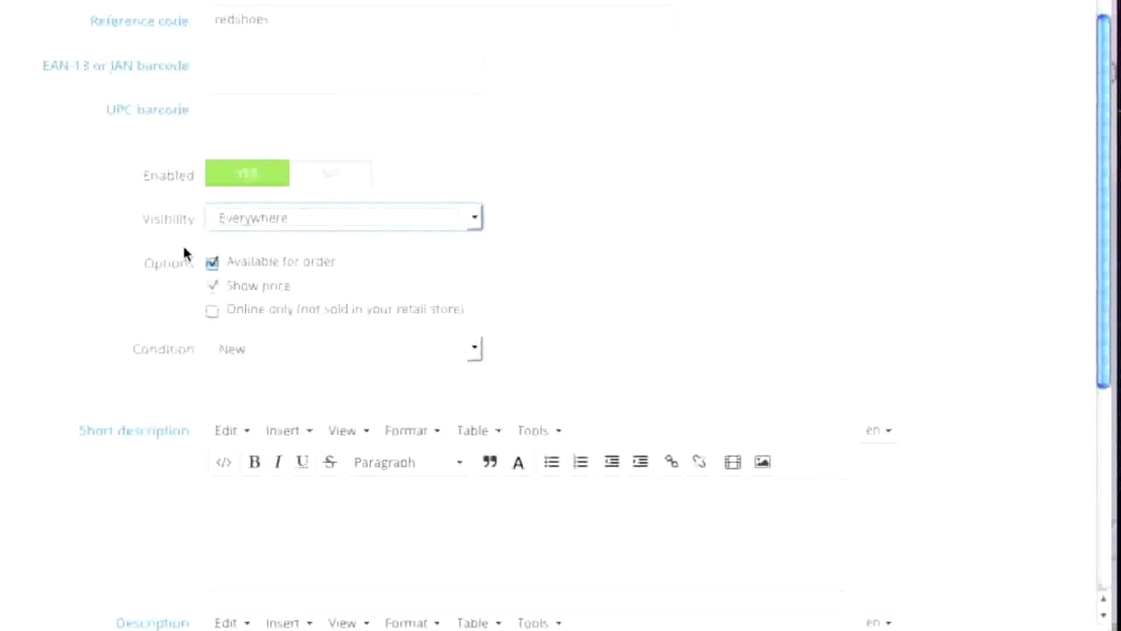
Turn the product's Available for order option off and back on
{"action": "scroll", "coordinate": [185, 252], "scroll_direction": "down", "scroll_amount": 2}
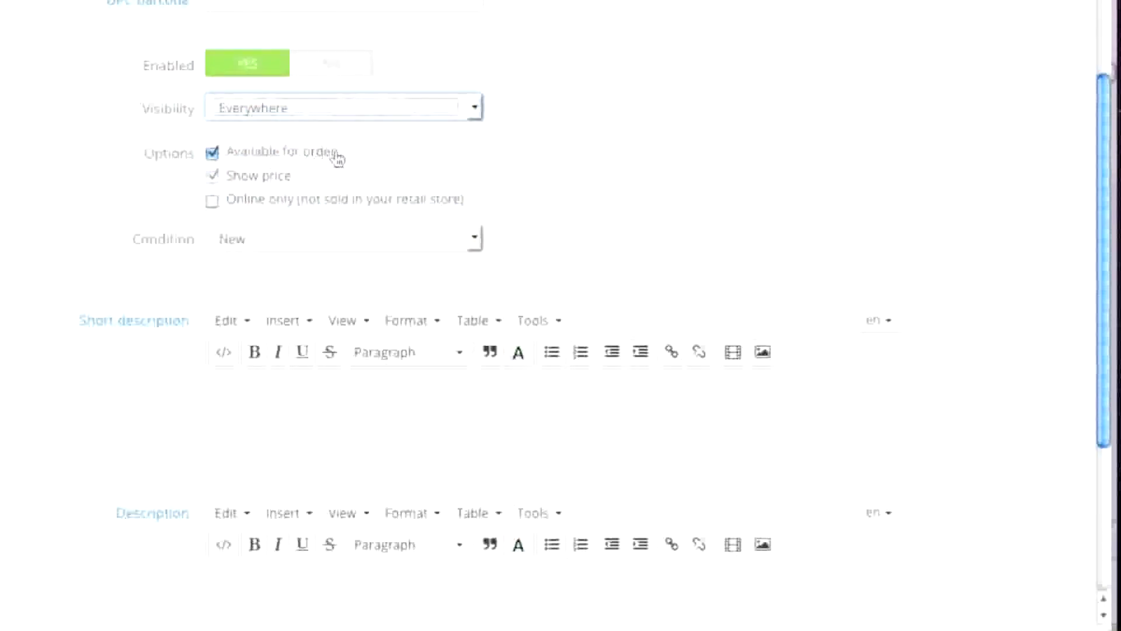
{"action": "left_click", "coordinate": [213, 153]}
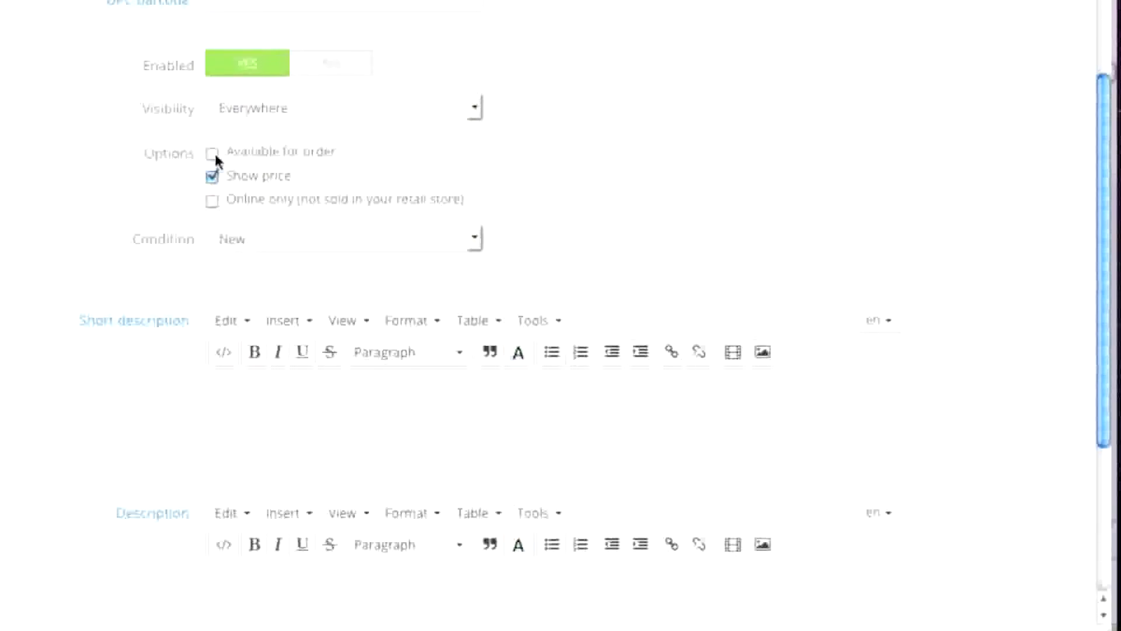
{"action": "left_click", "coordinate": [213, 154]}
View the choices offered for the product's condition
{"action": "scroll", "coordinate": [257, 193], "scroll_direction": "down", "scroll_amount": 1}
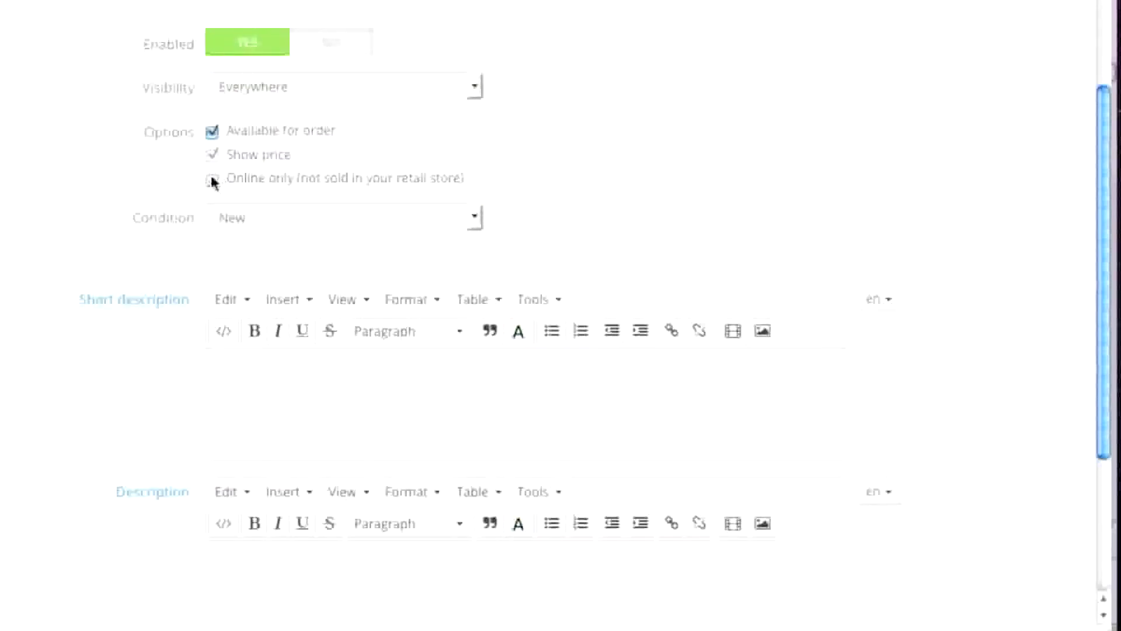
{"action": "scroll", "coordinate": [293, 195], "scroll_direction": "down", "scroll_amount": 2}
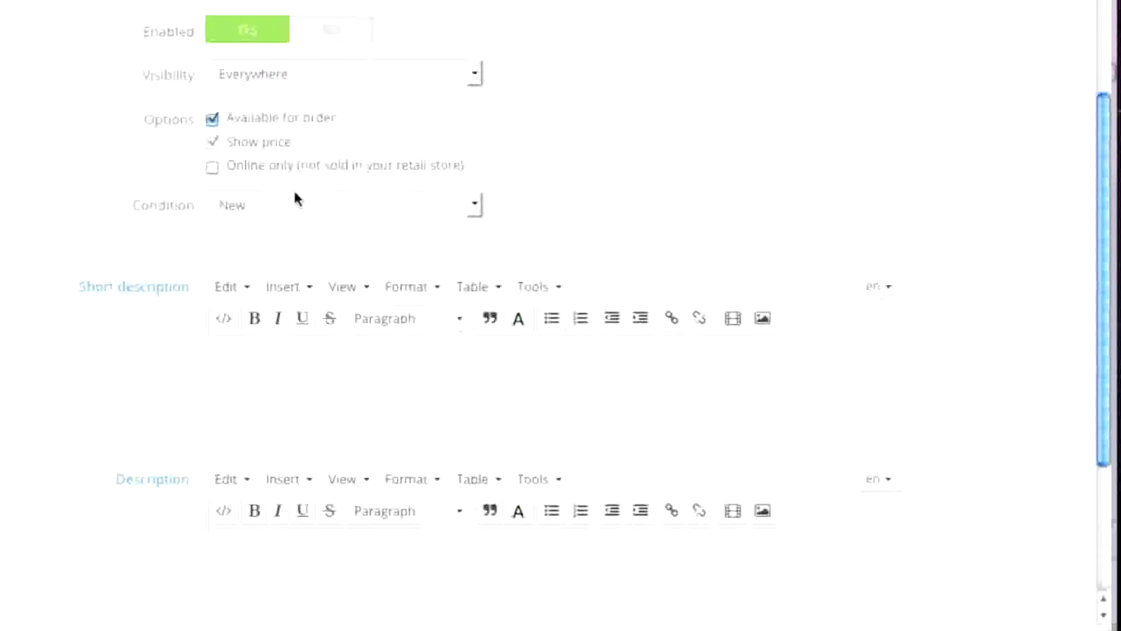
{"action": "left_click", "coordinate": [475, 109]}
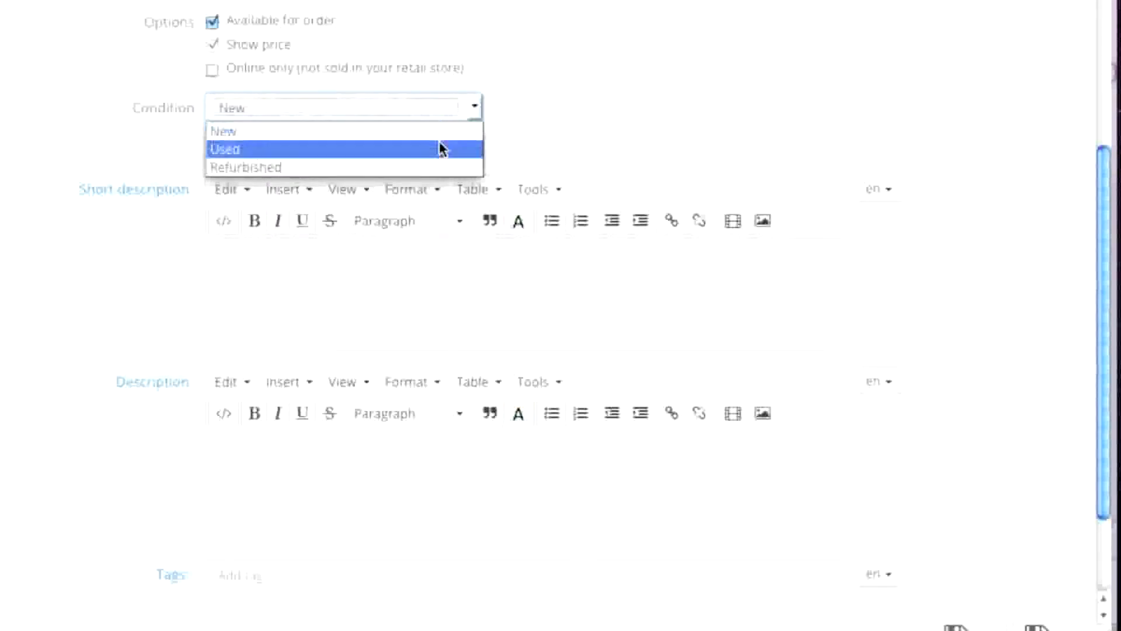
{"action": "left_click", "coordinate": [512, 130]}
Copy the sentence beginning "This flirty pump has a leather upper" from the TextEdit document into the product's short description
{"action": "scroll", "coordinate": [511, 139], "scroll_direction": "down", "scroll_amount": 1}
{"action": "left_click", "coordinate": [242, 206]}
{"action": "left_click", "coordinate": [503, 623]}
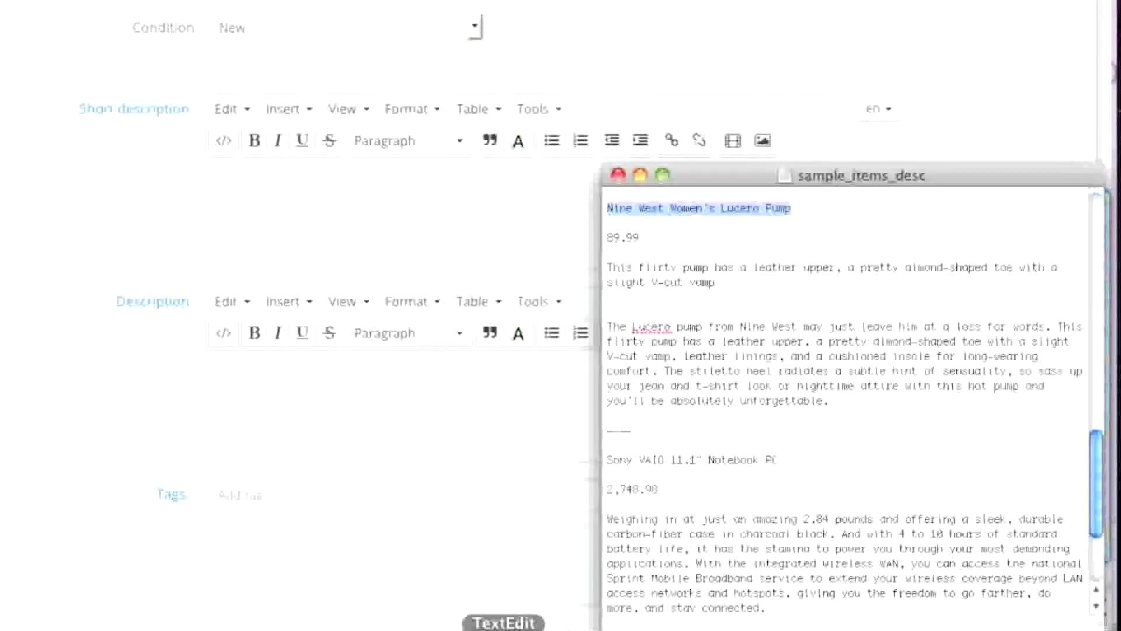
{"action": "left_click_drag", "start_coordinate": [717, 283], "coordinate": [593, 280]}
{"action": "key", "text": "super+c"}
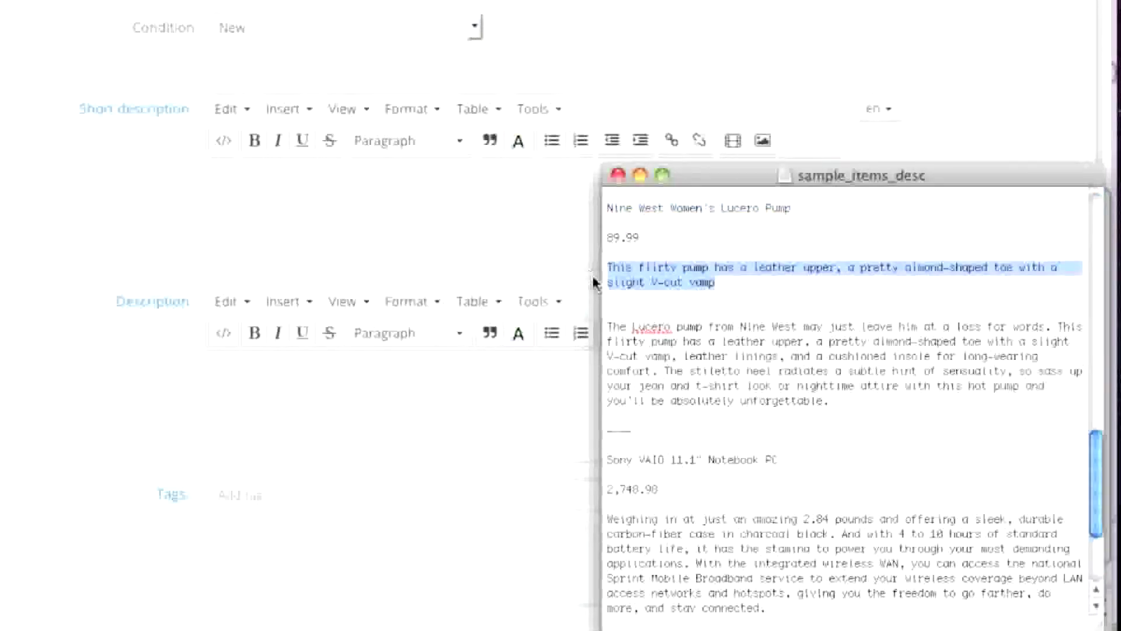
{"action": "left_click", "coordinate": [353, 224]}
{"action": "key", "text": "super+v"}
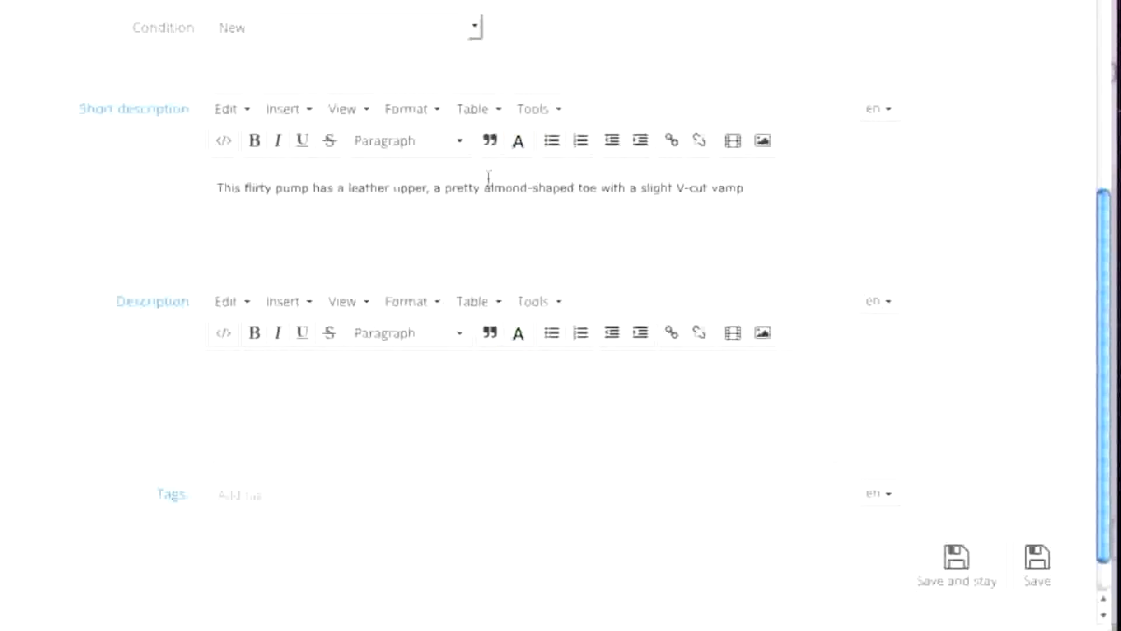
Try bold, italic and underline formatting on the whole short description, removing each one again
{"action": "left_click_drag", "start_coordinate": [218, 185], "coordinate": [758, 182]}
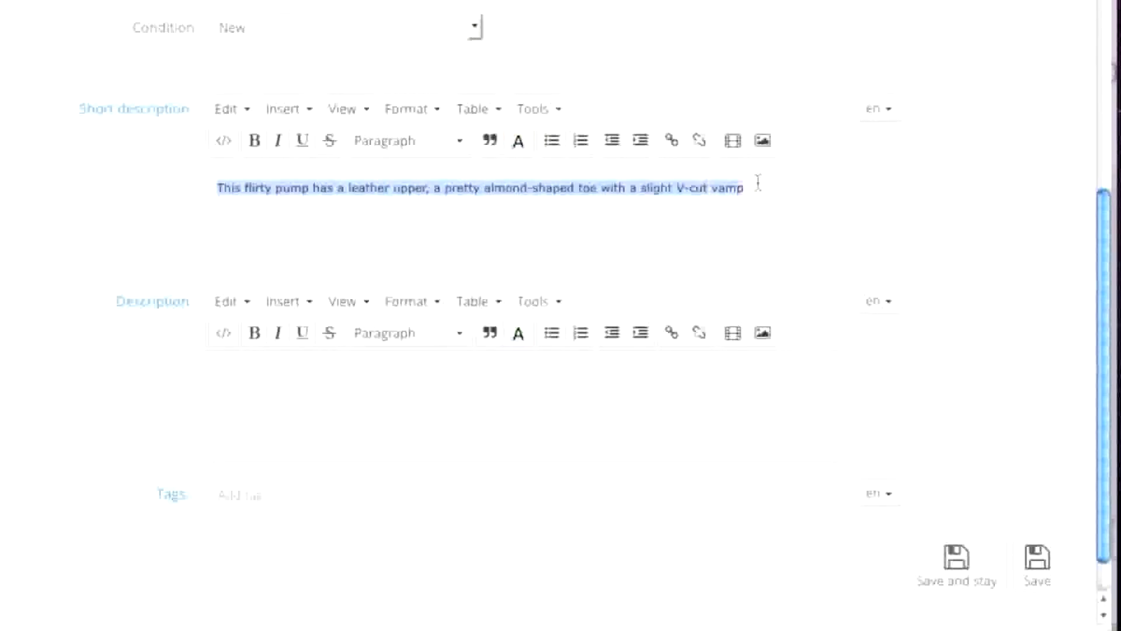
{"action": "left_click", "coordinate": [255, 141]}
{"action": "left_click", "coordinate": [255, 141]}
{"action": "left_click", "coordinate": [279, 142]}
{"action": "left_click", "coordinate": [280, 142]}
{"action": "left_click", "coordinate": [302, 141]}
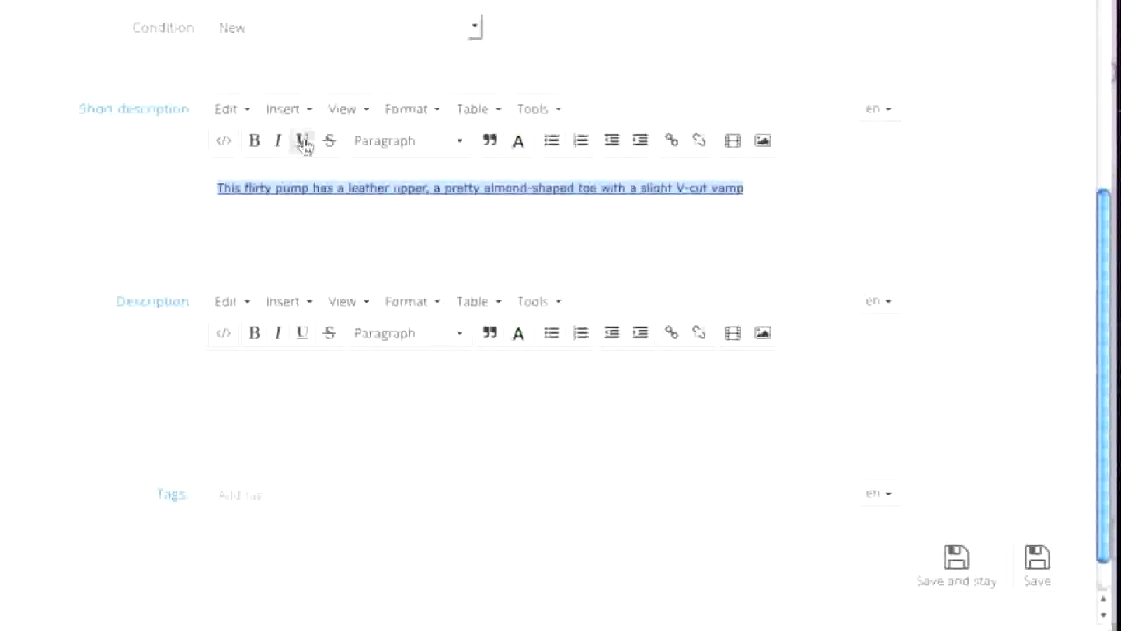
{"action": "left_click", "coordinate": [303, 141]}
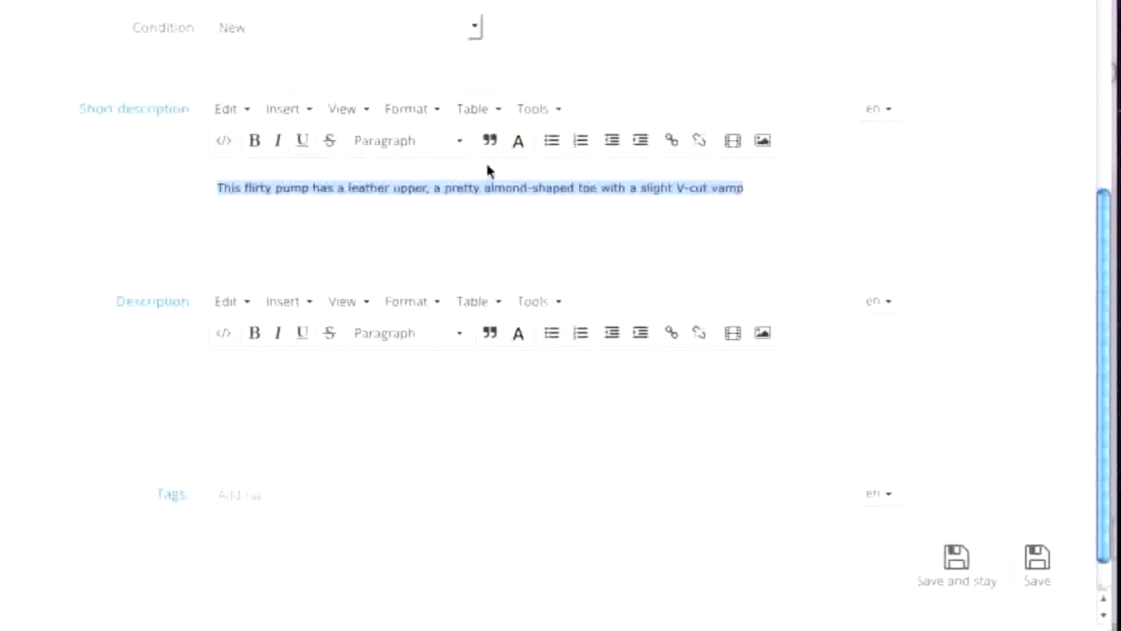
Colour the short description text red, #e51919
{"action": "left_click", "coordinate": [517, 142]}
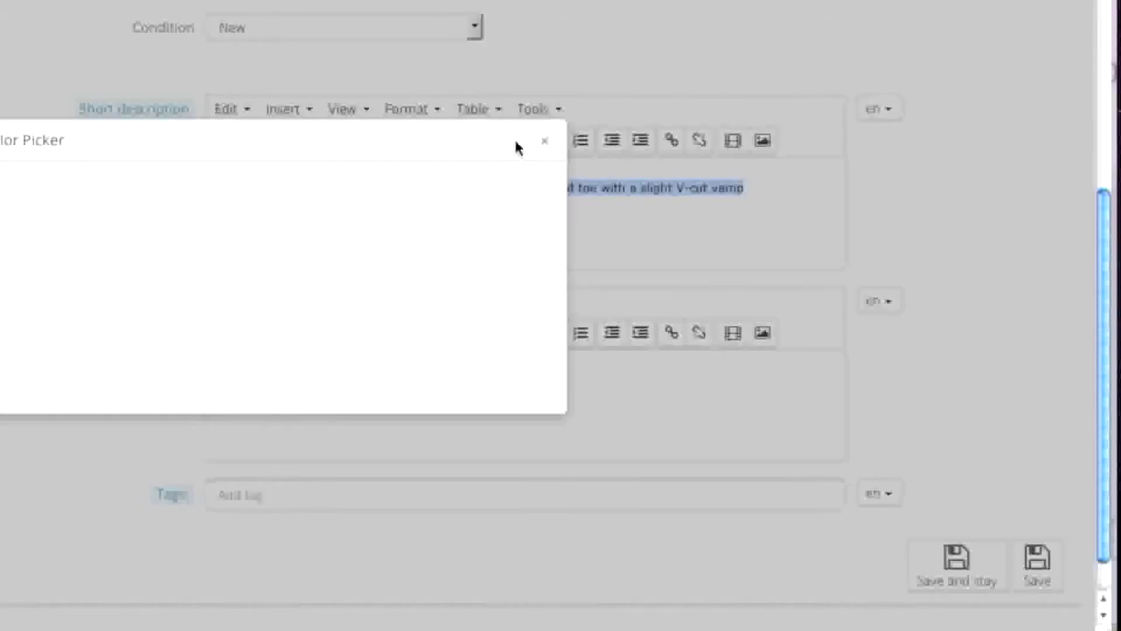
{"action": "left_click", "coordinate": [379, 192]}
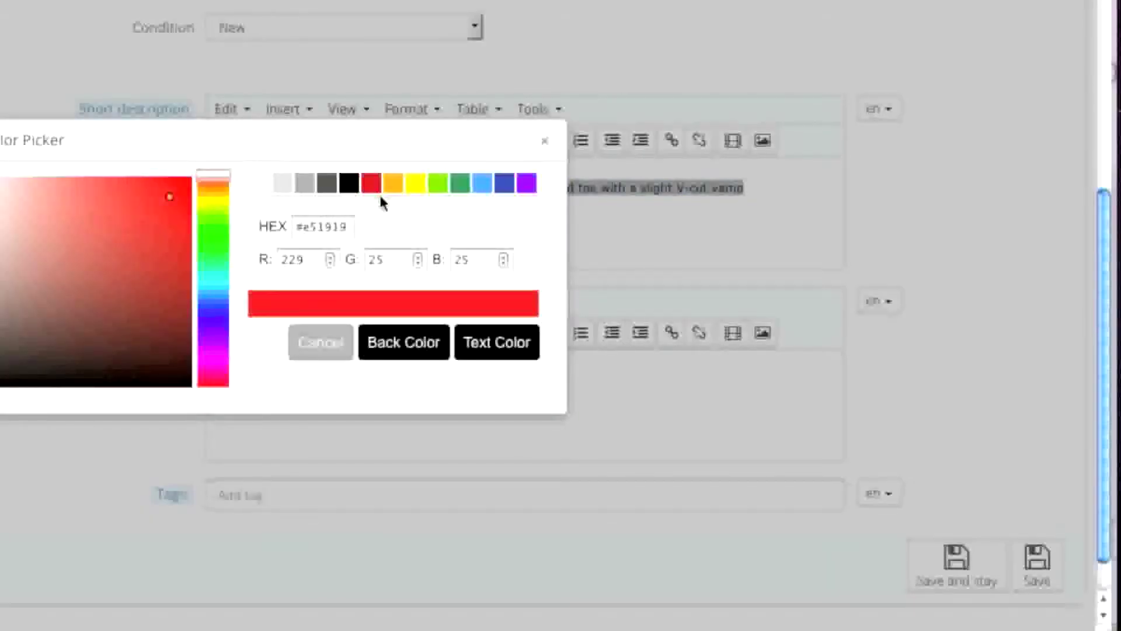
{"action": "left_click", "coordinate": [484, 345]}
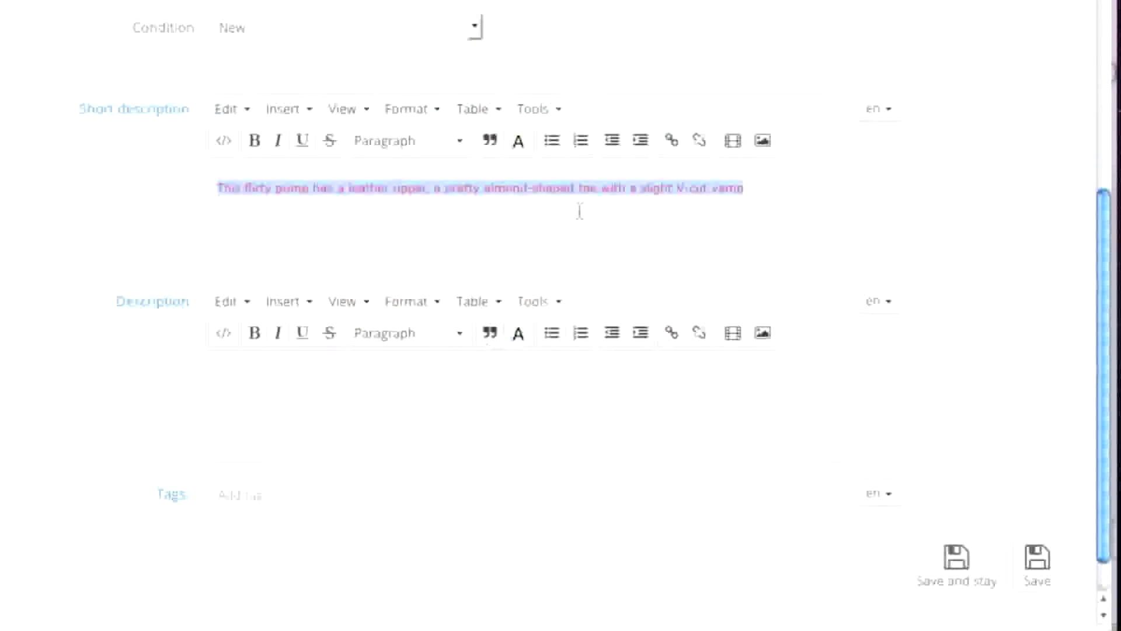
Set the short description's text colour to black, #000000, and deselect the text
{"action": "left_click", "coordinate": [519, 143]}
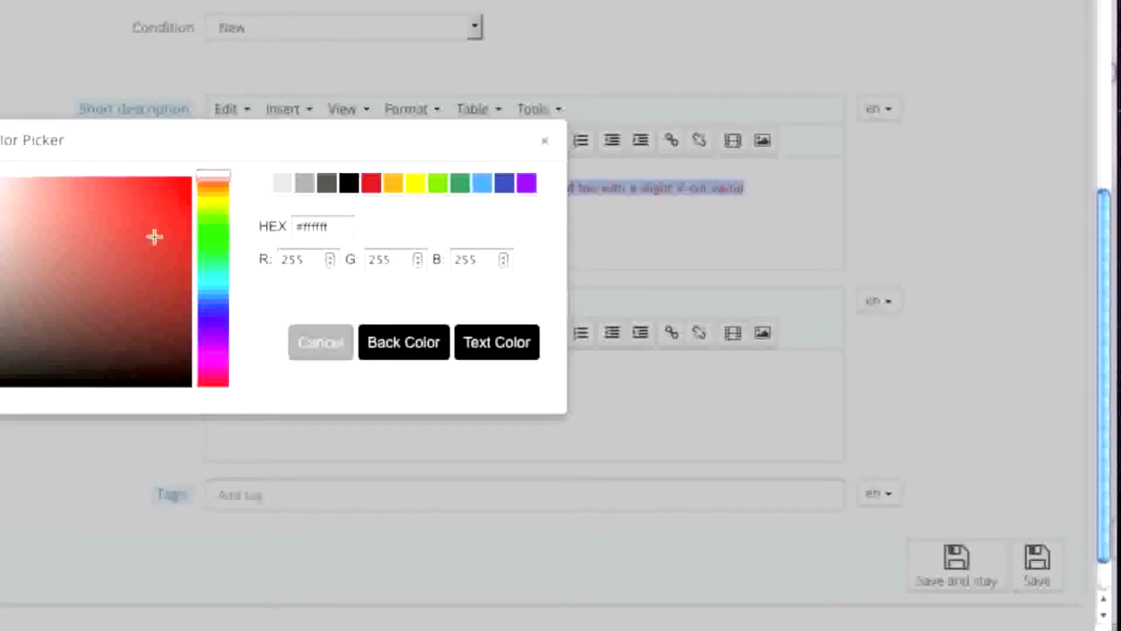
{"action": "left_click", "coordinate": [347, 182]}
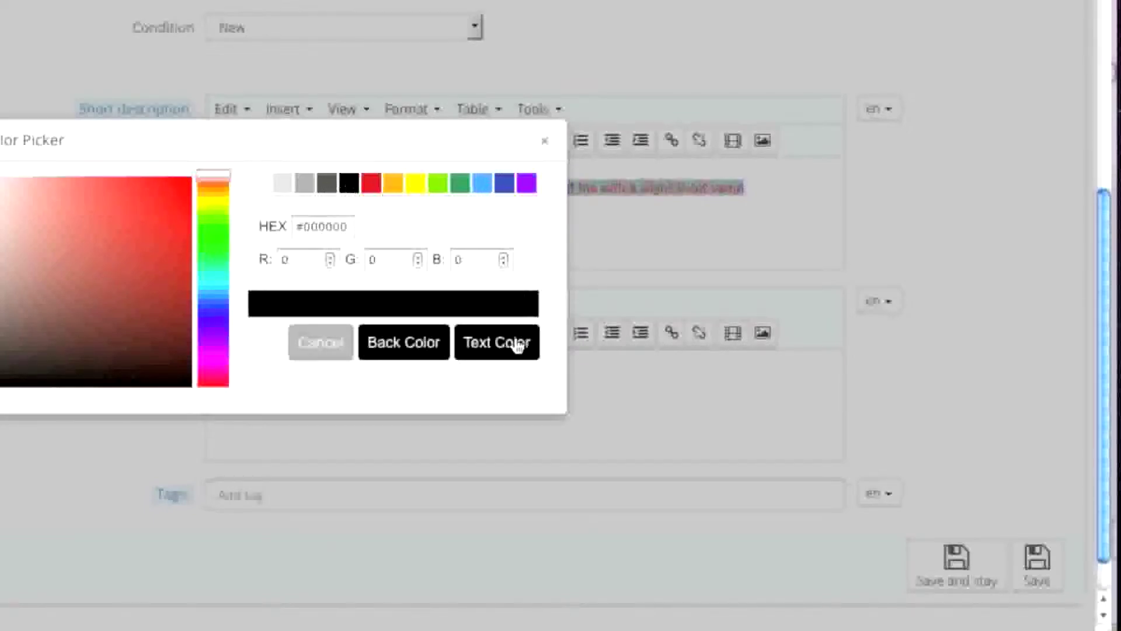
{"action": "left_click", "coordinate": [498, 345]}
{"action": "left_click", "coordinate": [598, 213]}
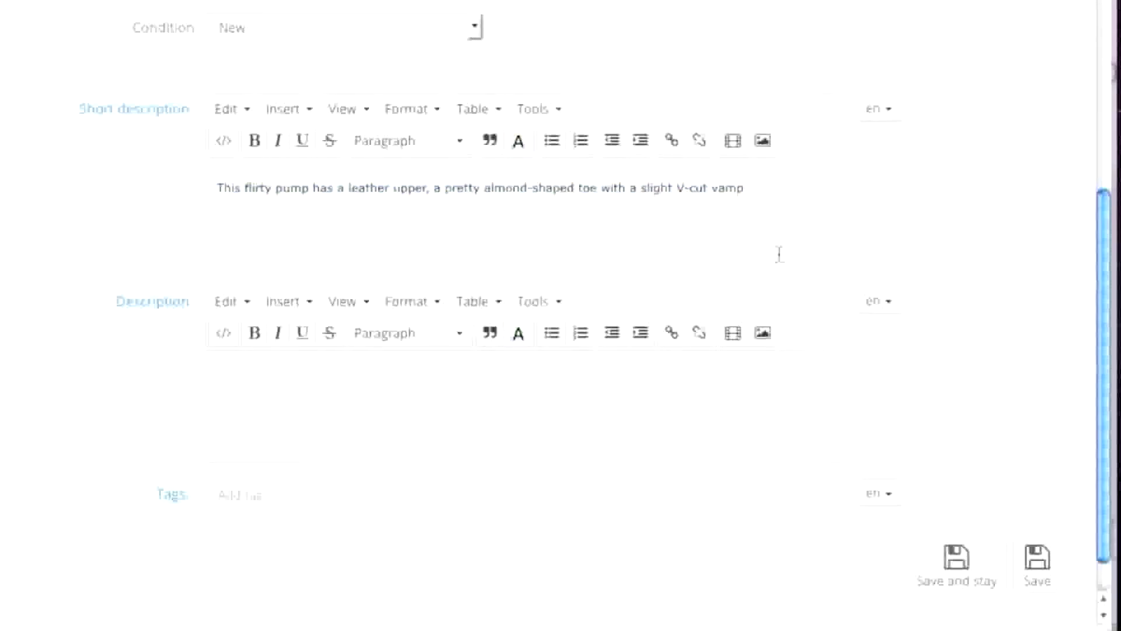
Copy the paragraph beginning "The Lucero pump from Nine West" from the TextEdit document into the product's full description
{"action": "left_click", "coordinate": [258, 375]}
{"action": "left_click", "coordinate": [503, 627]}
{"action": "left_click_drag", "start_coordinate": [834, 401], "coordinate": [566, 325]}
{"action": "key", "text": "super+c"}
{"action": "left_click", "coordinate": [295, 401]}
{"action": "key", "text": "super+v"}
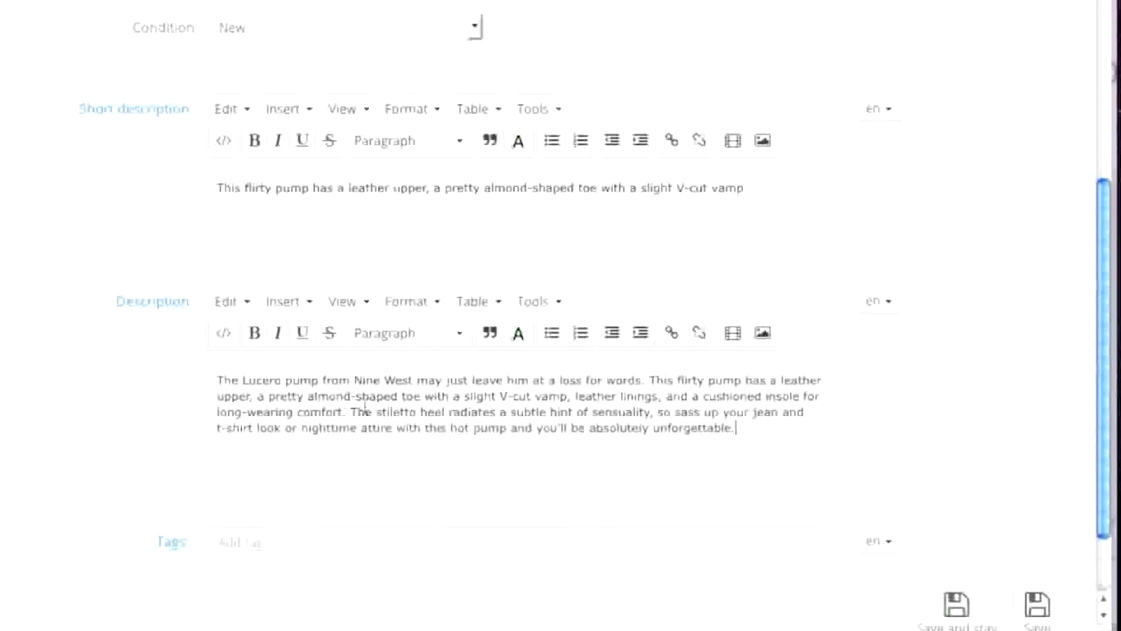
Add the tags lucero pump, nine west and high heels to the product and save it, staying on its edit page
{"action": "key", "text": "super+minus"}
{"action": "left_click", "coordinate": [236, 465]}
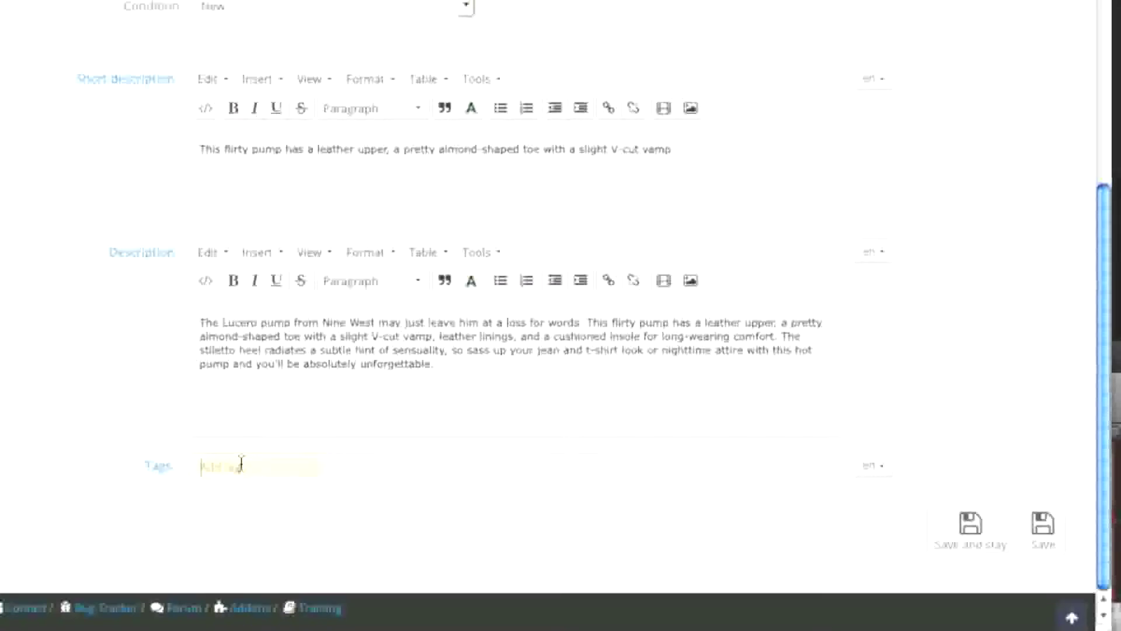
{"action": "type", "text": "lucero pump"}
{"action": "key", "text": "Return"}
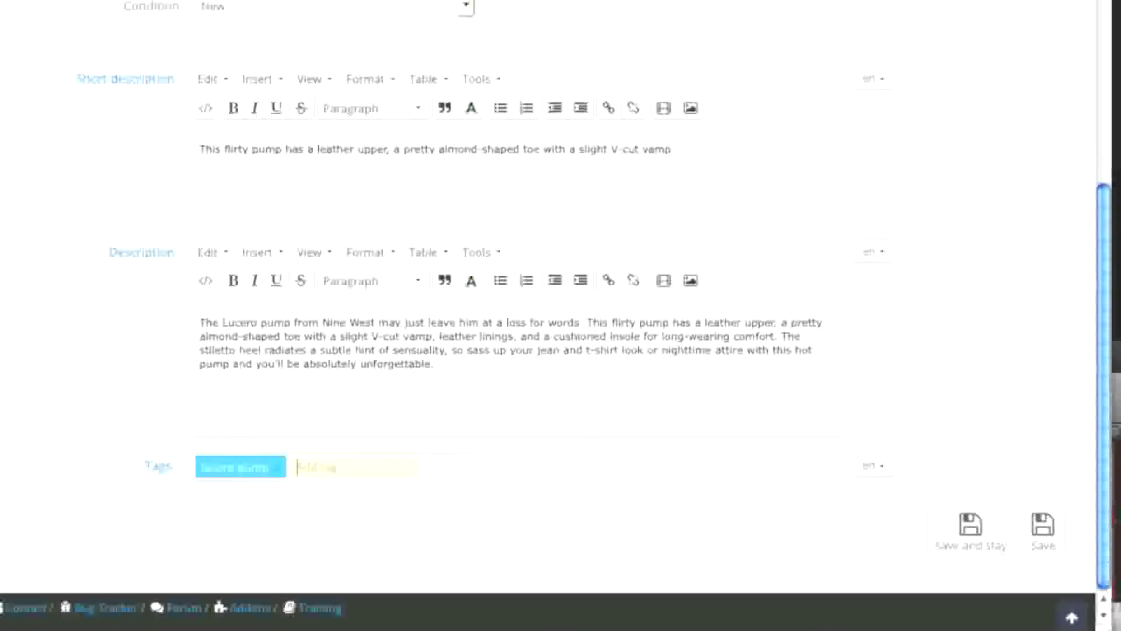
{"action": "type", "text": "nine webs"}
{"action": "key", "text": "BackSpace"}
{"action": "key", "text": "BackSpace"}
{"action": "type", "text": "st"}
{"action": "key", "text": "Return"}
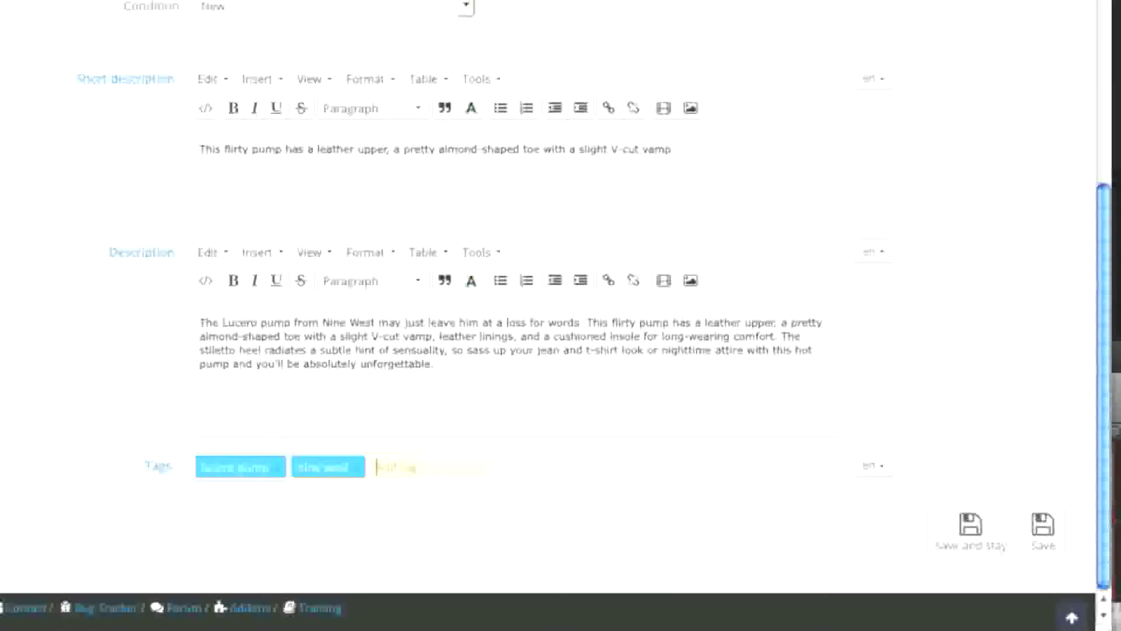
{"action": "type", "text": "high heels"}
{"action": "key", "text": "Return"}
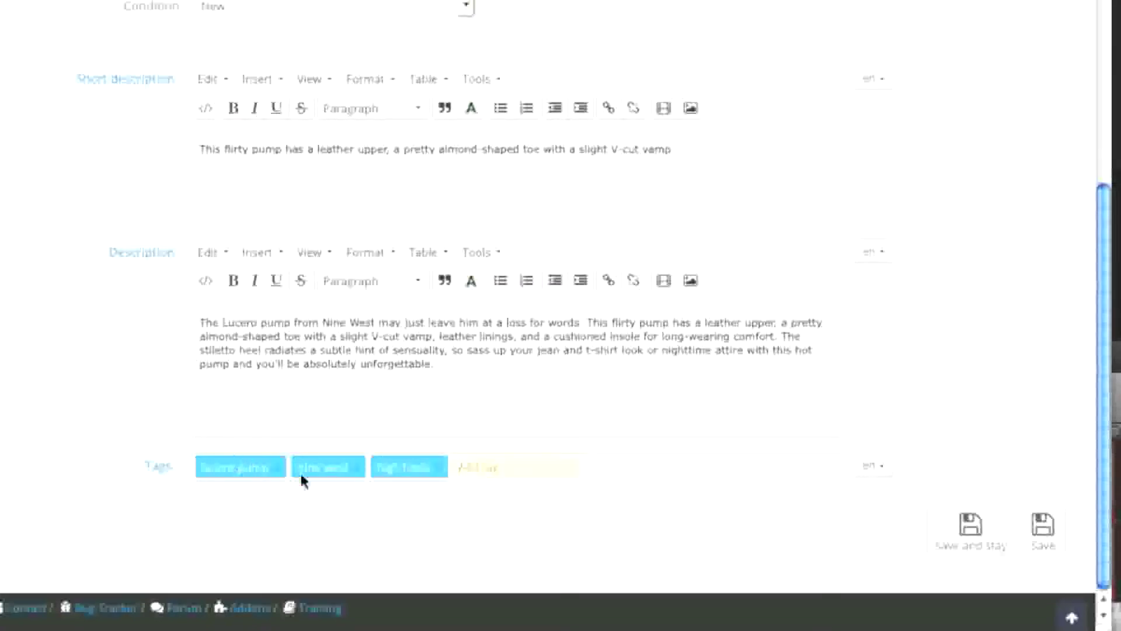
{"action": "left_click", "coordinate": [966, 546]}
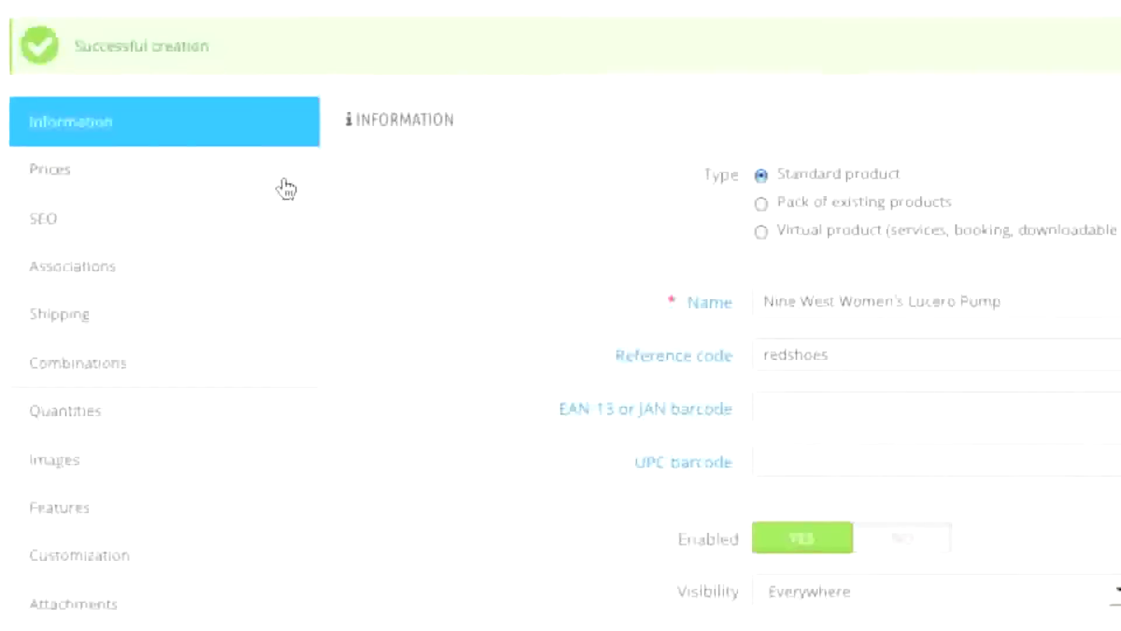
Set the product's retail price to $59 in its price settings
{"action": "left_click", "coordinate": [286, 187]}
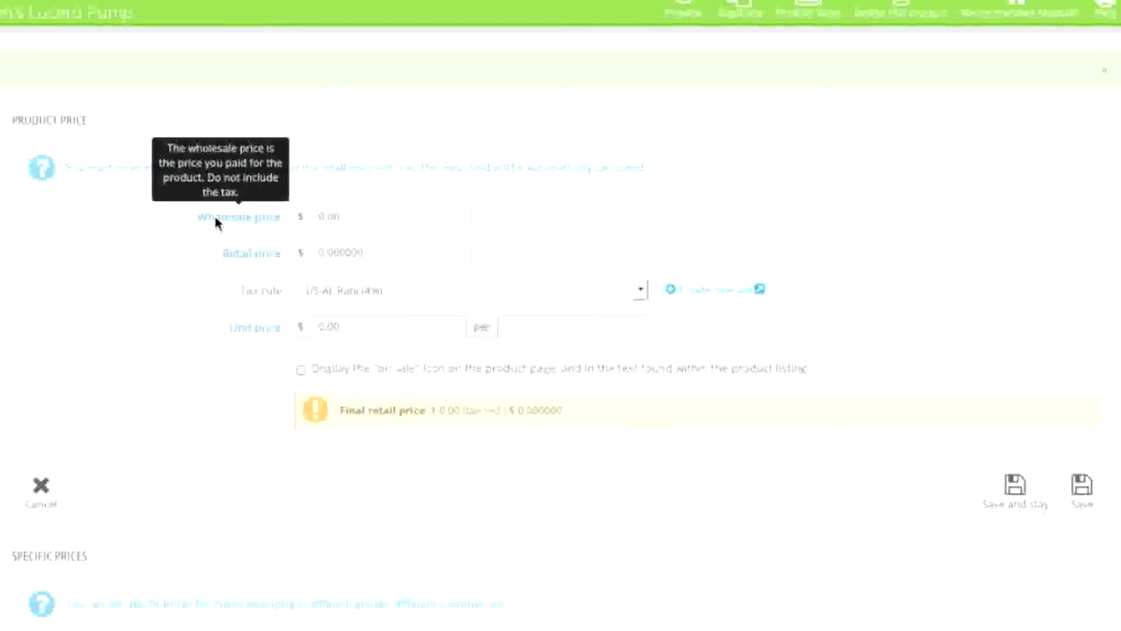
{"action": "mouse_move", "coordinate": [250, 257]}
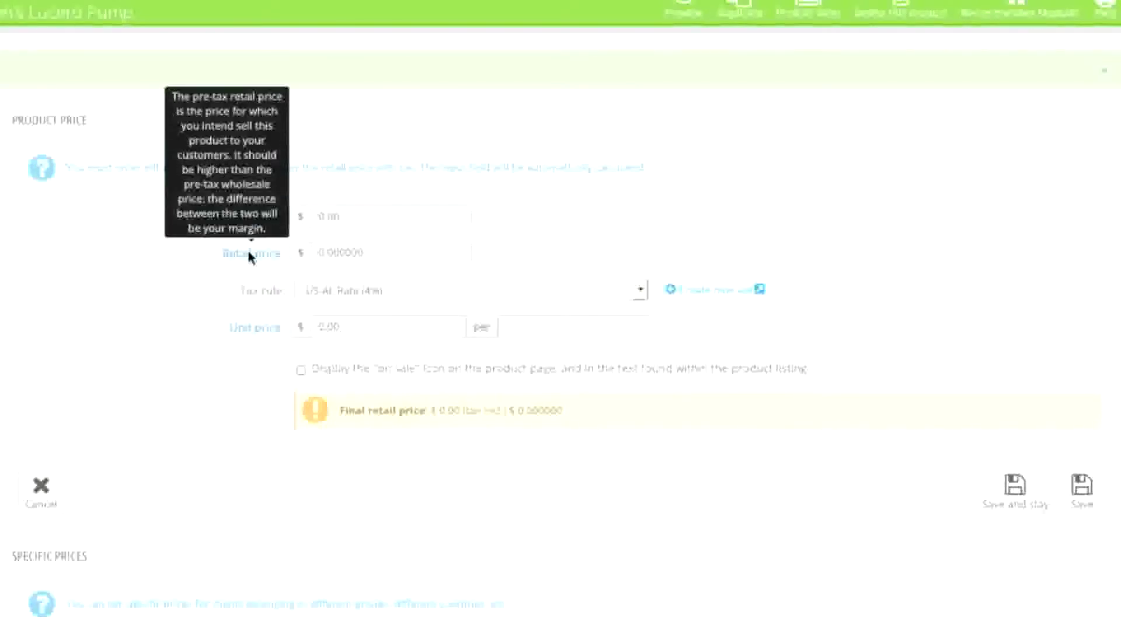
{"action": "left_click", "coordinate": [320, 252]}
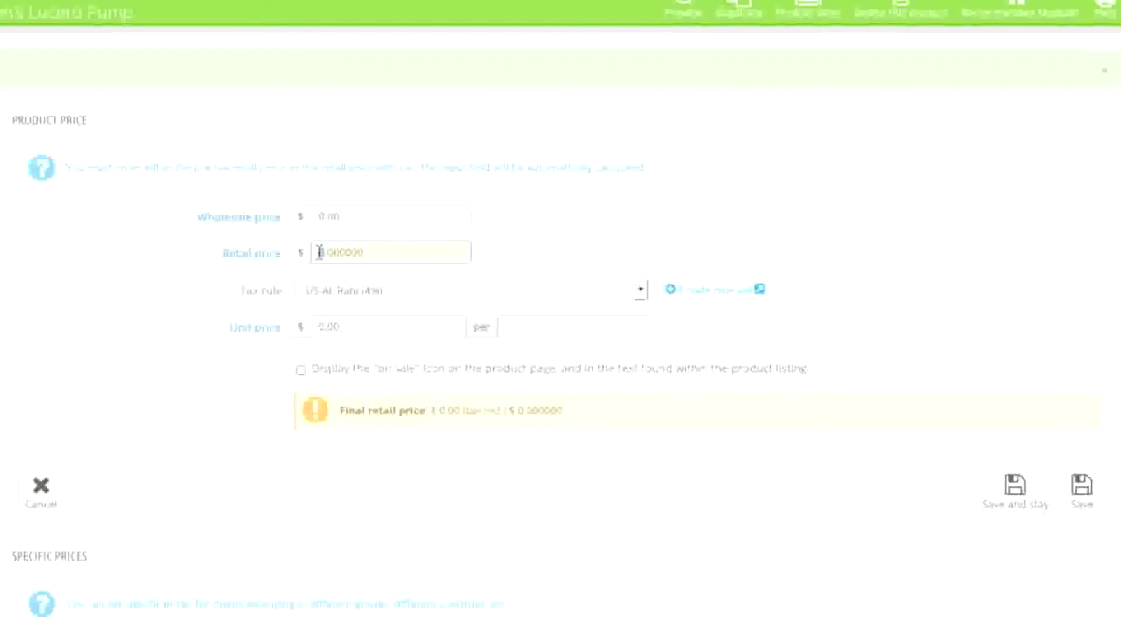
{"action": "key", "text": "Delete"}
{"action": "type", "text": "59"}
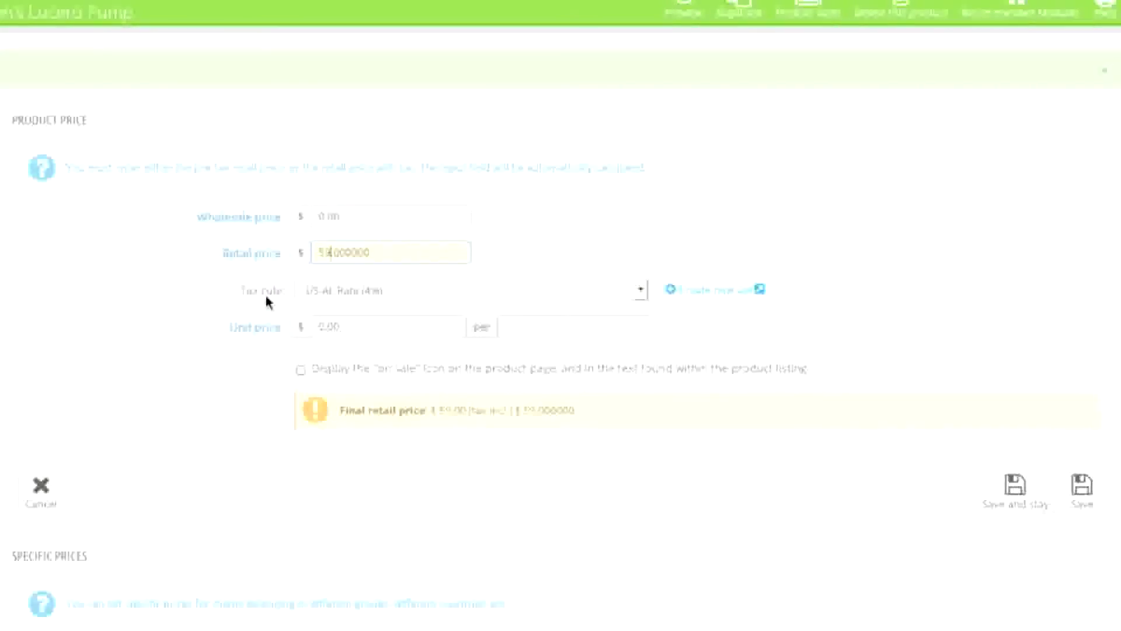
Set the product's tax rule to No Tax
{"action": "left_click", "coordinate": [423, 292]}
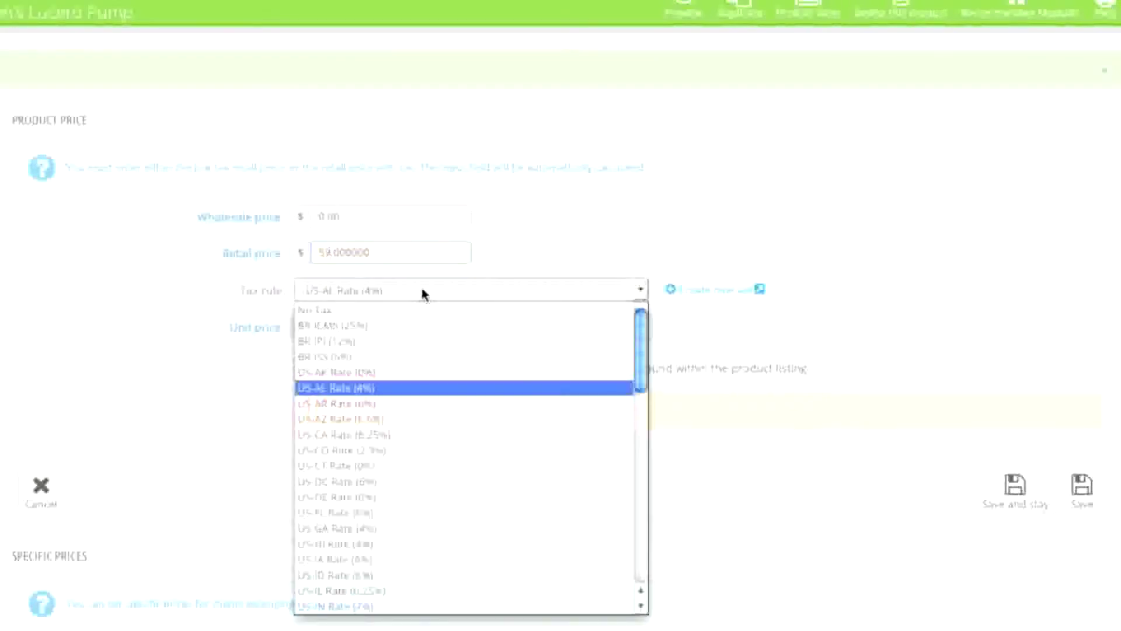
{"action": "left_click", "coordinate": [332, 309]}
{"action": "left_click", "coordinate": [390, 287]}
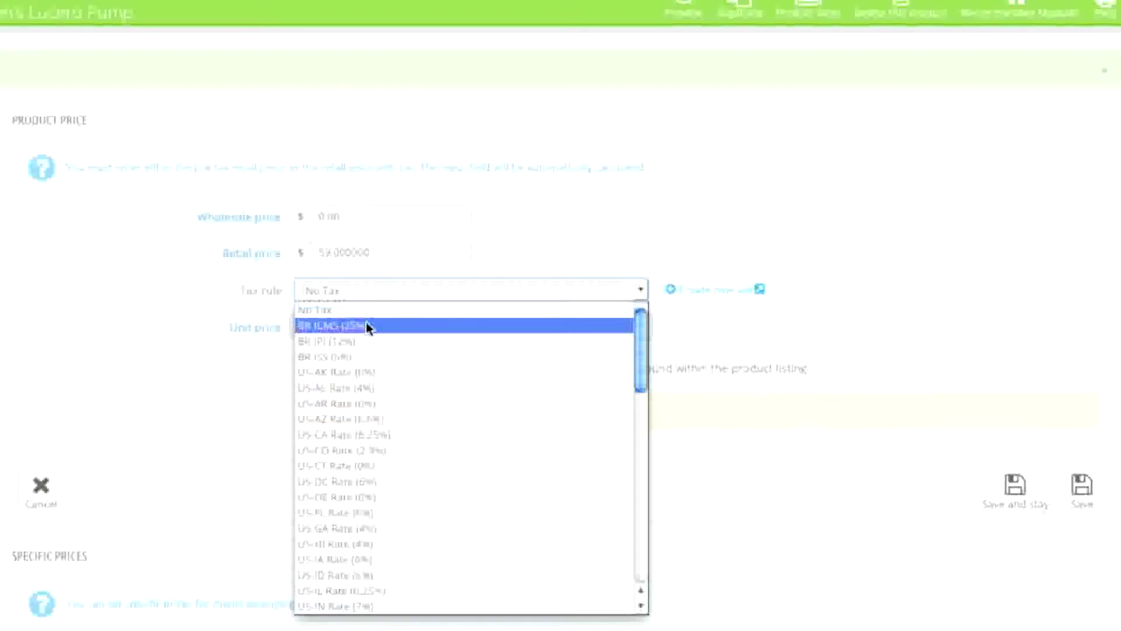
{"action": "left_click", "coordinate": [519, 250]}
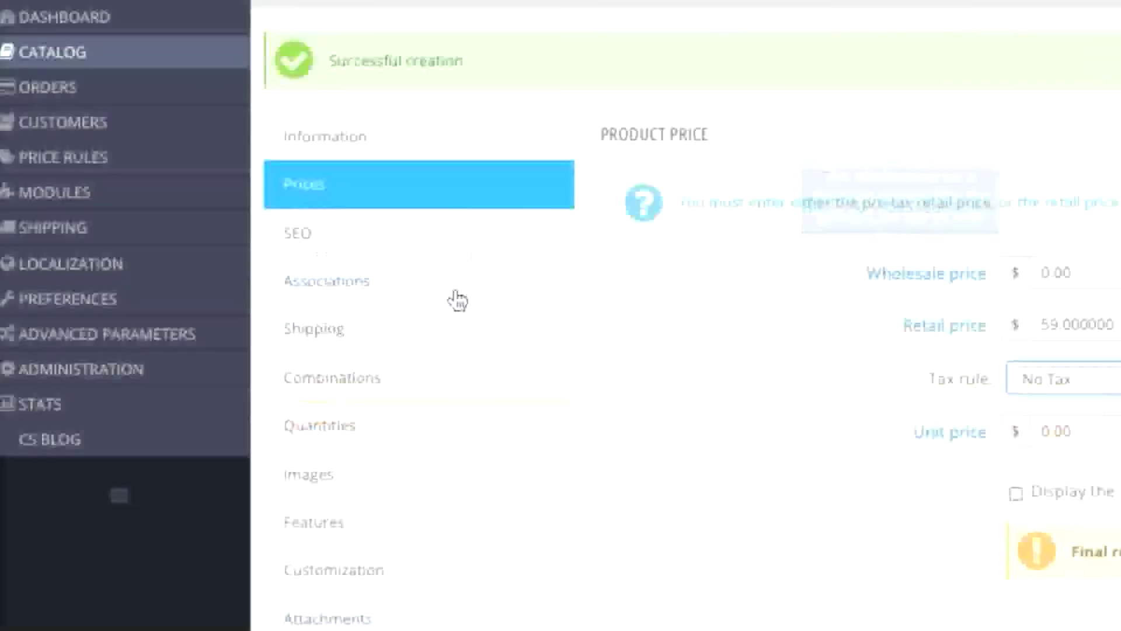
Try a unit price of $1.00 per ball and clear both unit price fields again
{"action": "mouse_move", "coordinate": [169, 261]}
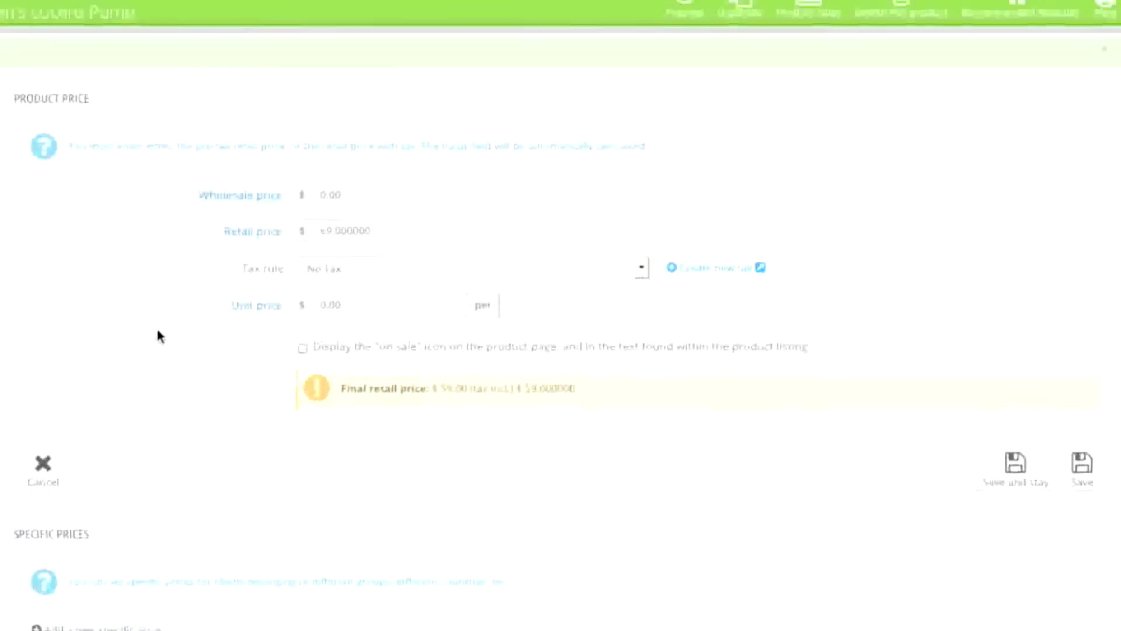
{"action": "scroll", "coordinate": [158, 334], "scroll_direction": "down", "scroll_amount": 1}
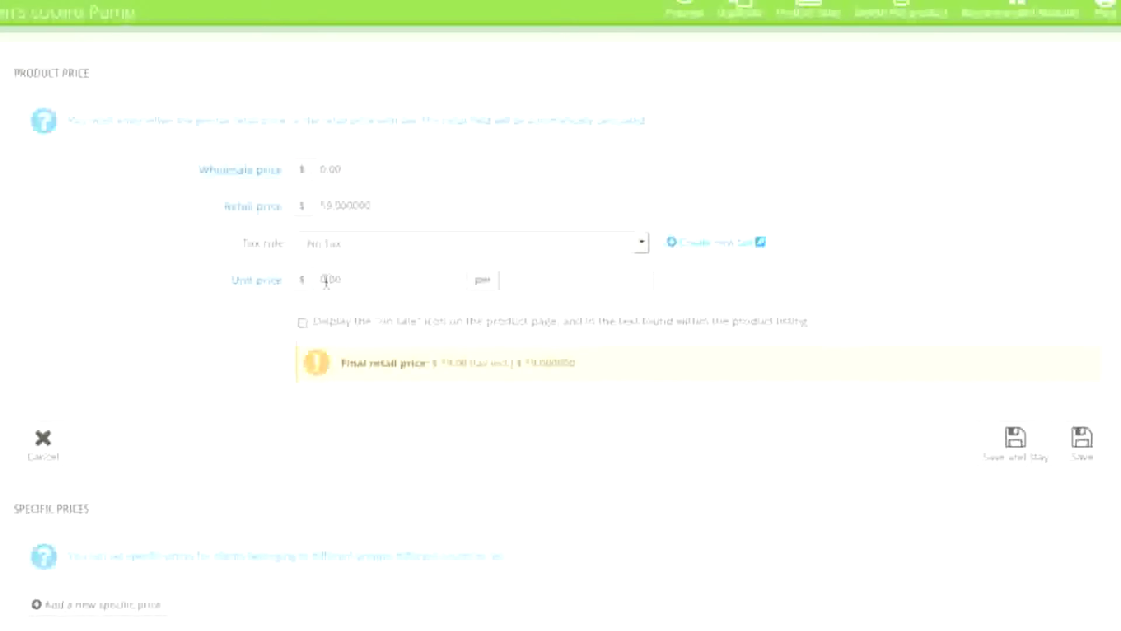
{"action": "left_click", "coordinate": [320, 282]}
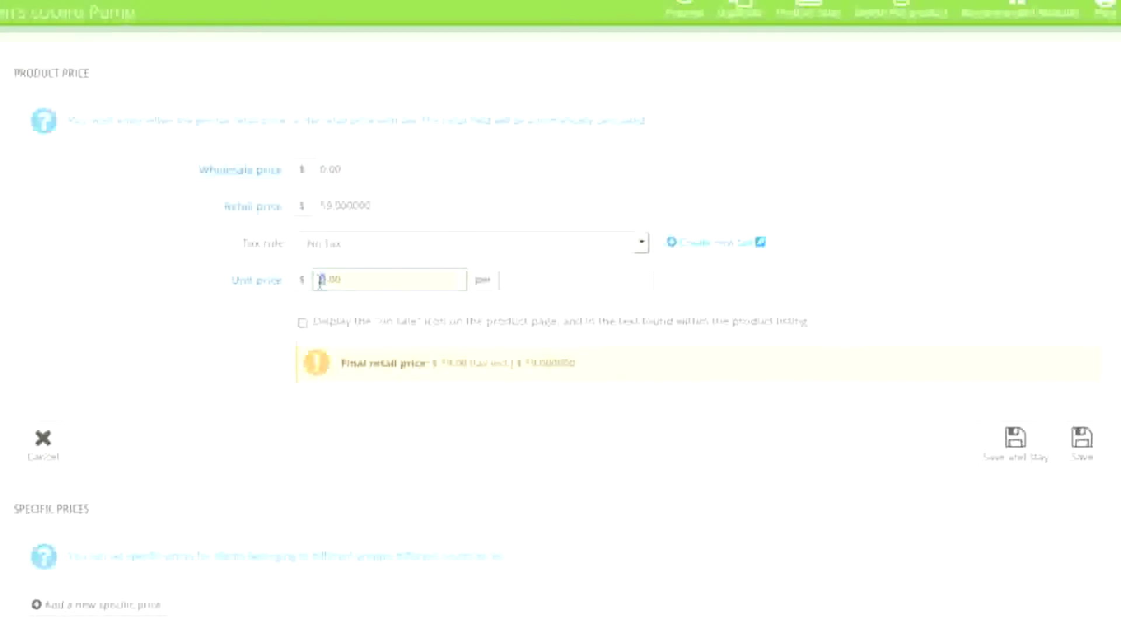
{"action": "key", "text": "Delete"}
{"action": "type", "text": "1"}
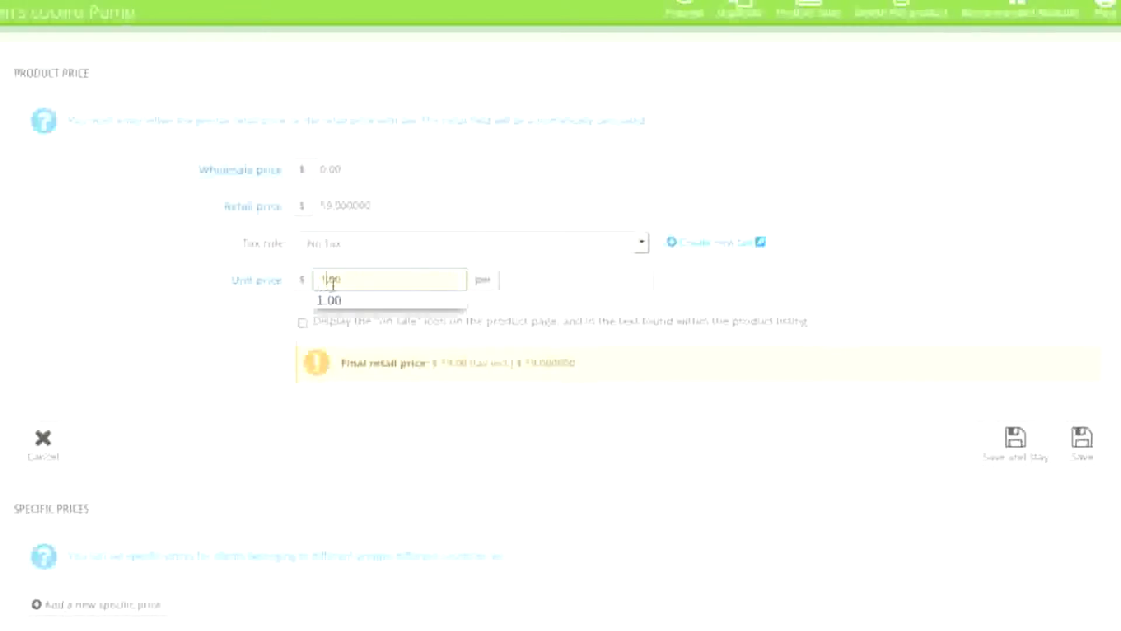
{"action": "left_click", "coordinate": [535, 285]}
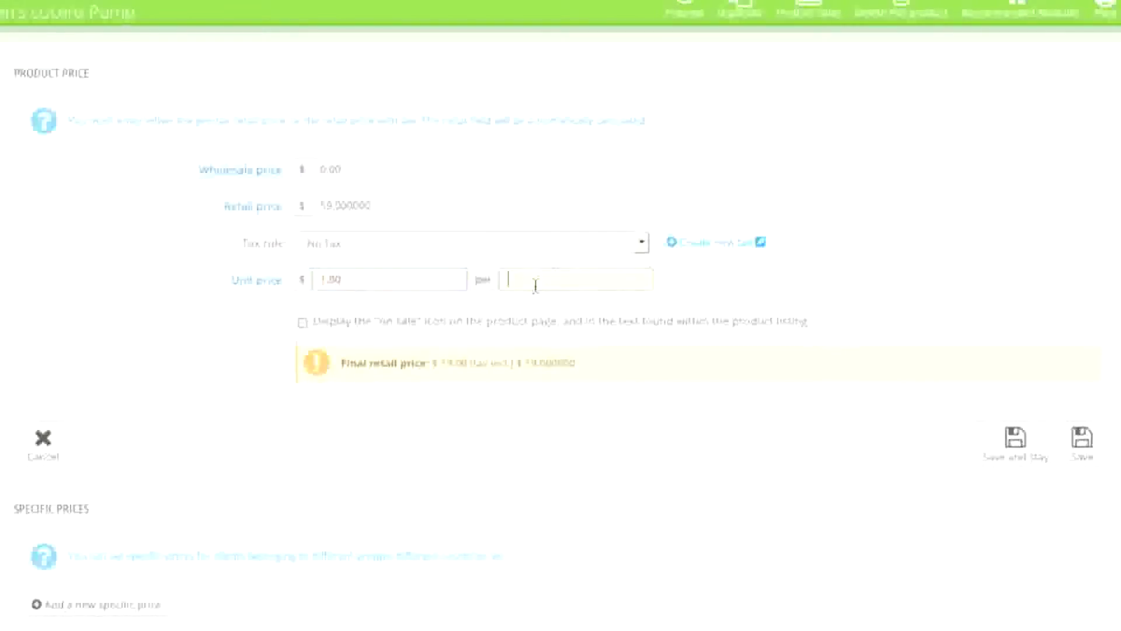
{"action": "type", "text": "ball"}
{"action": "left_click_drag", "start_coordinate": [526, 281], "coordinate": [492, 290]}
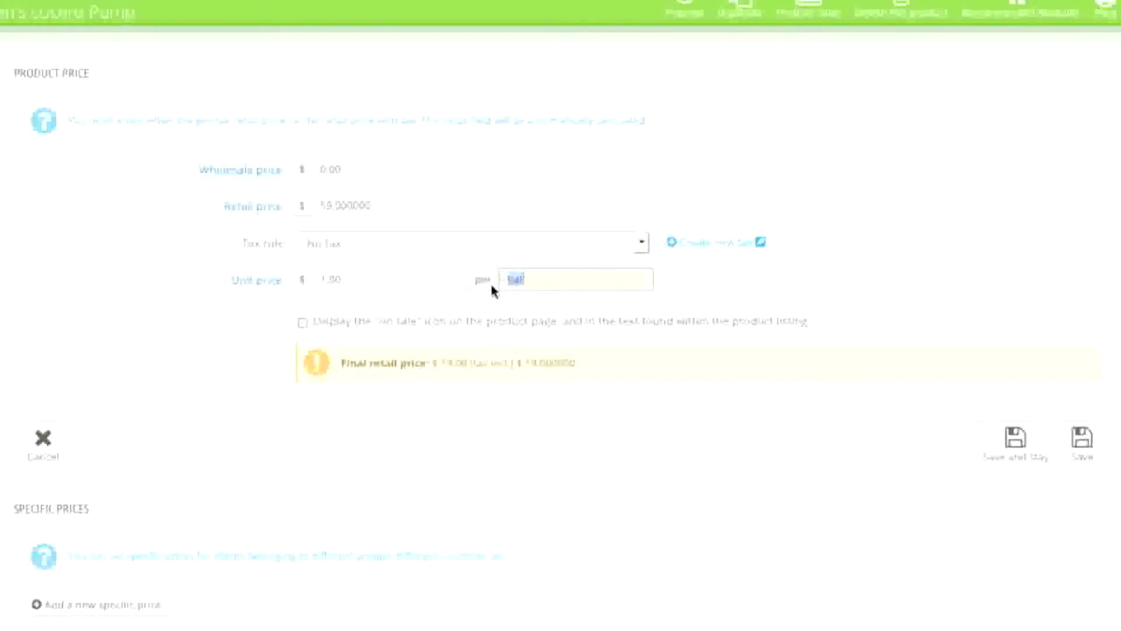
{"action": "key", "text": "BackSpace"}
{"action": "double_click", "coordinate": [427, 284]}
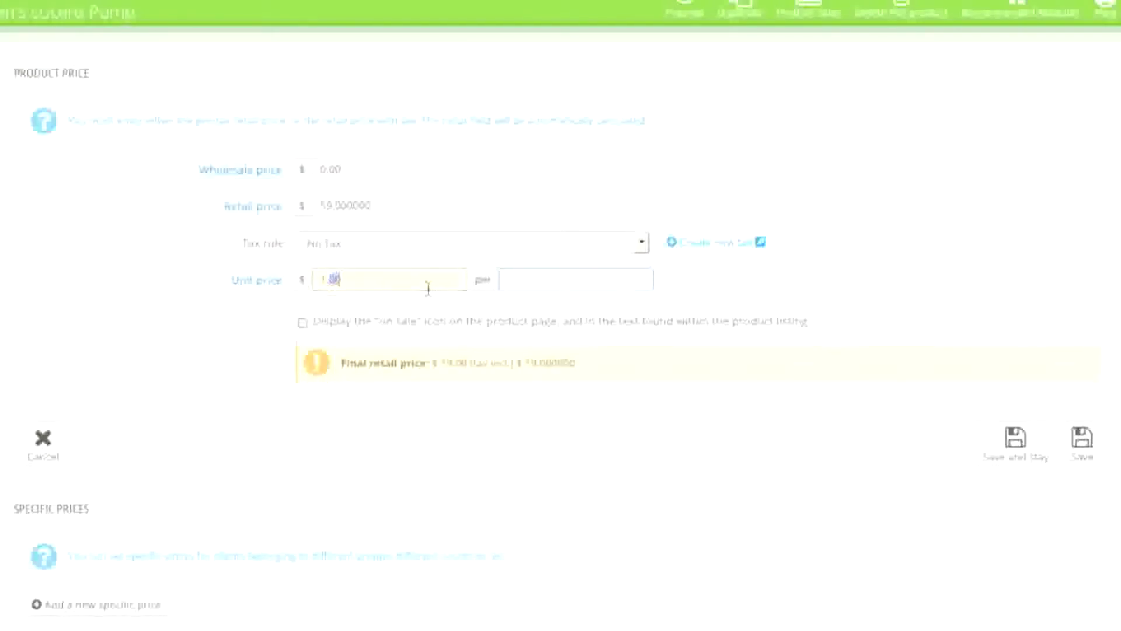
{"action": "key", "text": "BackSpace"}
Save the product's price settings, staying on the page, and start adding a new specific price
{"action": "scroll", "coordinate": [654, 264], "scroll_direction": "down", "scroll_amount": 1}
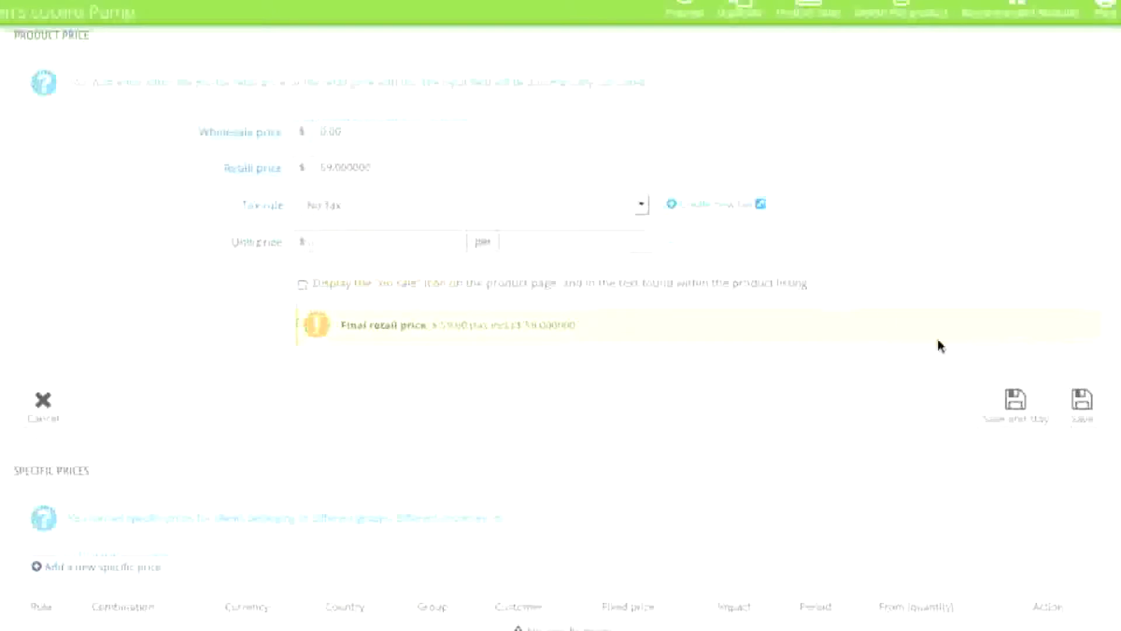
{"action": "left_click", "coordinate": [1003, 398]}
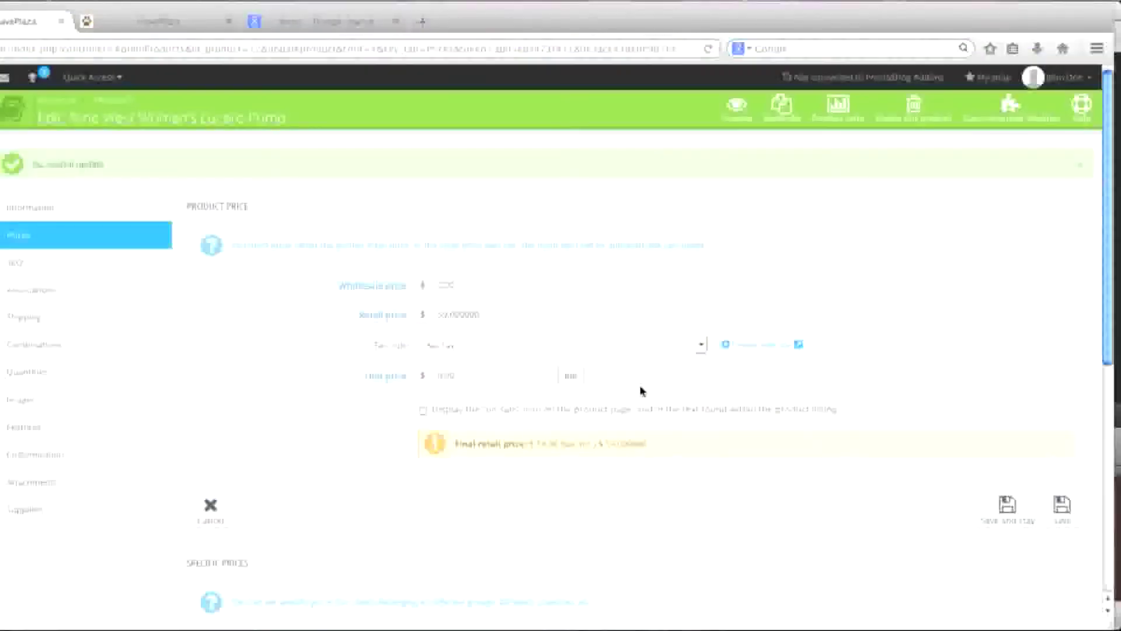
{"action": "scroll", "coordinate": [639, 390], "scroll_direction": "down", "scroll_amount": 4}
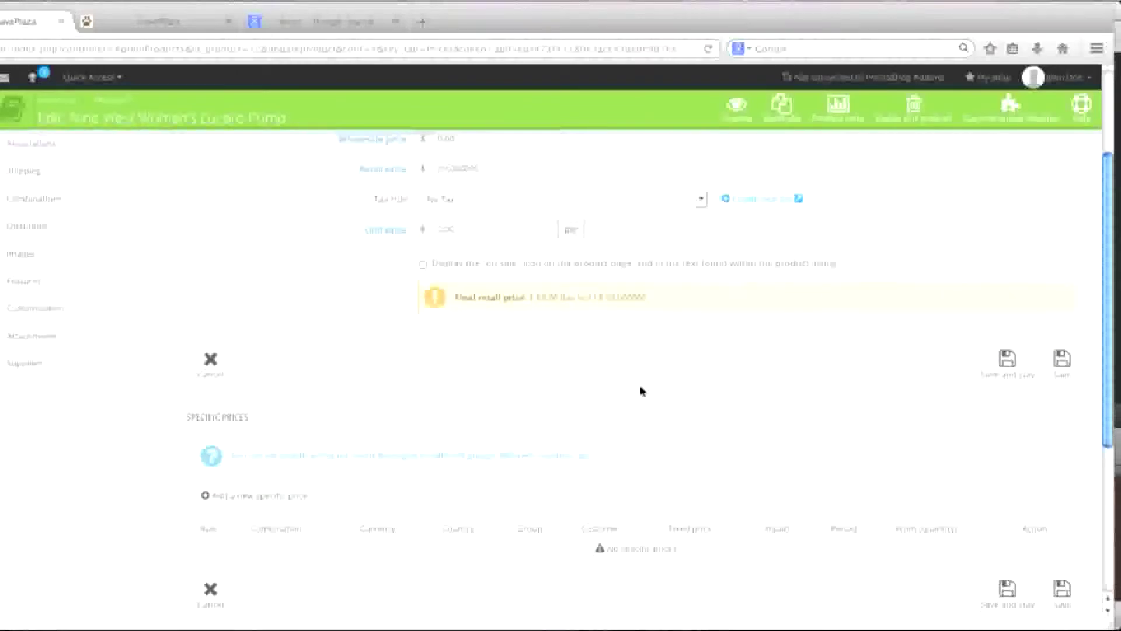
{"action": "scroll", "coordinate": [640, 390], "scroll_direction": "down", "scroll_amount": 1}
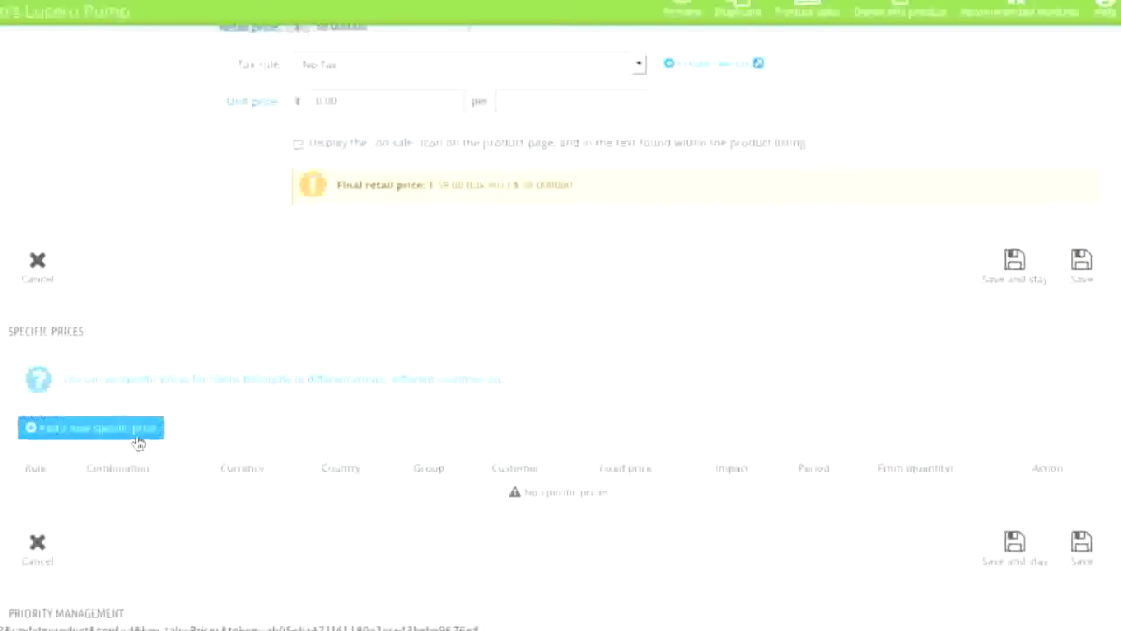
{"action": "left_click", "coordinate": [138, 441]}
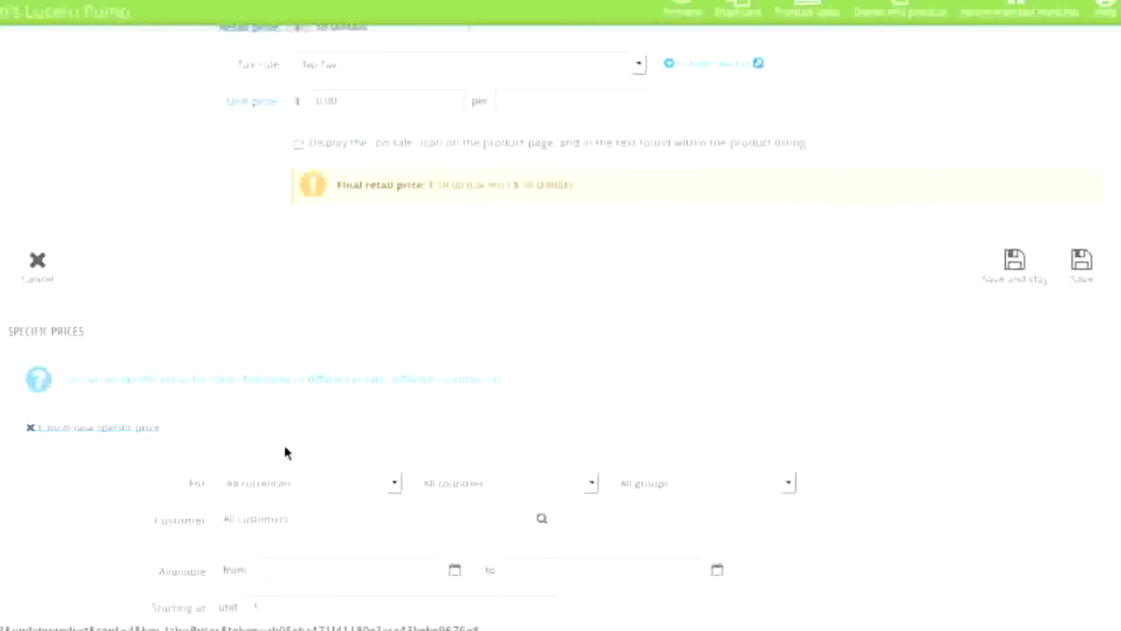
Examine the currency, country and customer group choices available for the new specific price
{"action": "scroll", "coordinate": [285, 453], "scroll_direction": "down", "scroll_amount": 2}
{"action": "left_click", "coordinate": [354, 413]}
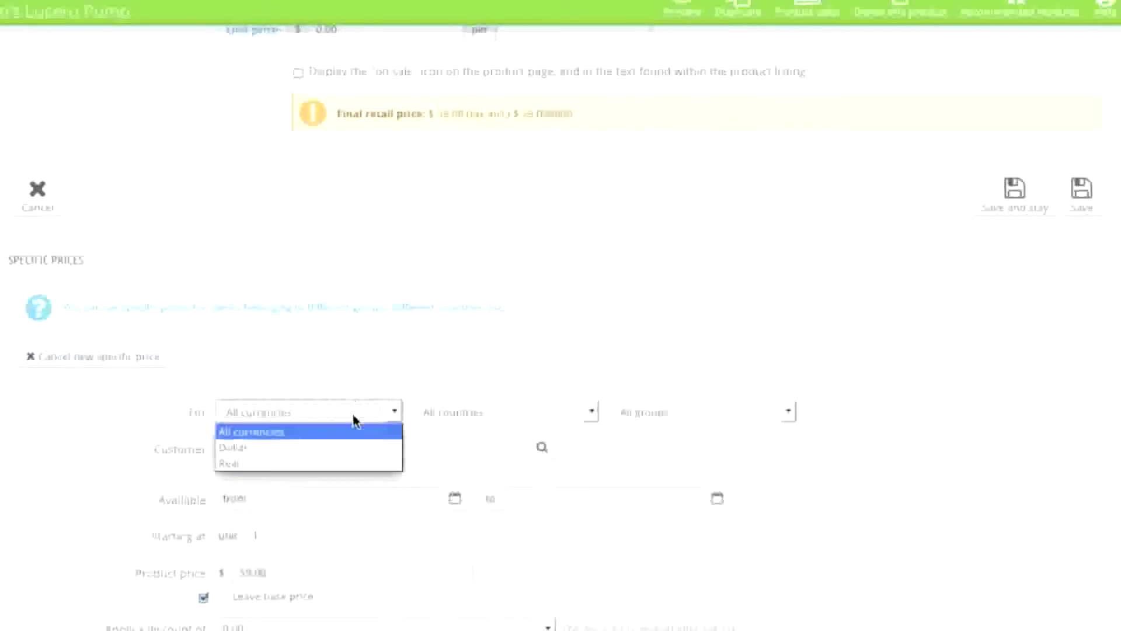
{"action": "left_click", "coordinate": [461, 408]}
{"action": "left_click", "coordinate": [467, 413]}
{"action": "key", "text": "b"}
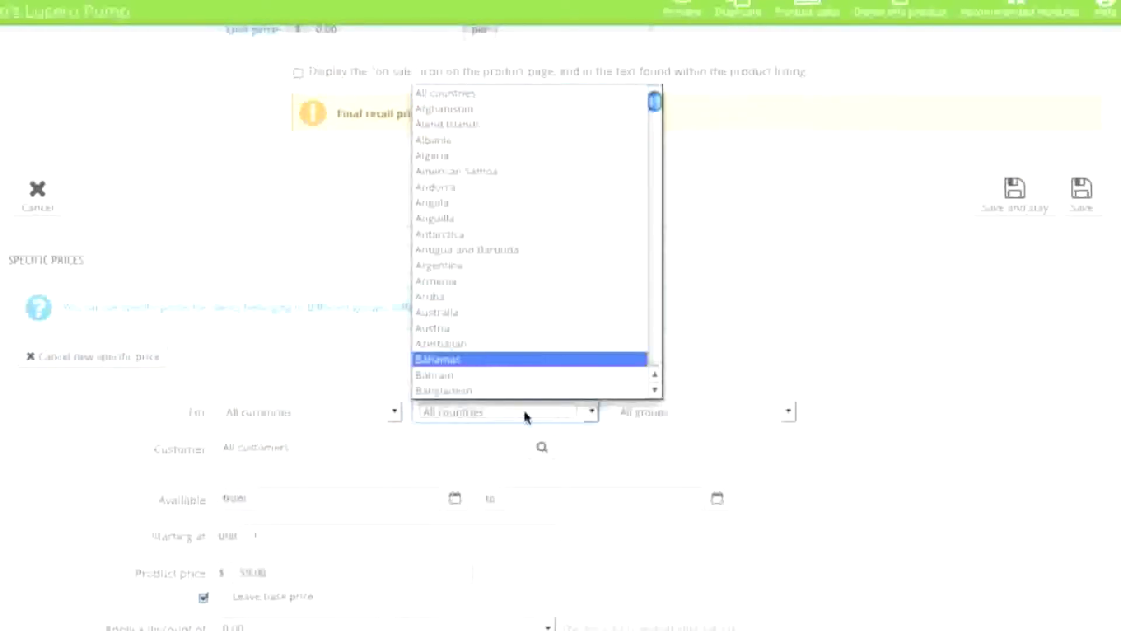
{"action": "left_click", "coordinate": [709, 412]}
{"action": "left_click", "coordinate": [667, 415]}
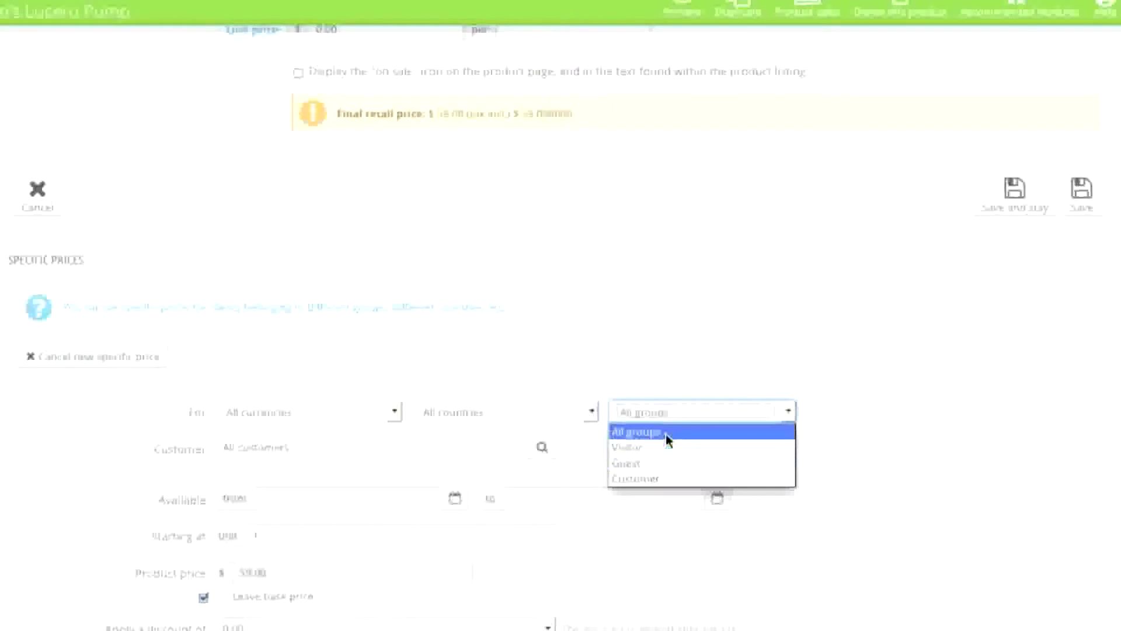
{"action": "left_click", "coordinate": [587, 403]}
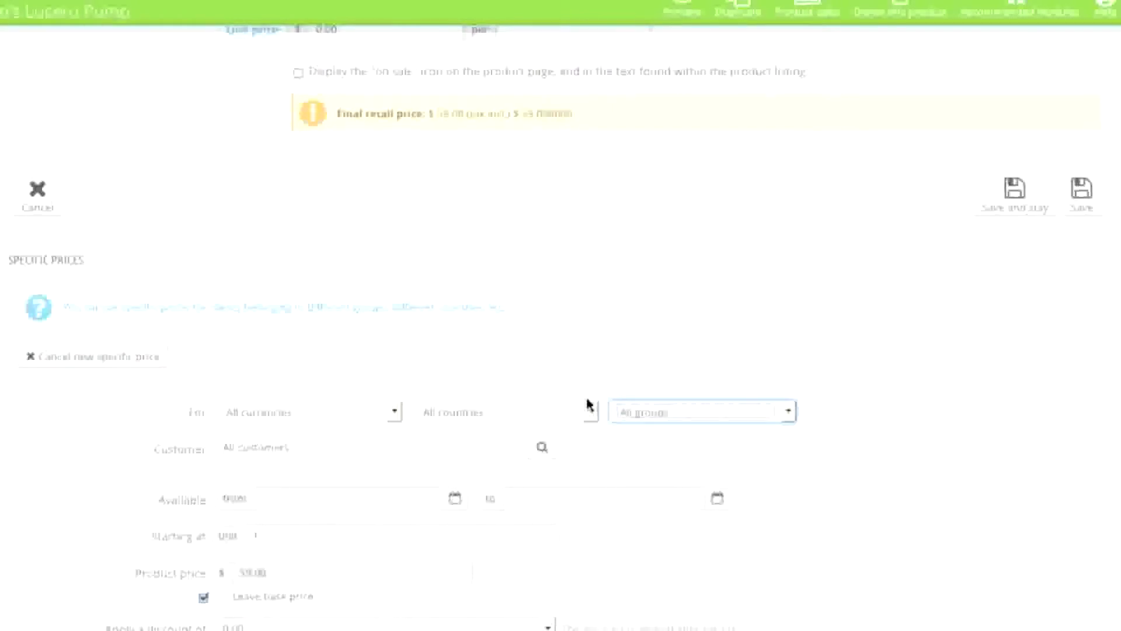
{"action": "left_click", "coordinate": [588, 406]}
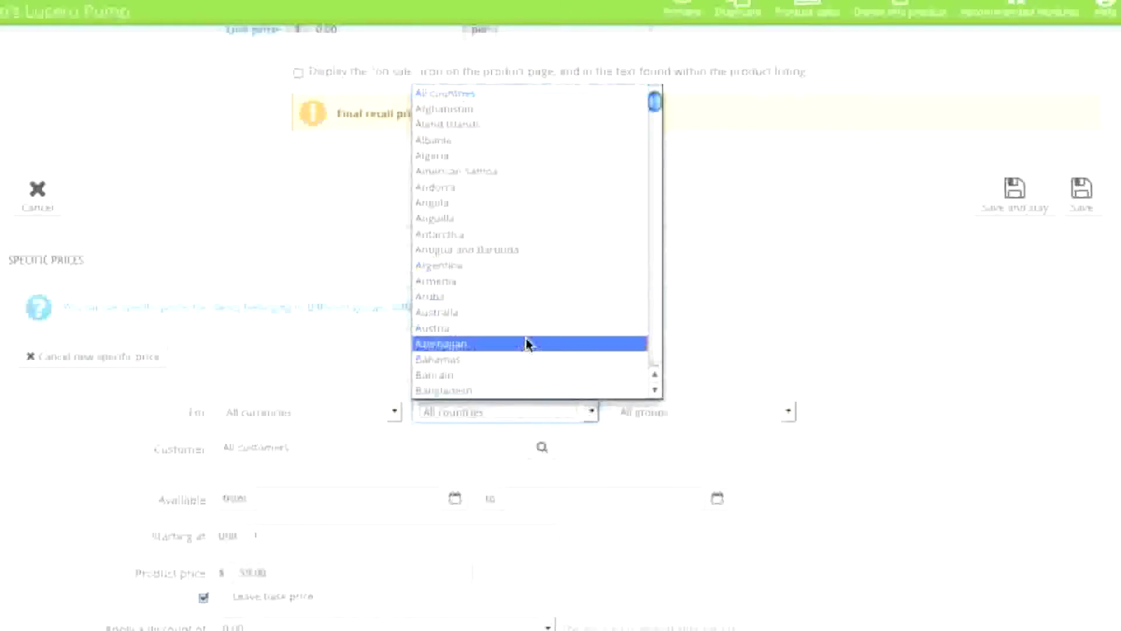
{"action": "left_click", "coordinate": [700, 414]}
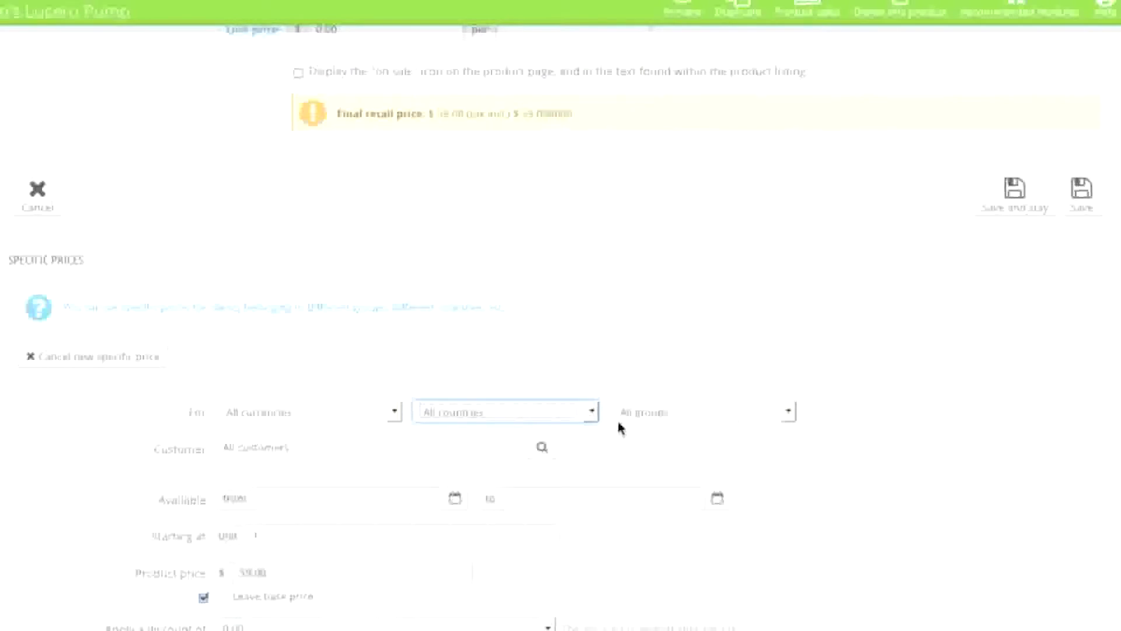
{"action": "left_click", "coordinate": [646, 417]}
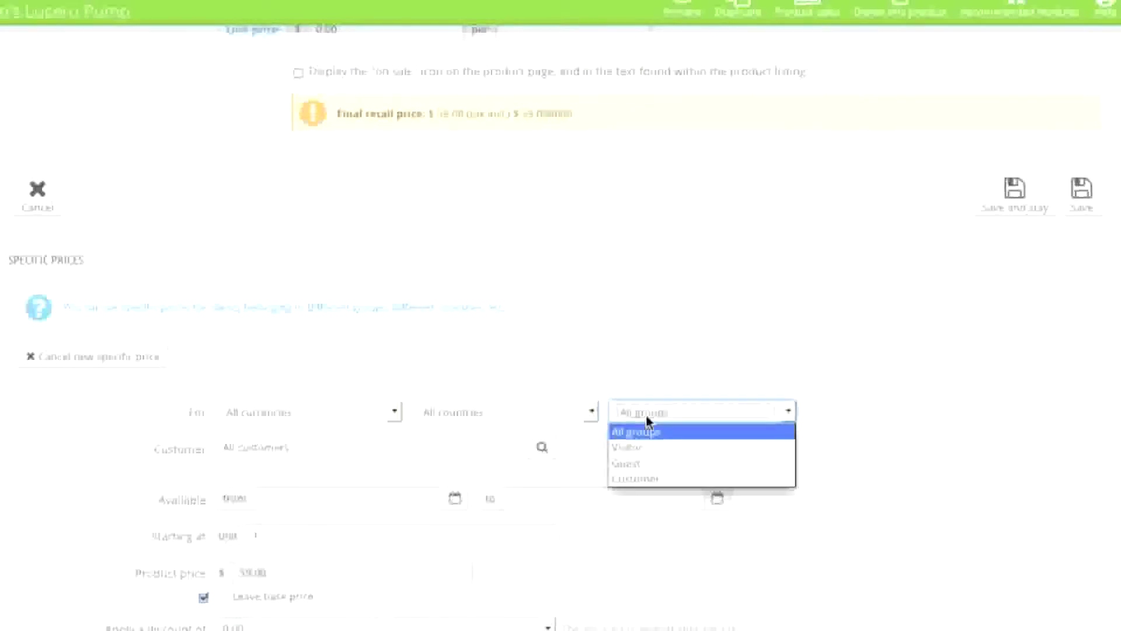
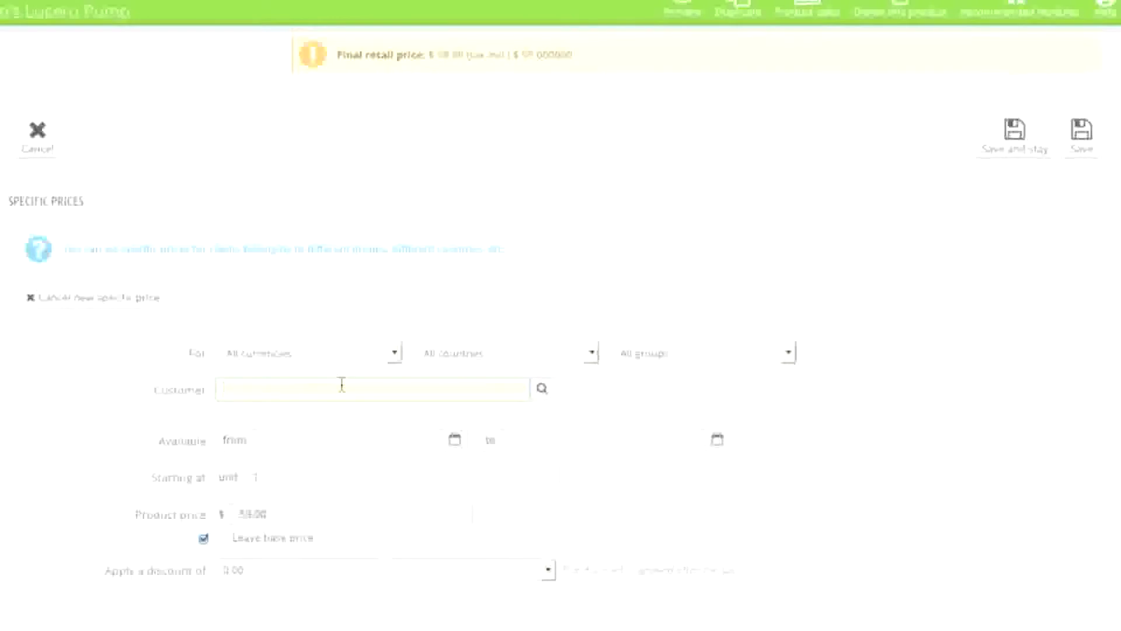
Search for a customer by first name in the specific price form and clear the customer field again
{"action": "type", "text": "a"}
{"action": "key", "text": "BackSpace"}
{"action": "left_click", "coordinate": [216, 369]}
{"action": "left_click", "coordinate": [227, 387]}
{"action": "type", "text": "a"}
{"action": "type", "text": "ohn"}
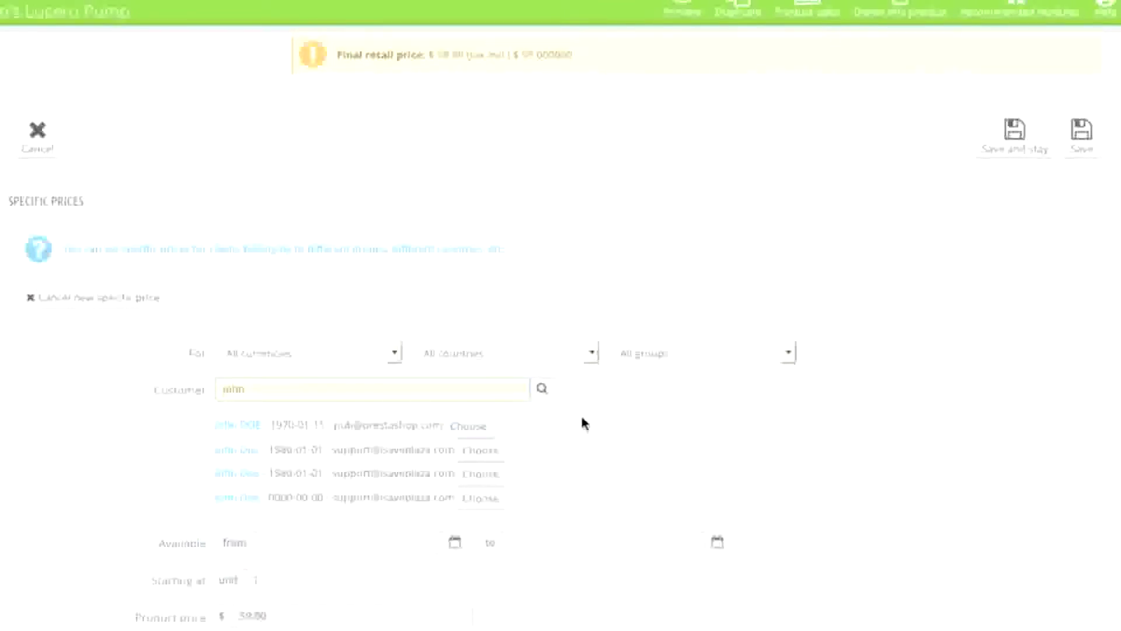
{"action": "double_click", "coordinate": [421, 394]}
{"action": "key", "text": "BackSpace"}
{"action": "scroll", "coordinate": [556, 424], "scroll_direction": "down", "scroll_amount": 2}
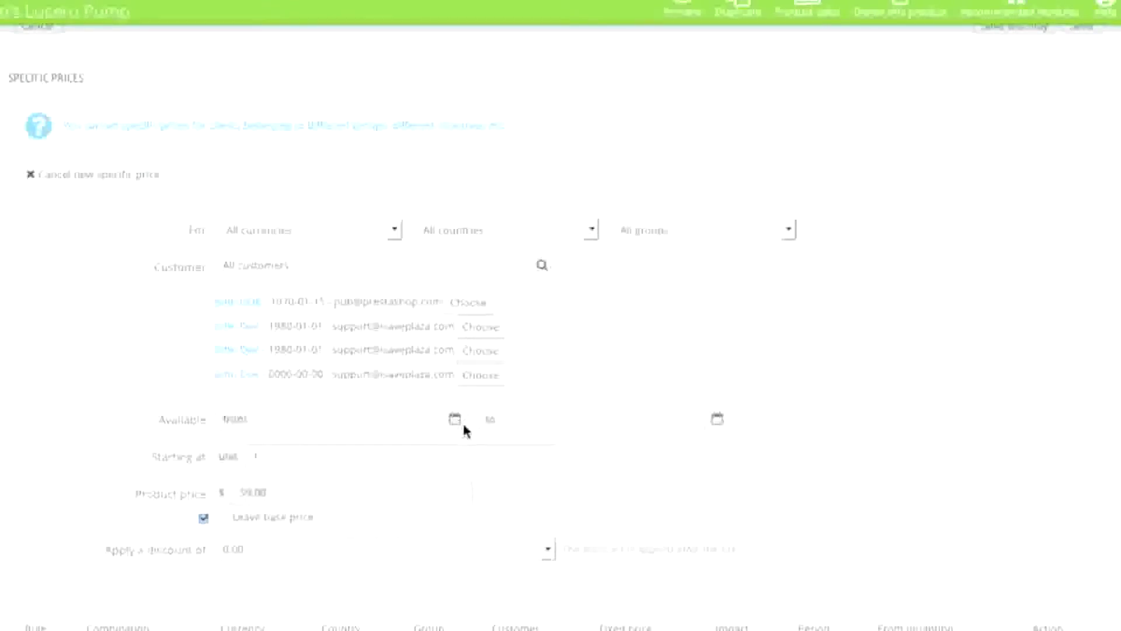
{"action": "scroll", "coordinate": [342, 449], "scroll_direction": "down", "scroll_amount": 1}
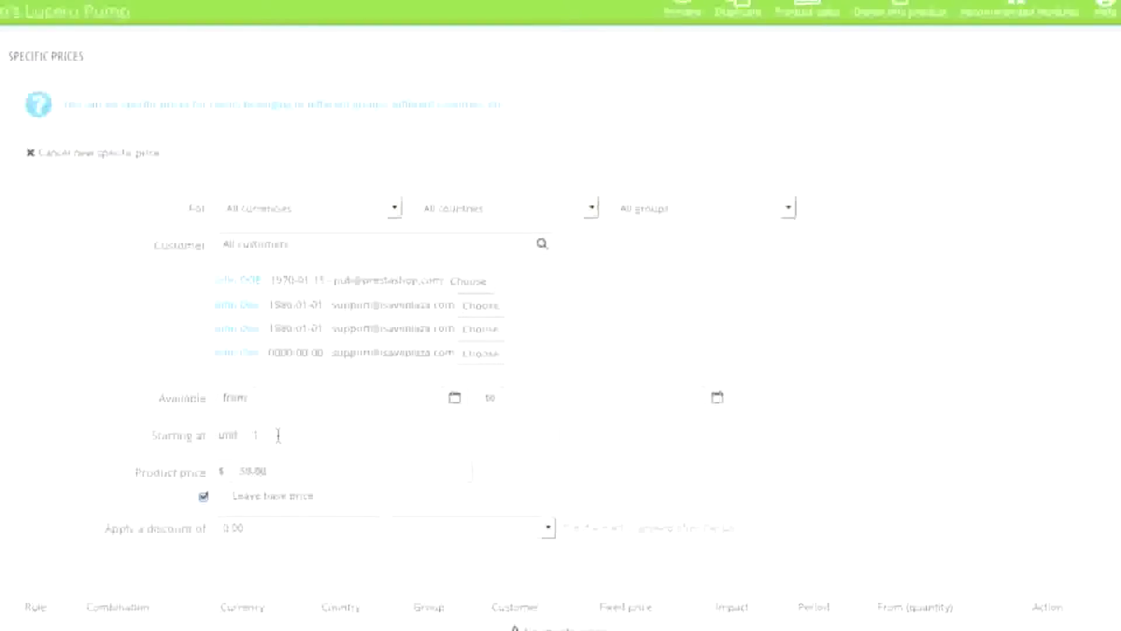
Try a discount of 1.00 with the Percent type in the new specific price form
{"action": "scroll", "coordinate": [300, 435], "scroll_direction": "down", "scroll_amount": 2}
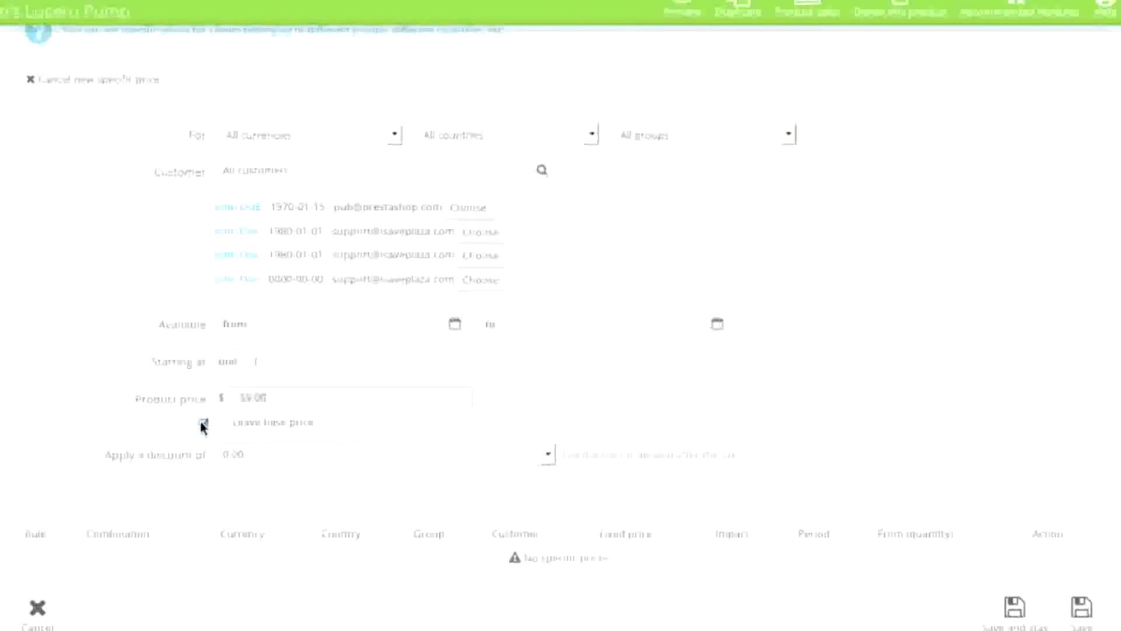
{"action": "left_click", "coordinate": [203, 424]}
{"action": "scroll", "coordinate": [169, 453], "scroll_direction": "down", "scroll_amount": 2}
{"action": "left_click", "coordinate": [264, 401]}
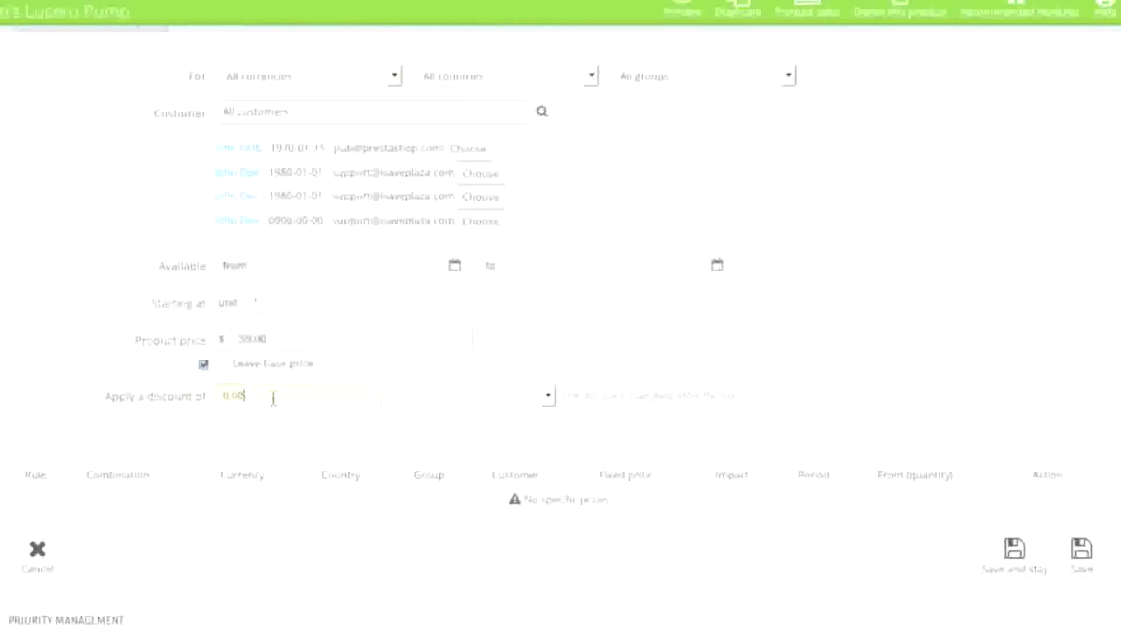
{"action": "left_click", "coordinate": [223, 395]}
{"action": "key", "text": "Delete"}
{"action": "type", "text": "1"}
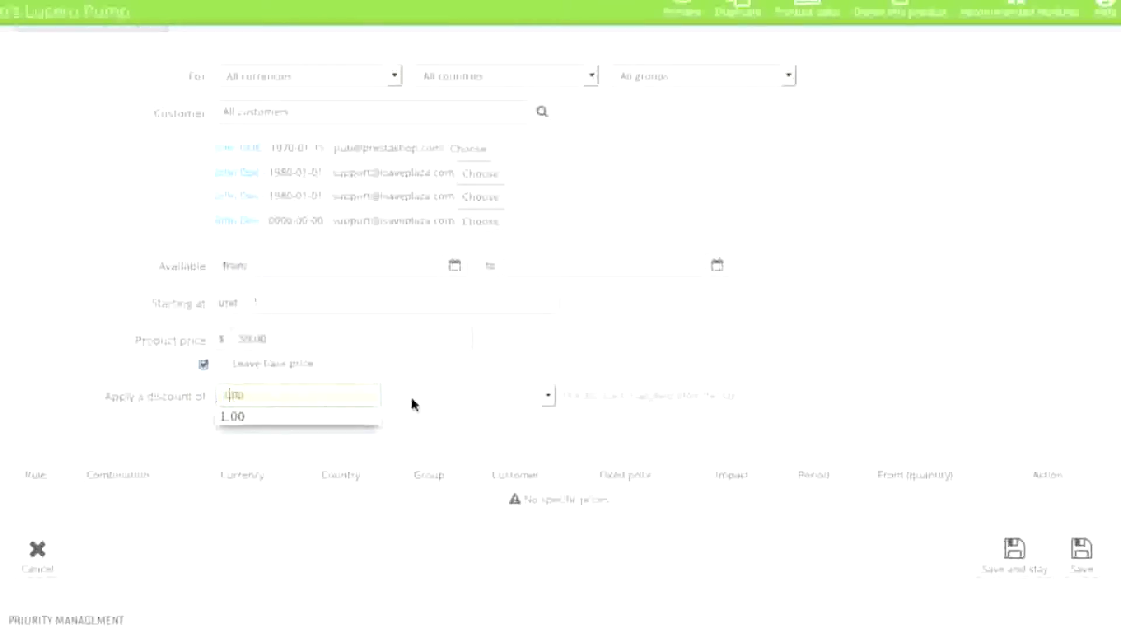
{"action": "left_click", "coordinate": [491, 395]}
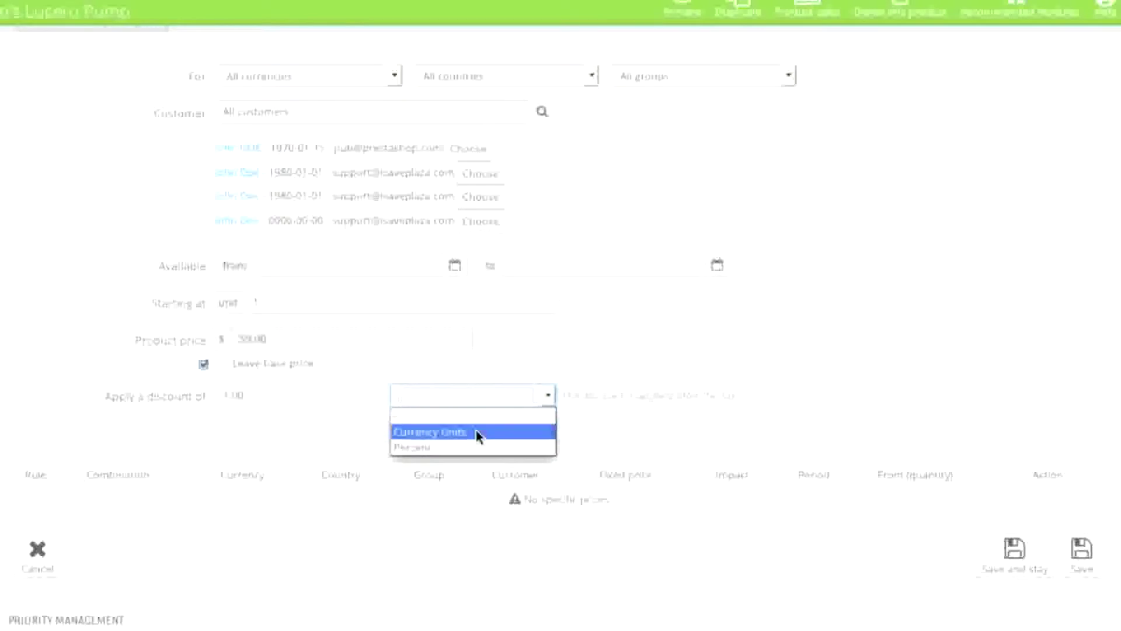
{"action": "left_click", "coordinate": [443, 446]}
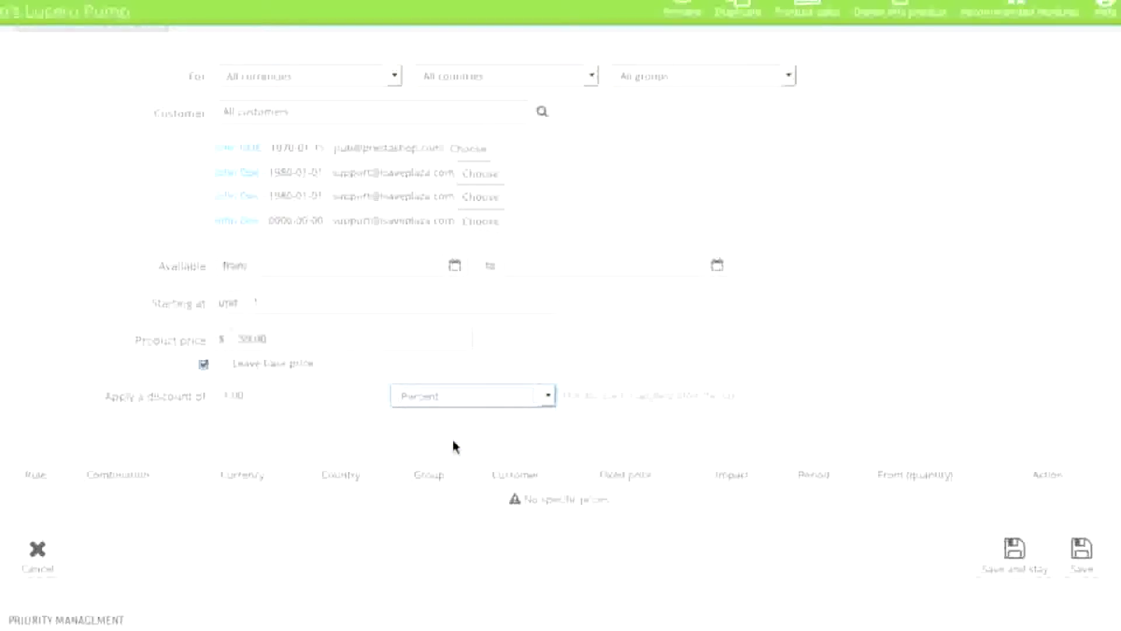
Try a discount of 25.00 in the specific price form and reset the discount type to blank
{"action": "left_click", "coordinate": [225, 395]}
{"action": "key", "text": "BackSpace"}
{"action": "type", "text": "25"}
{"action": "left_click", "coordinate": [513, 349]}
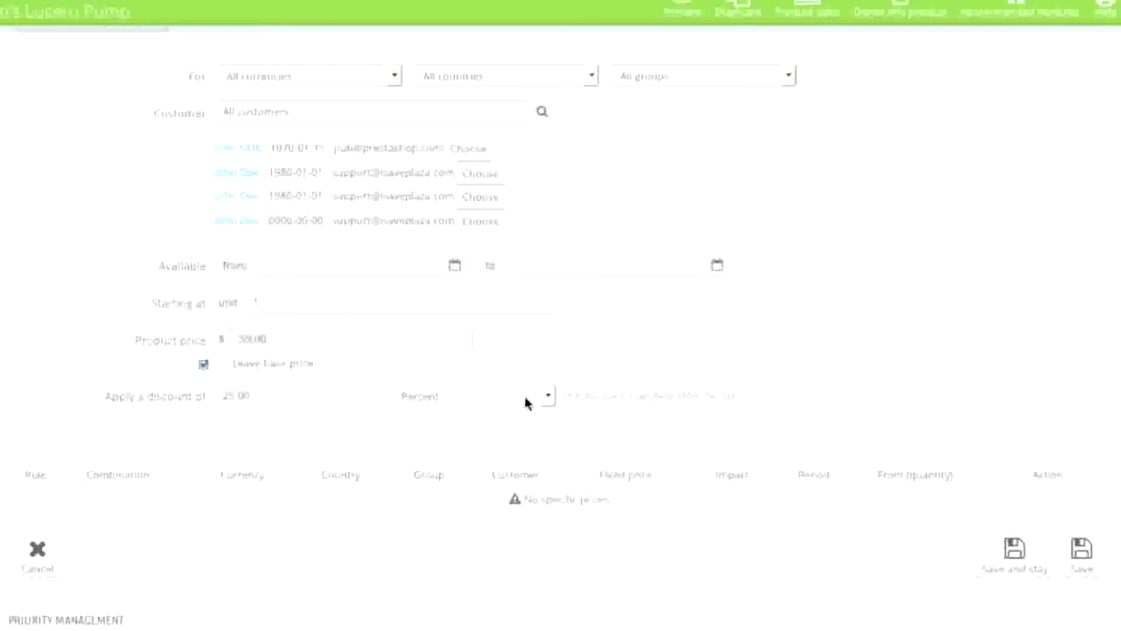
{"action": "left_click", "coordinate": [543, 399]}
{"action": "left_click", "coordinate": [457, 417]}
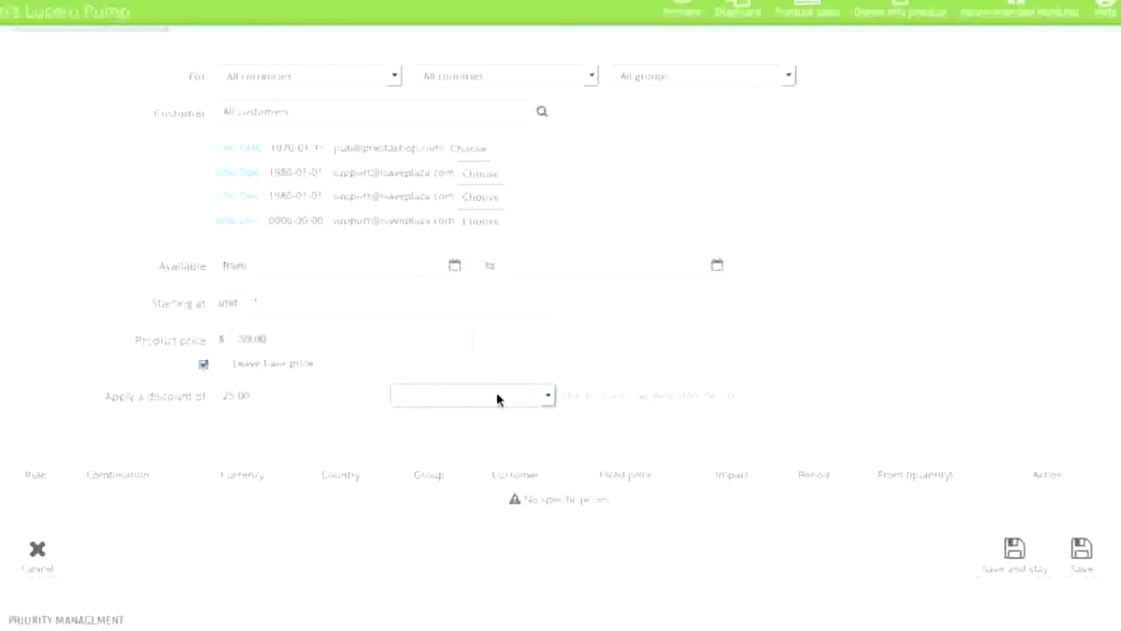
Cancel the new specific price and look over the priority management settings
{"action": "scroll", "coordinate": [498, 398], "scroll_direction": "up", "scroll_amount": 3}
{"action": "scroll", "coordinate": [498, 398], "scroll_direction": "up", "scroll_amount": 2}
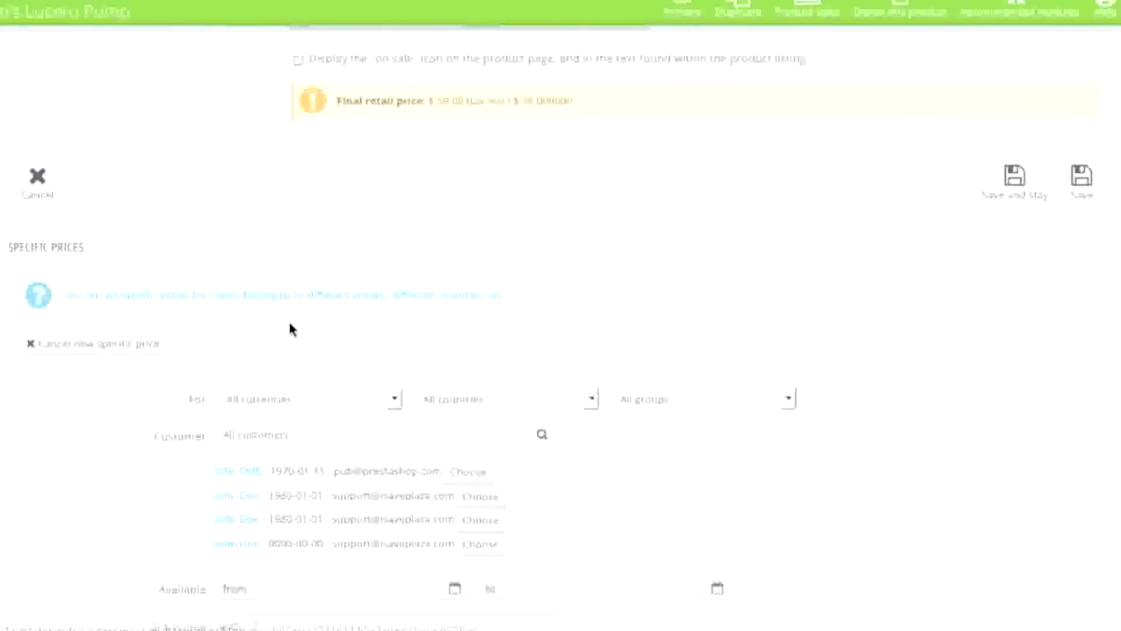
{"action": "left_click", "coordinate": [151, 349]}
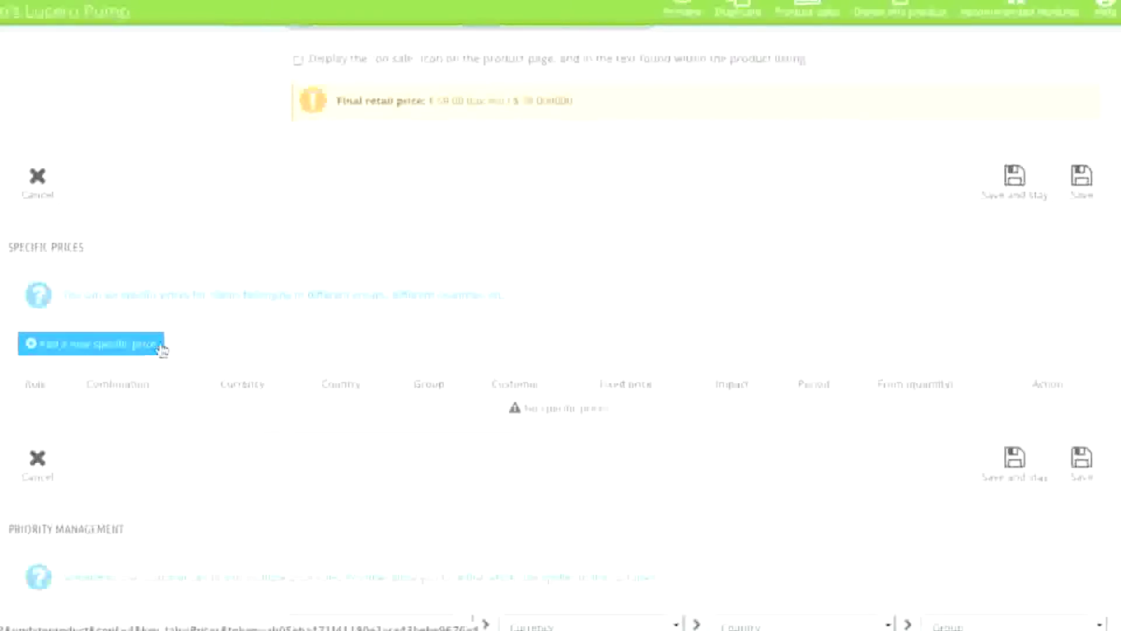
{"action": "scroll", "coordinate": [363, 397], "scroll_direction": "down", "scroll_amount": 3}
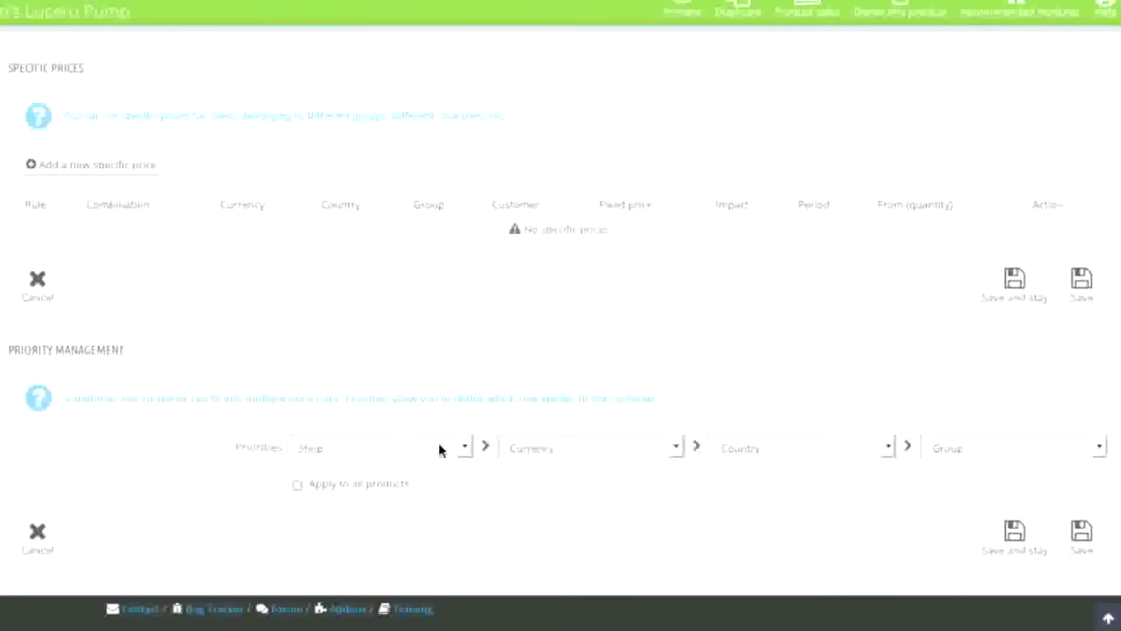
{"action": "scroll", "coordinate": [507, 511], "scroll_direction": "up", "scroll_amount": 3}
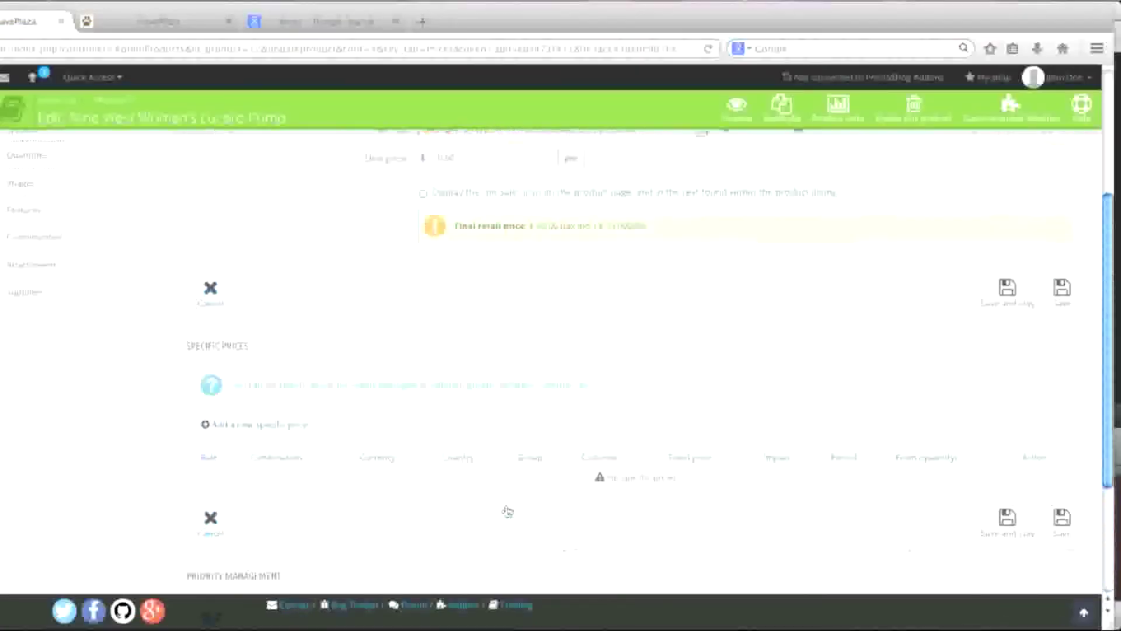
Open the product's SEO settings and examine the languages offered for the meta title
{"action": "scroll", "coordinate": [508, 510], "scroll_direction": "up", "scroll_amount": 5}
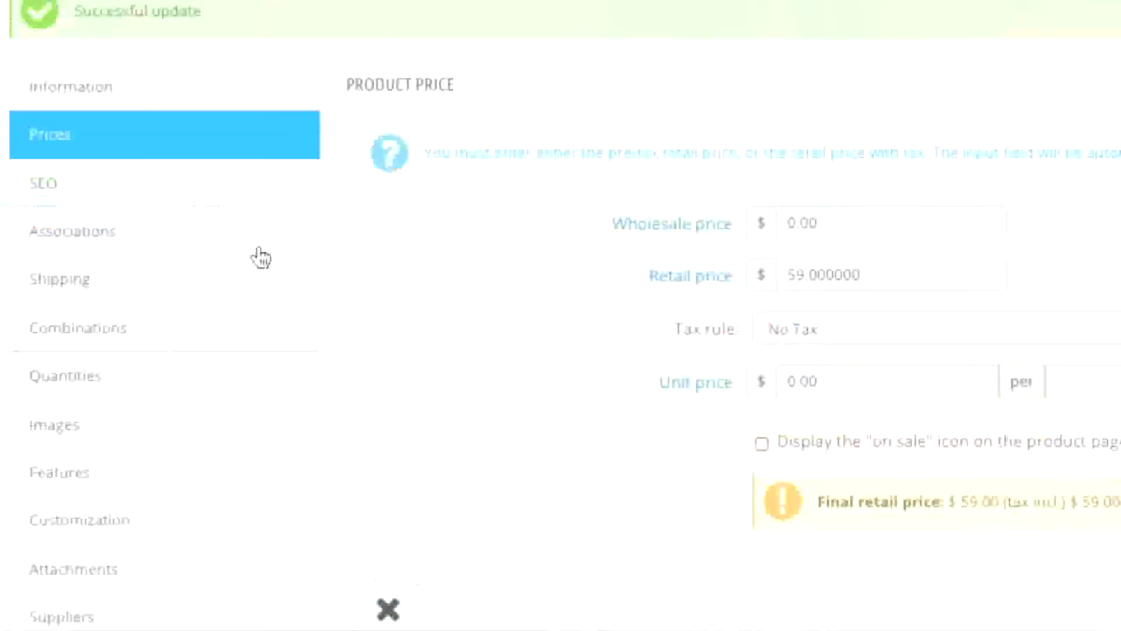
{"action": "left_click", "coordinate": [108, 258]}
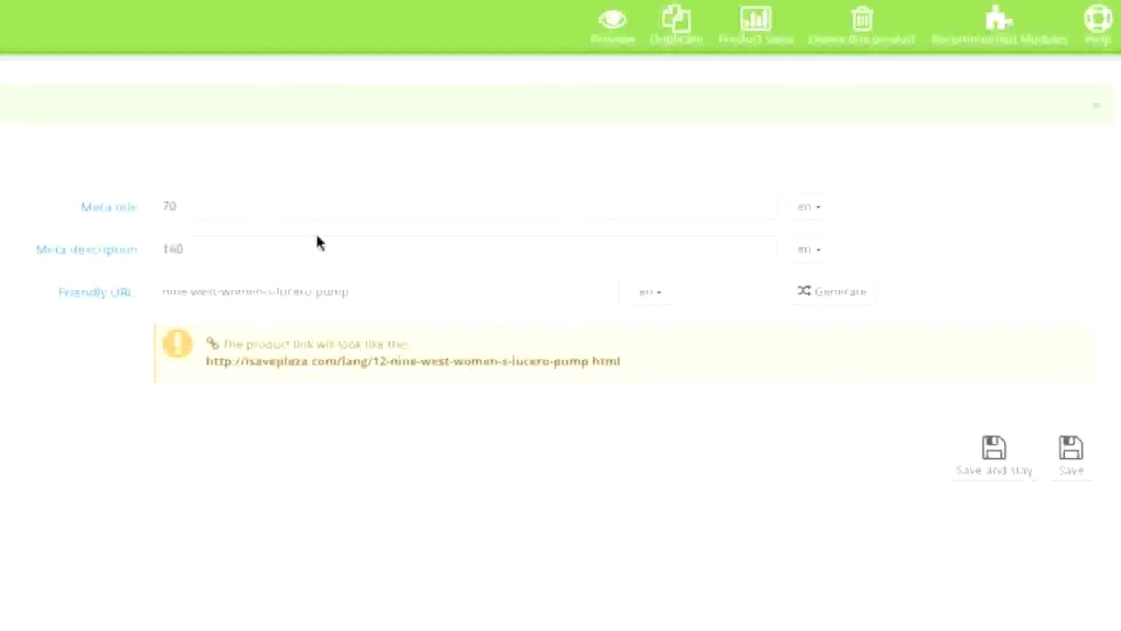
{"action": "left_click", "coordinate": [816, 207]}
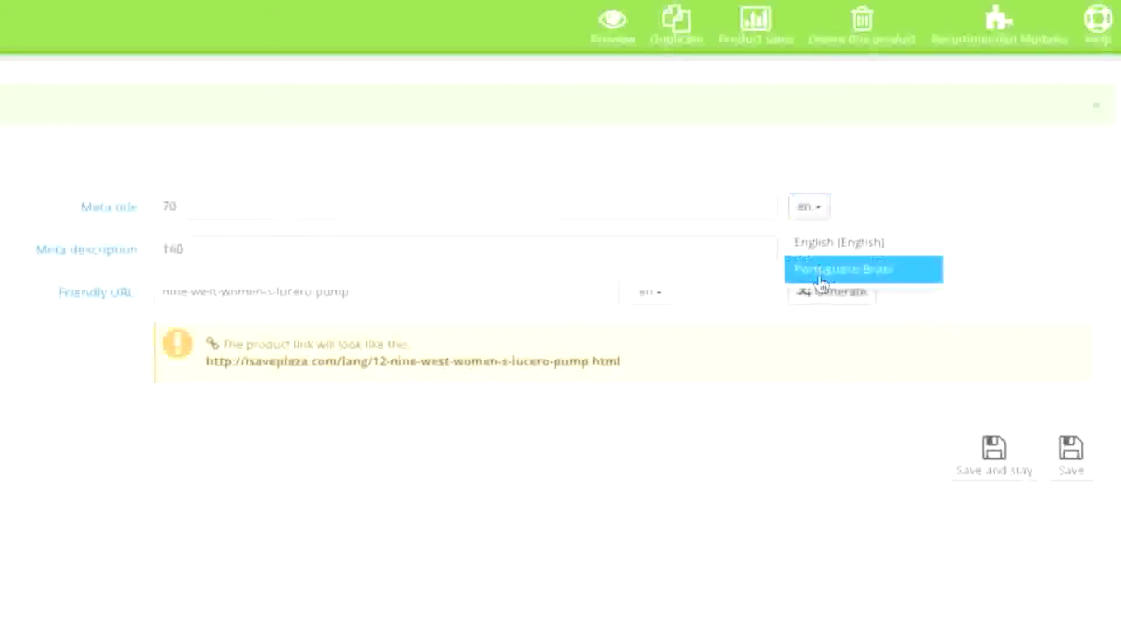
{"action": "left_click", "coordinate": [612, 223]}
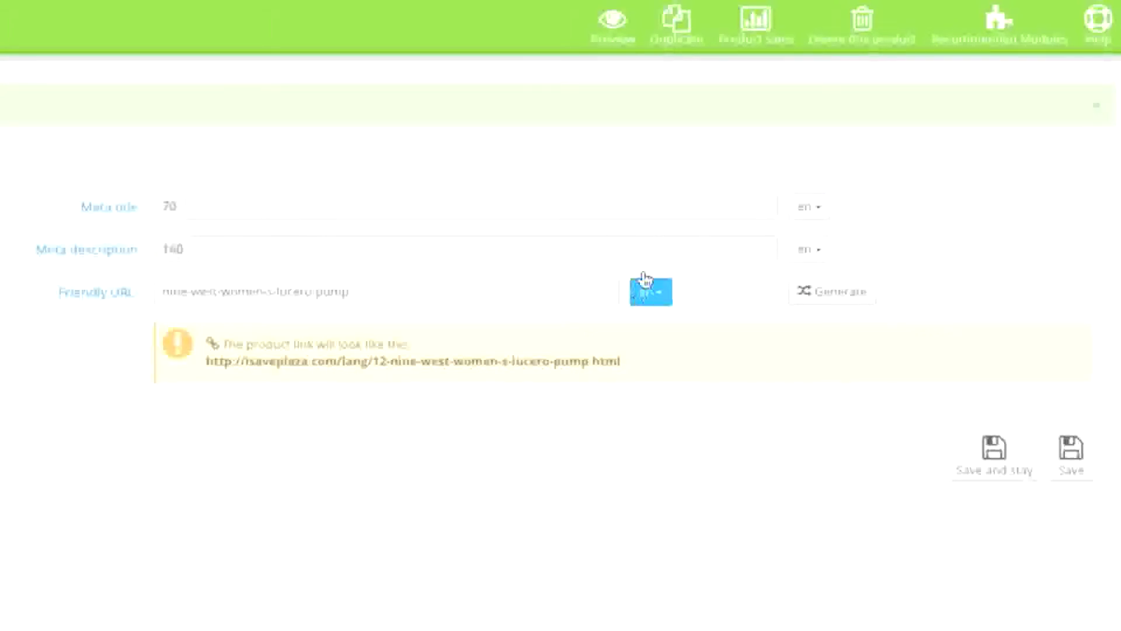
{"action": "left_click", "coordinate": [816, 215]}
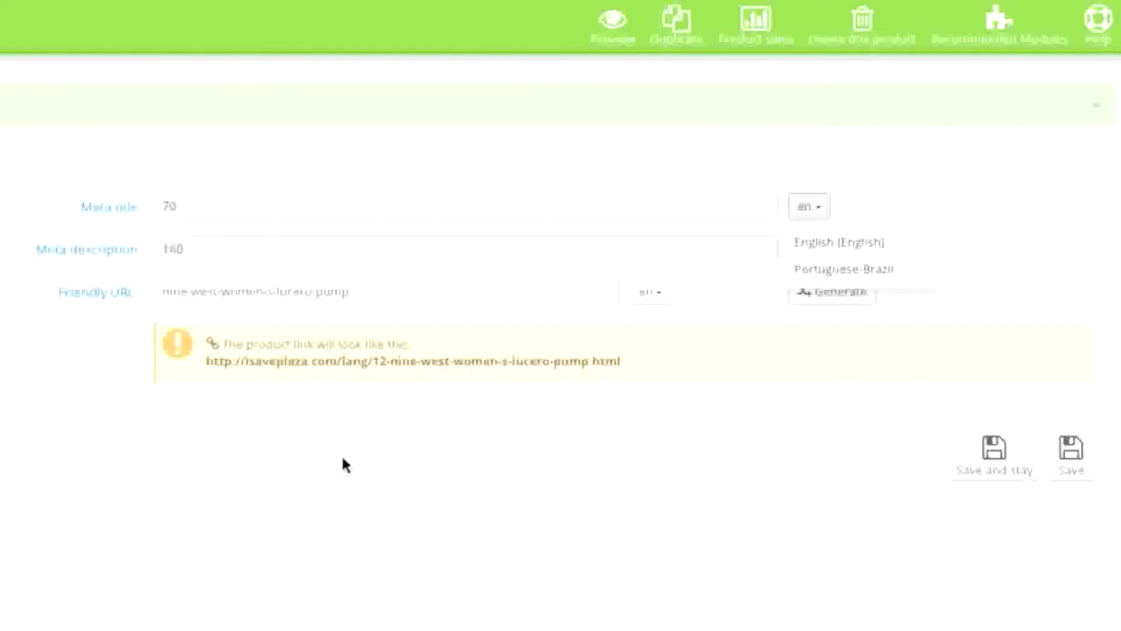
Copy the long pump description from "Lucero" through "V-cut" in sample_items_desc into the meta description
{"action": "left_click", "coordinate": [259, 255]}
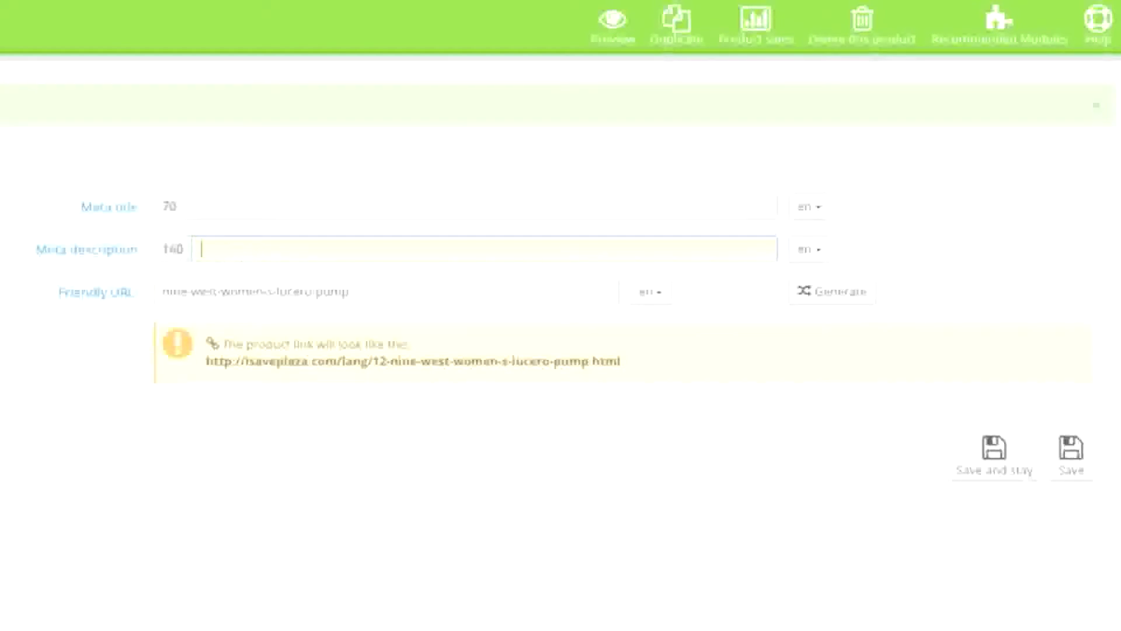
{"action": "left_click", "coordinate": [391, 29]}
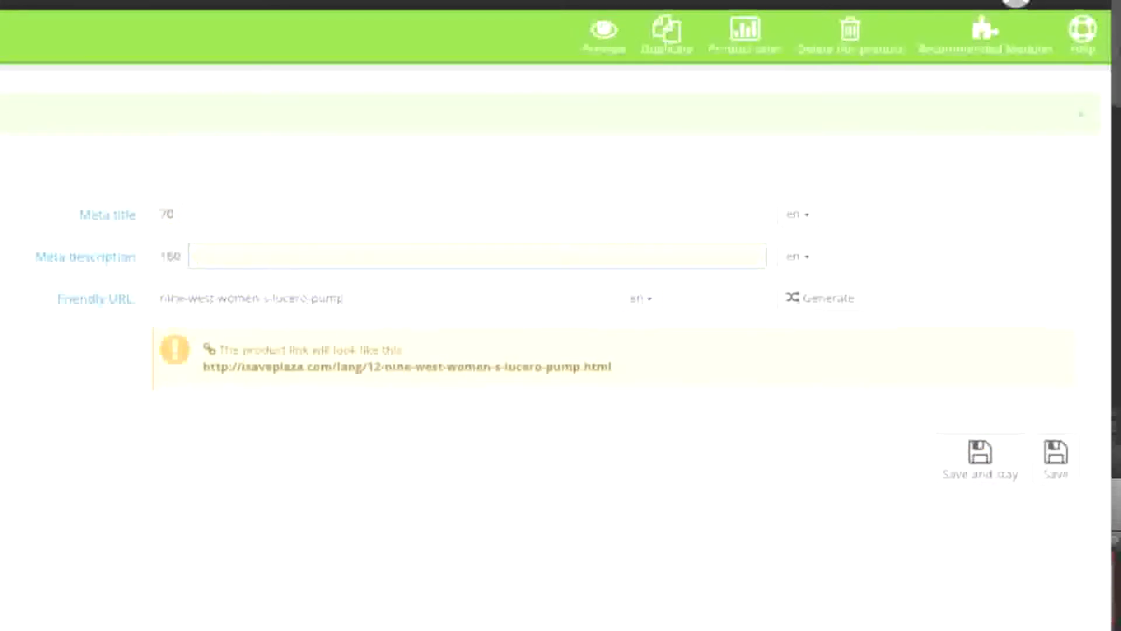
{"action": "key", "text": "super+Tab"}
{"action": "left_click_drag", "start_coordinate": [609, 429], "coordinate": [618, 467]}
{"action": "key", "text": "super+c"}
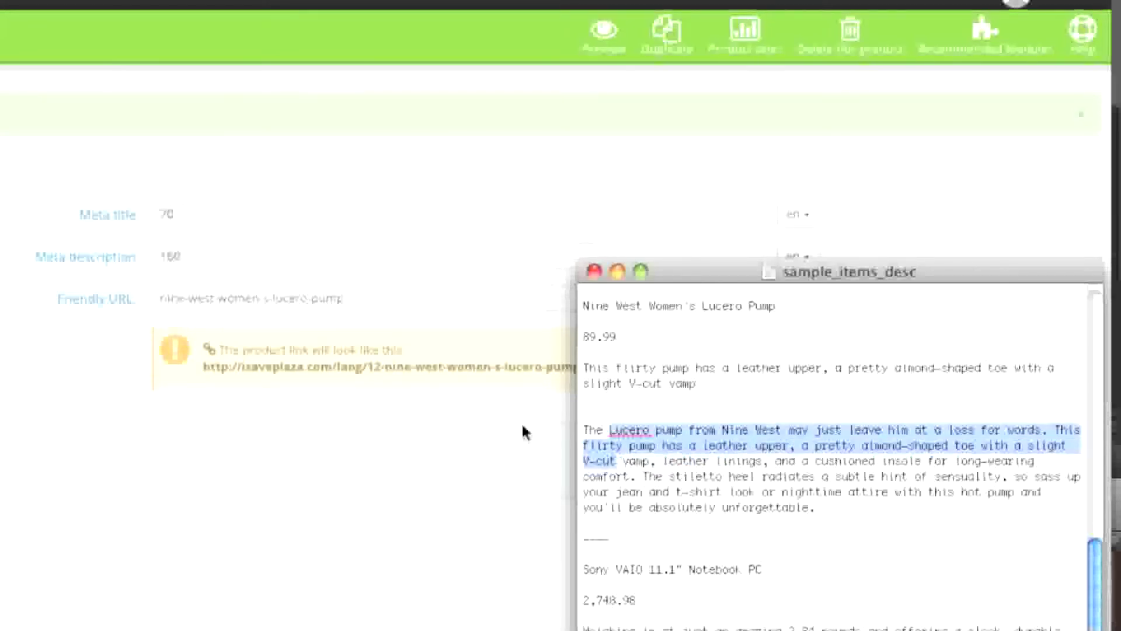
{"action": "left_click", "coordinate": [225, 254]}
{"action": "key", "text": "super+v"}
{"action": "left_click_drag", "start_coordinate": [219, 257], "coordinate": [211, 267]}
{"action": "left_click", "coordinate": [192, 255]}
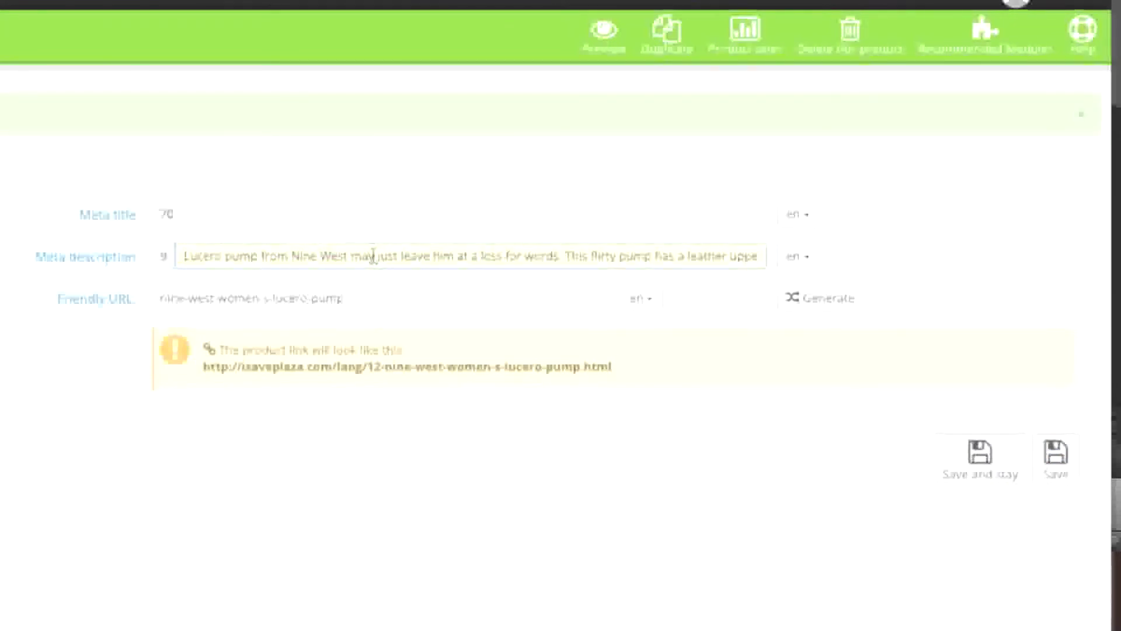
Delete "may just leave him at a loss for words" from the meta description and end the text with a period
{"action": "left_click_drag", "start_coordinate": [348, 255], "coordinate": [432, 254]}
{"action": "key", "text": "shift+Home"}
{"action": "left_click", "coordinate": [544, 255], "text": "shift"}
{"action": "left_click", "coordinate": [564, 255], "text": "shift"}
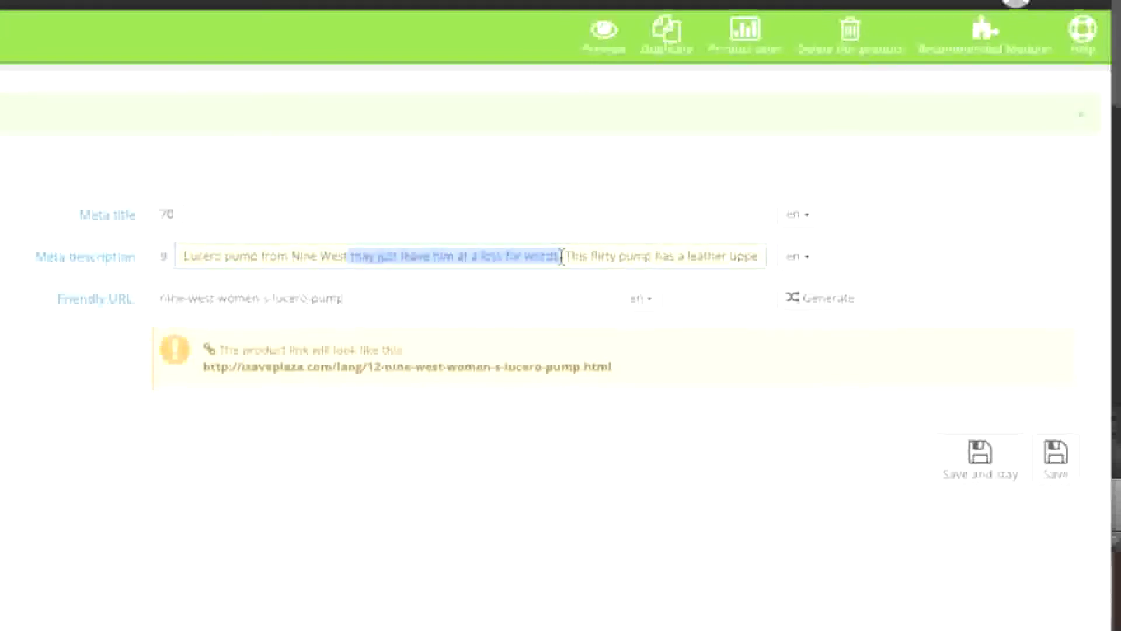
{"action": "key", "text": "BackSpace"}
{"action": "left_click_drag", "start_coordinate": [474, 256], "coordinate": [765, 258]}
{"action": "left_click", "coordinate": [815, 282]}
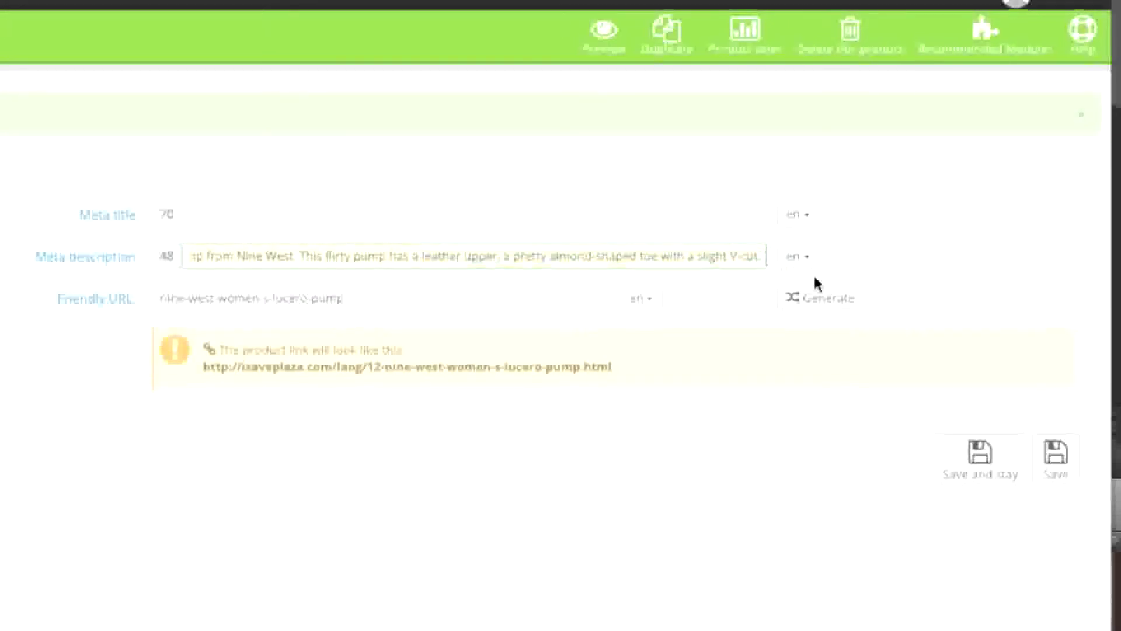
{"action": "type", "text": "."}
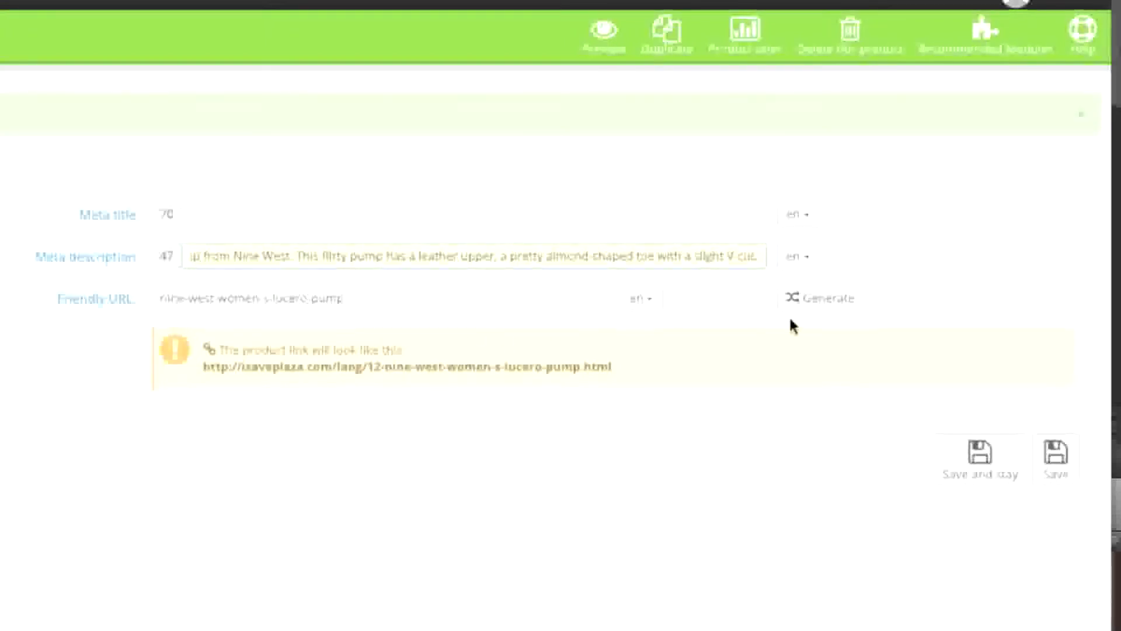
Check the language choices for the friendly URL and save the SEO settings, staying on the page
{"action": "left_click", "coordinate": [642, 308]}
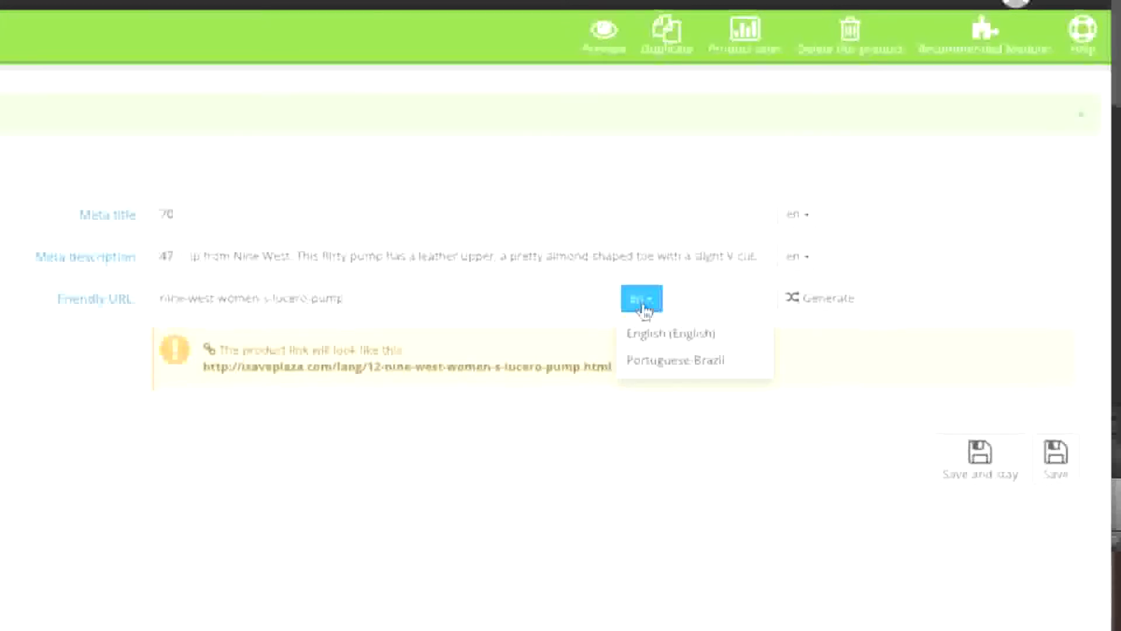
{"action": "left_click", "coordinate": [695, 299]}
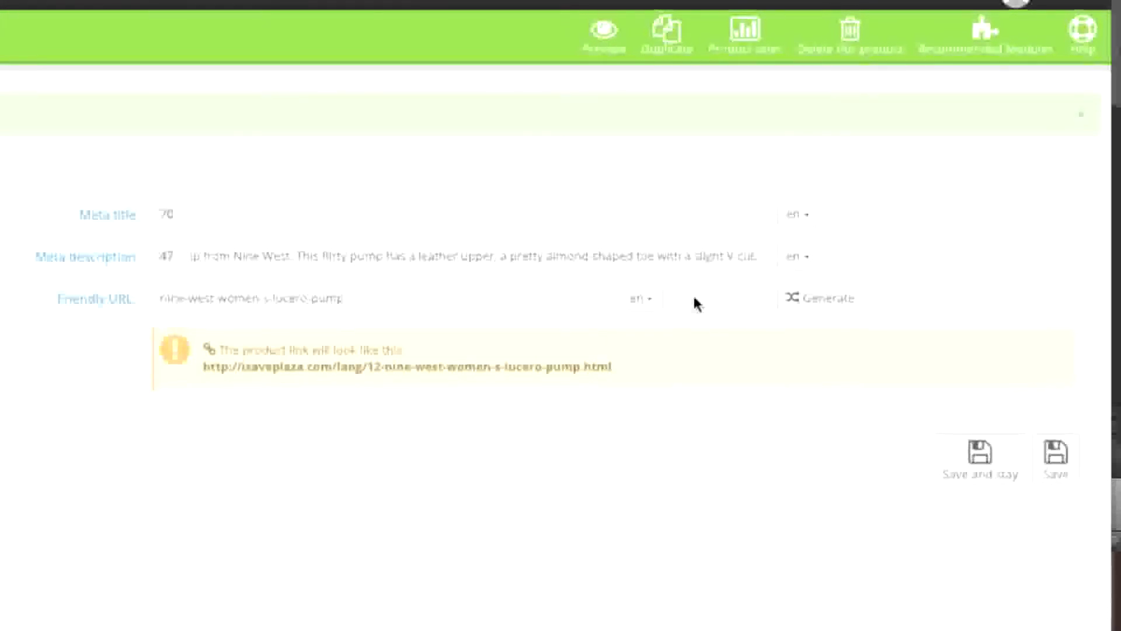
{"action": "left_click", "coordinate": [952, 476]}
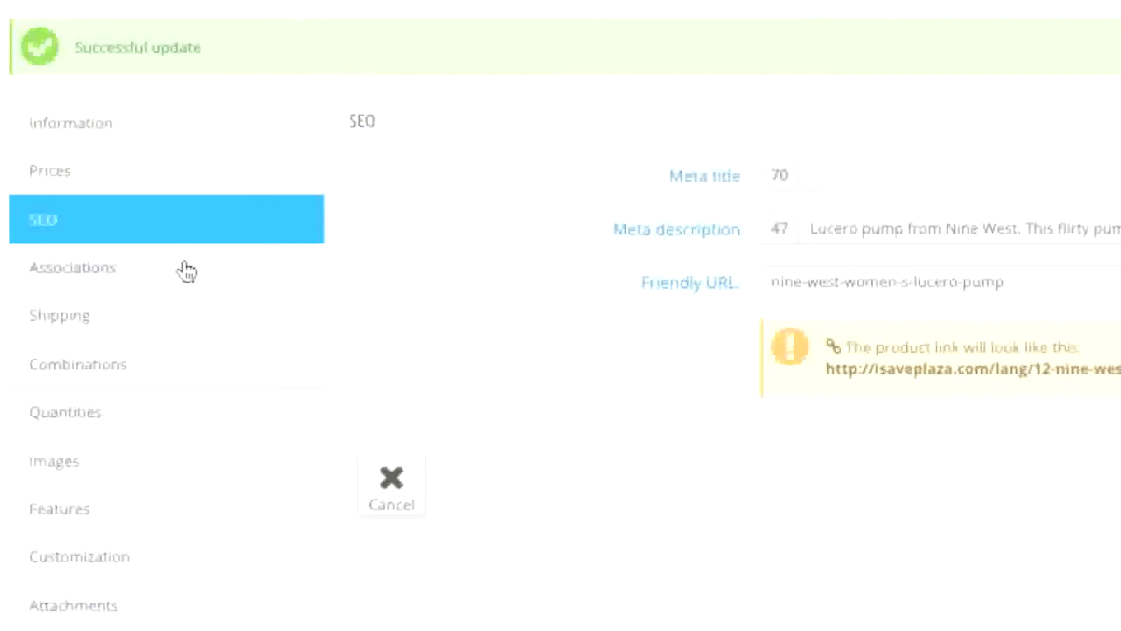
Open the product's associations, expand the whole category tree and associate the product with Women
{"action": "left_click", "coordinate": [185, 269]}
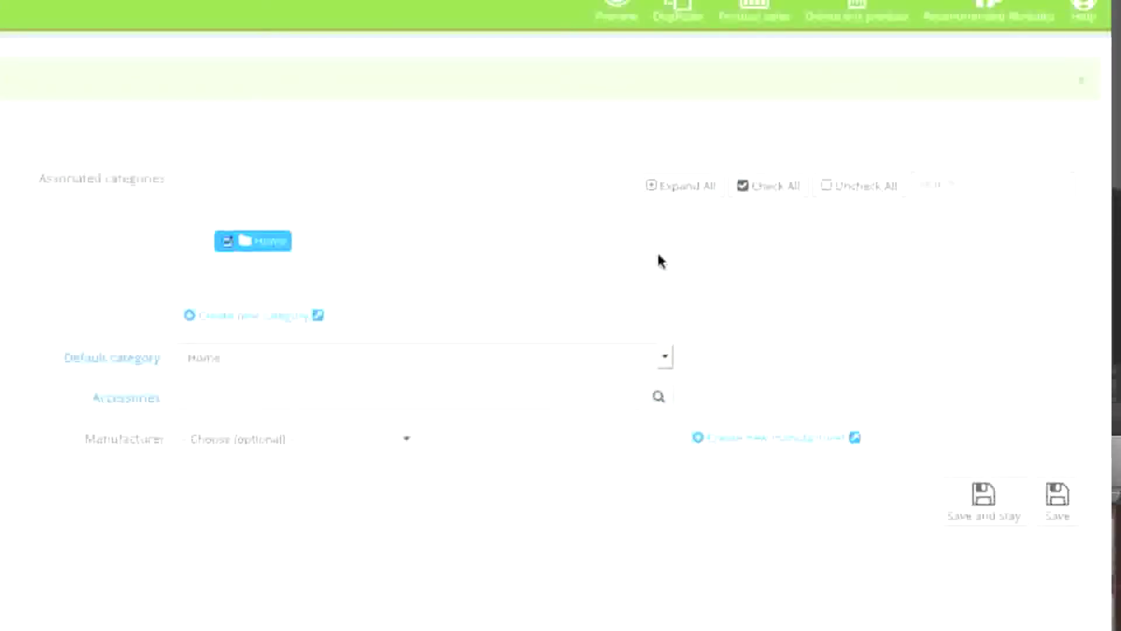
{"action": "left_click", "coordinate": [692, 192]}
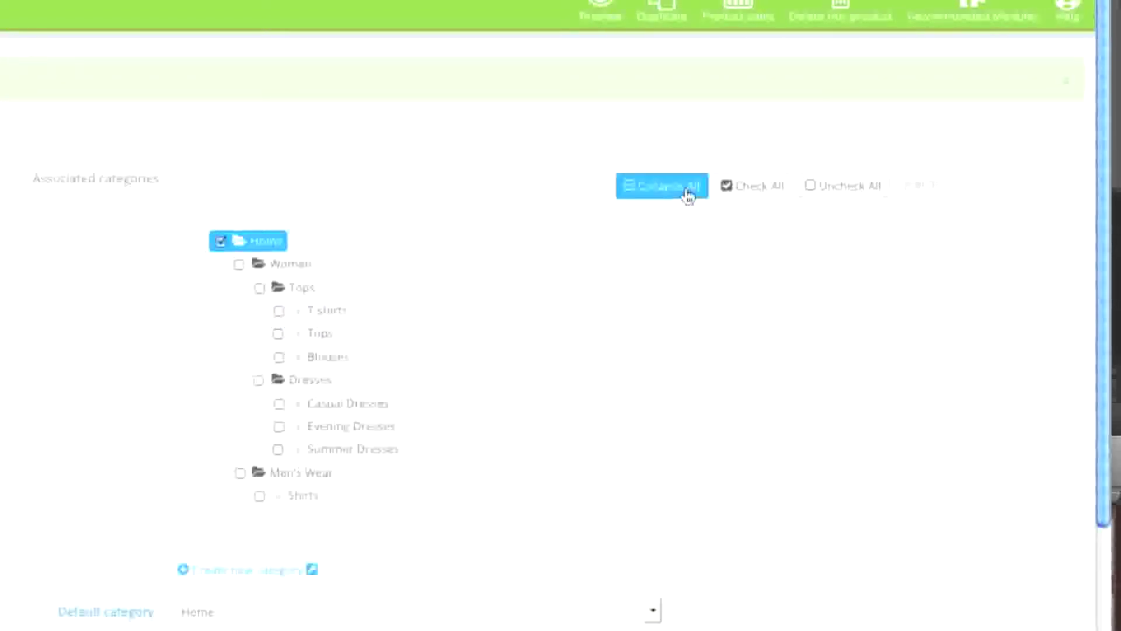
{"action": "left_click", "coordinate": [239, 266]}
{"action": "scroll", "coordinate": [458, 355], "scroll_direction": "down", "scroll_amount": 2}
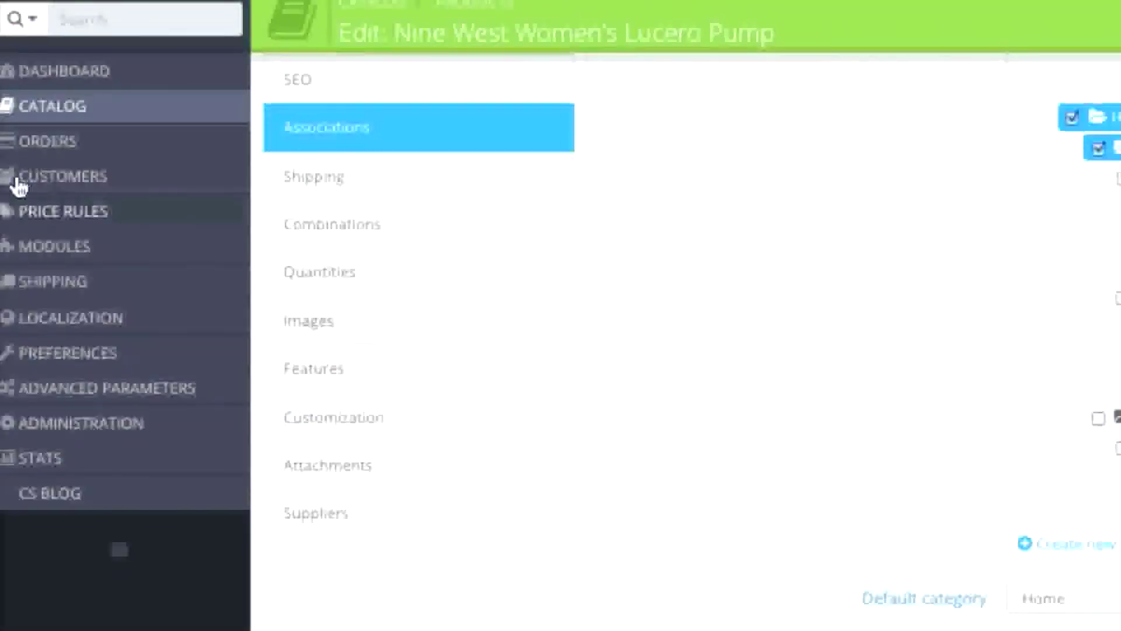
Set the product's default category to Women
{"action": "mouse_move", "coordinate": [126, 107]}
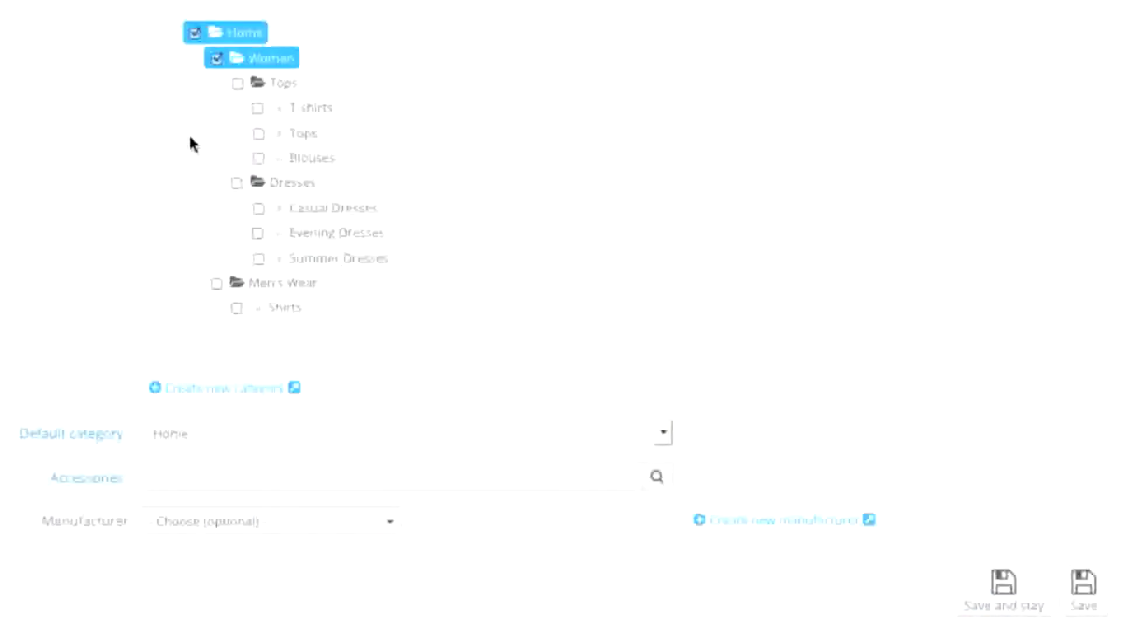
{"action": "left_click", "coordinate": [660, 435]}
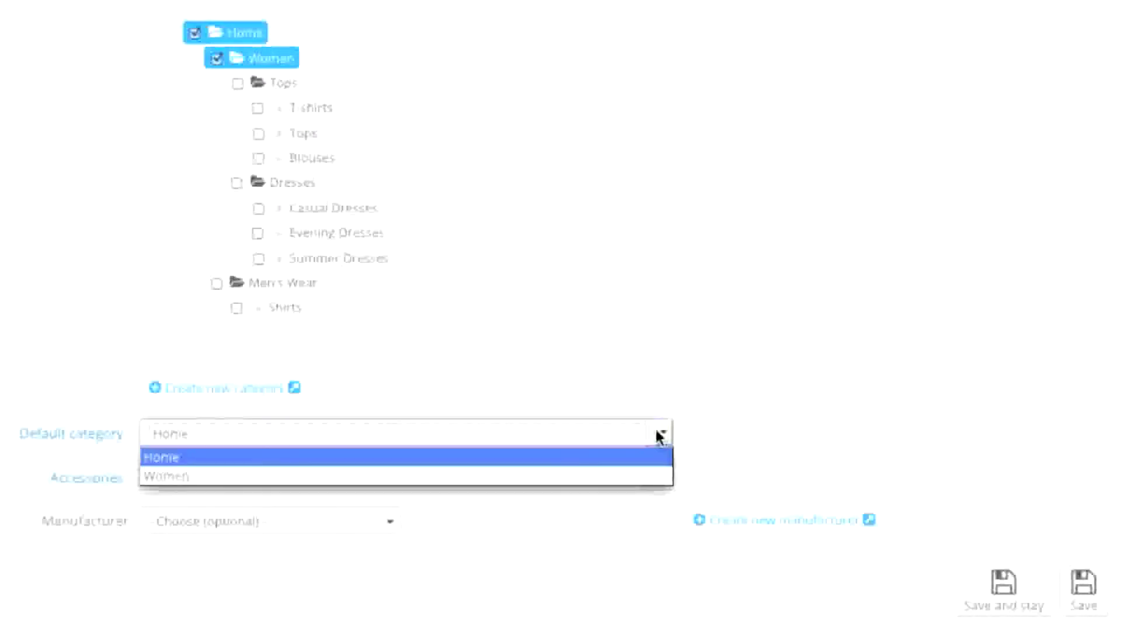
{"action": "left_click", "coordinate": [632, 469]}
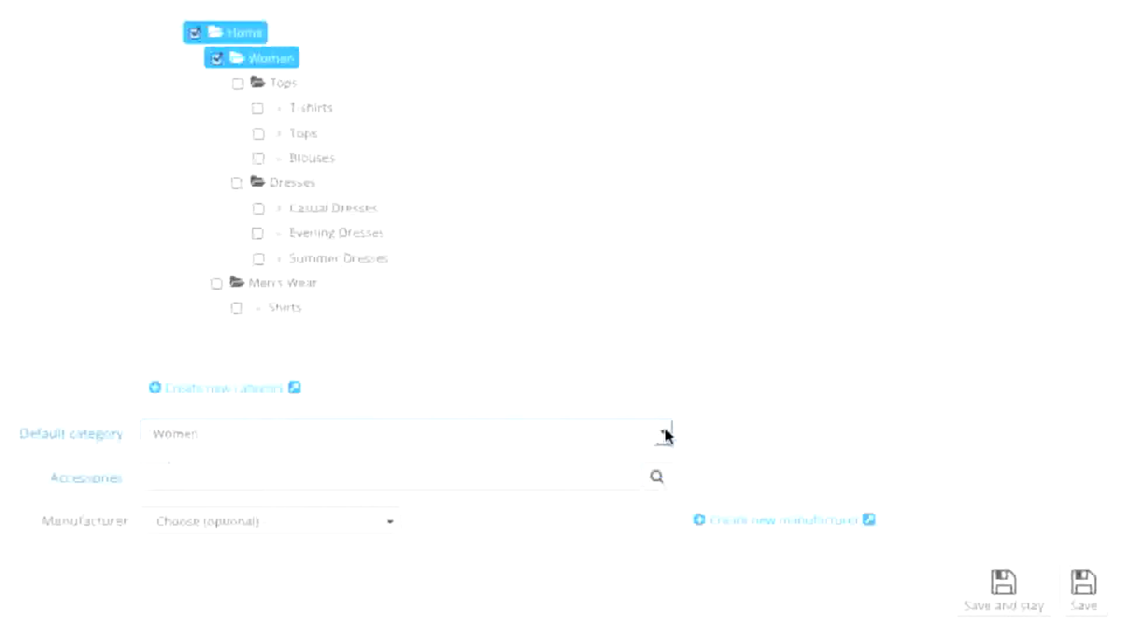
Search the accessories for dress products and add Printed Dress (ref: demo_3) as an accessory
{"action": "left_click", "coordinate": [530, 479]}
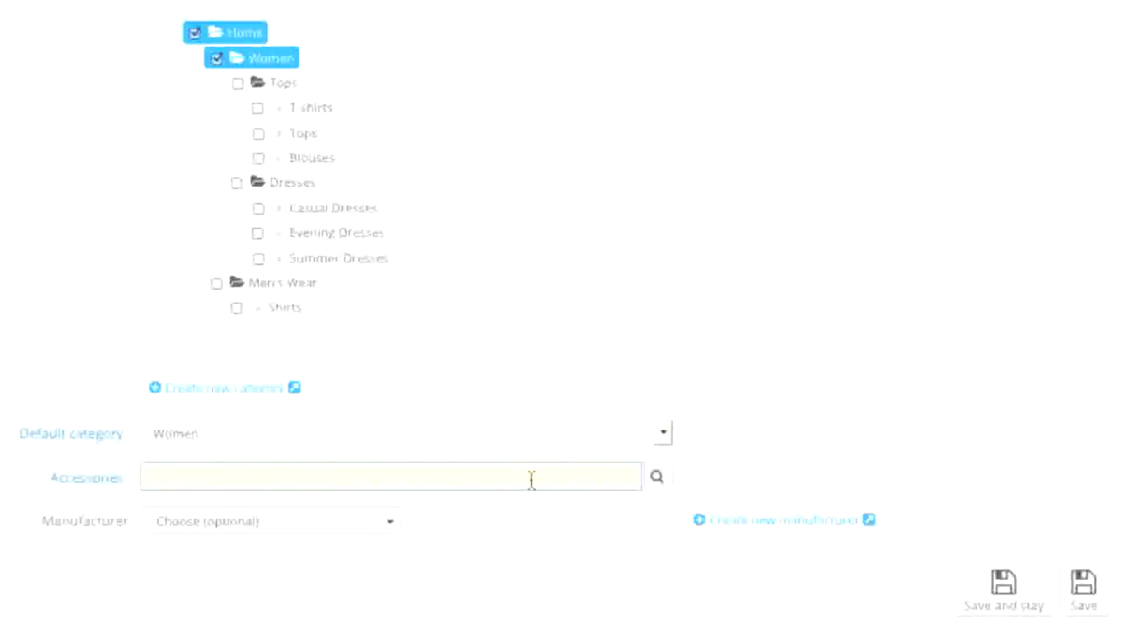
{"action": "type", "text": "dressed Dress (ref: demo_3"}
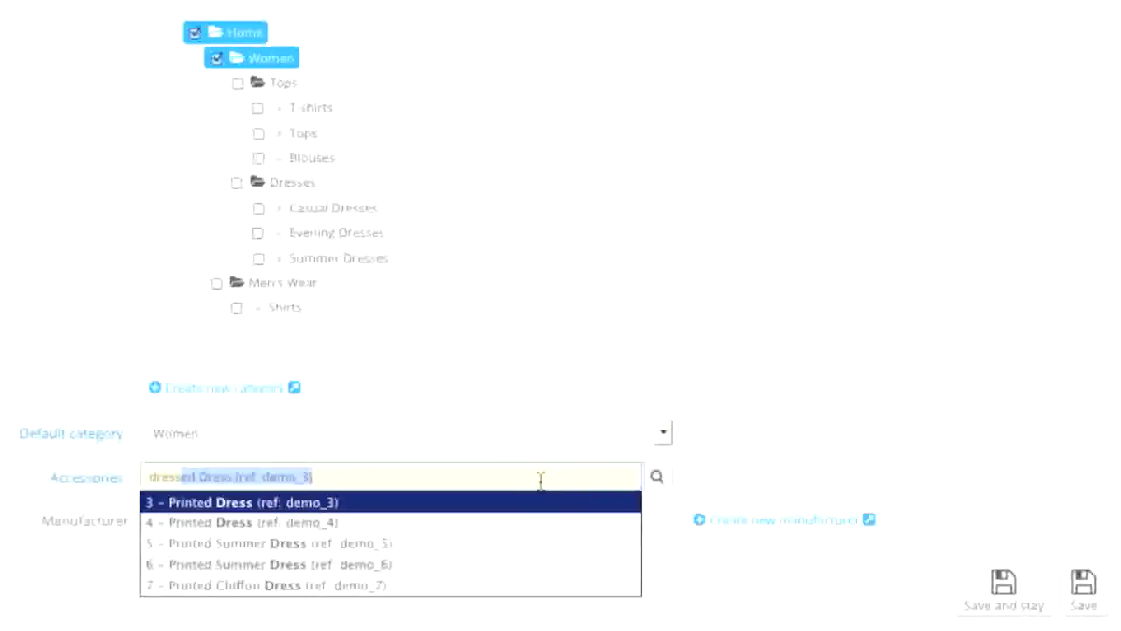
{"action": "left_click", "coordinate": [528, 497]}
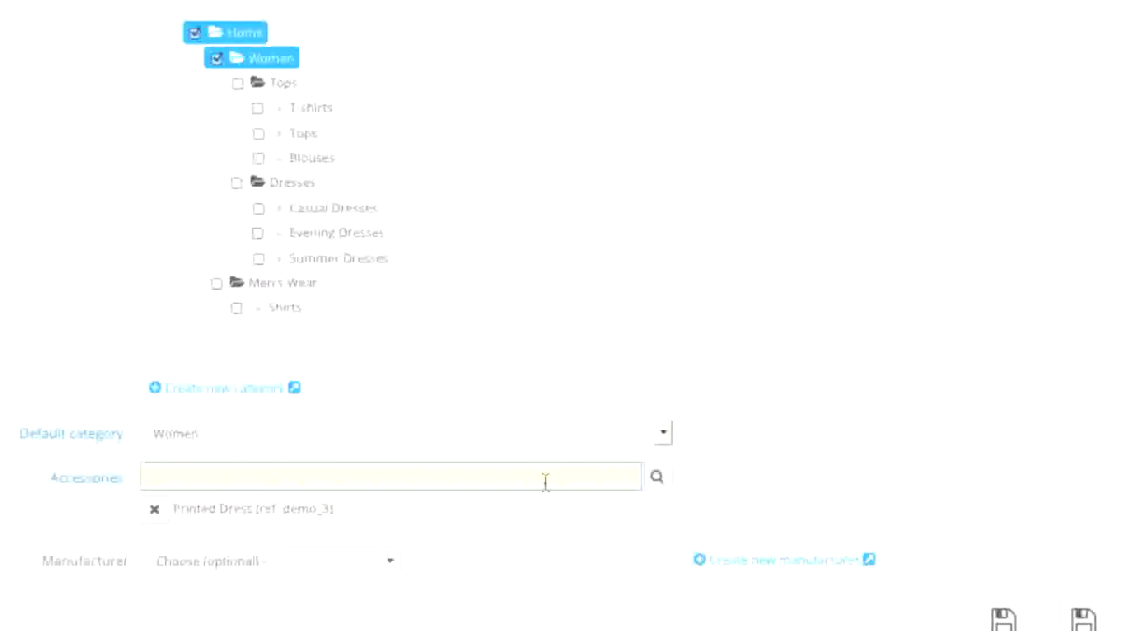
Search the accessories for dress products and add Printed Summer Dress (ref: demo_5) as a second accessory
{"action": "type", "text": "dress"}
{"action": "left_click", "coordinate": [383, 528]}
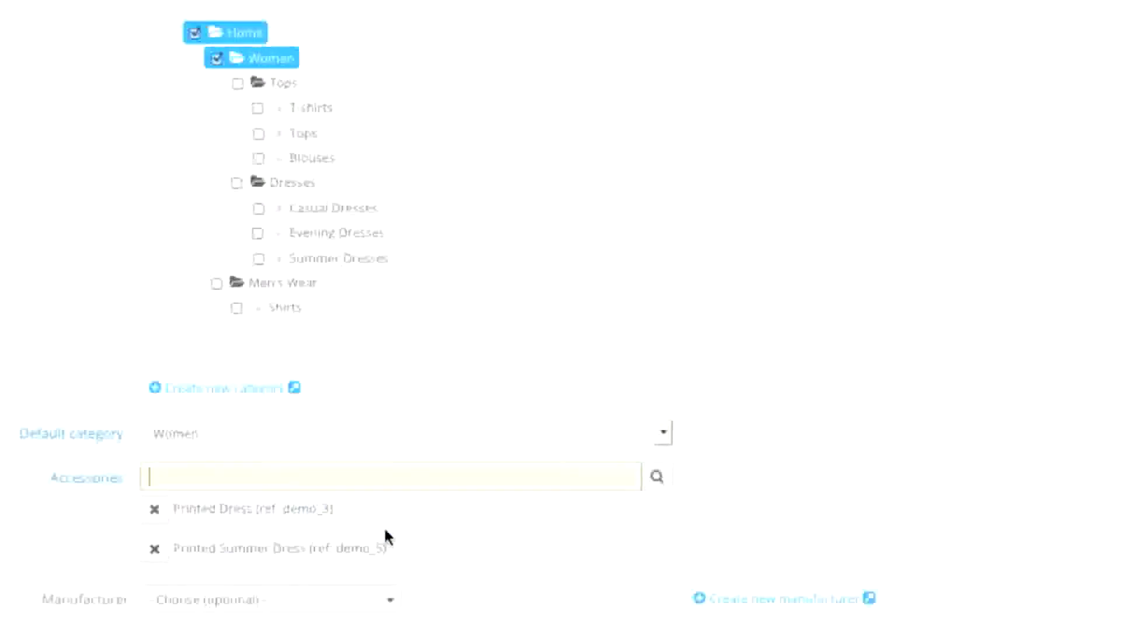
Set the product's manufacturer to Fashion Manufacturer and save the associations, staying on the page
{"action": "scroll", "coordinate": [453, 534], "scroll_direction": "down", "scroll_amount": 1}
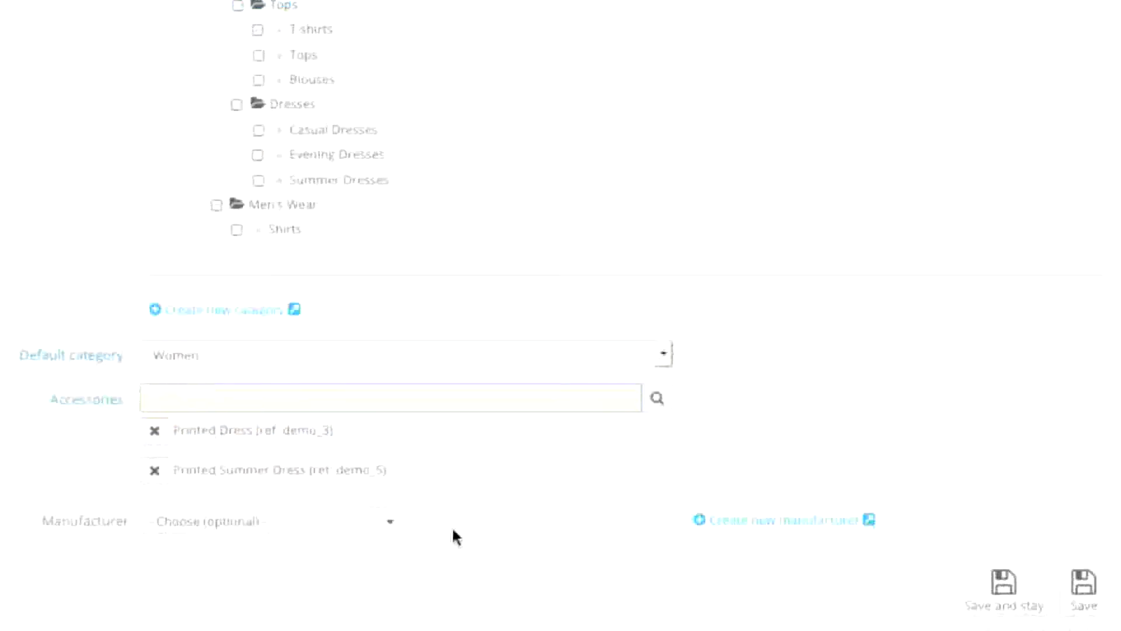
{"action": "left_click", "coordinate": [286, 524]}
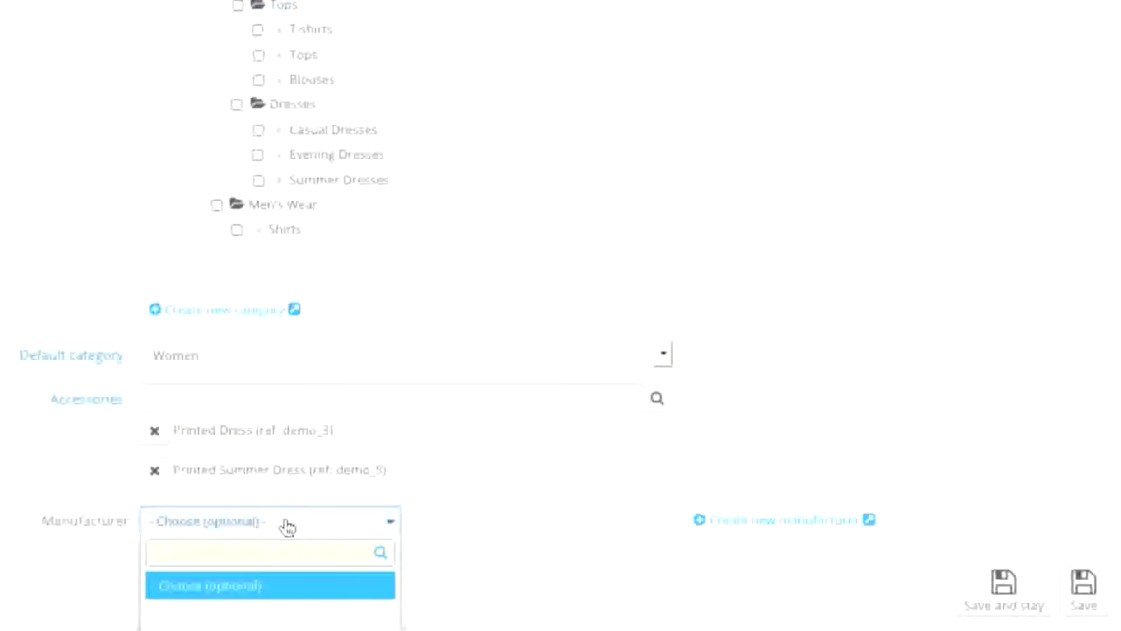
{"action": "left_click", "coordinate": [284, 623]}
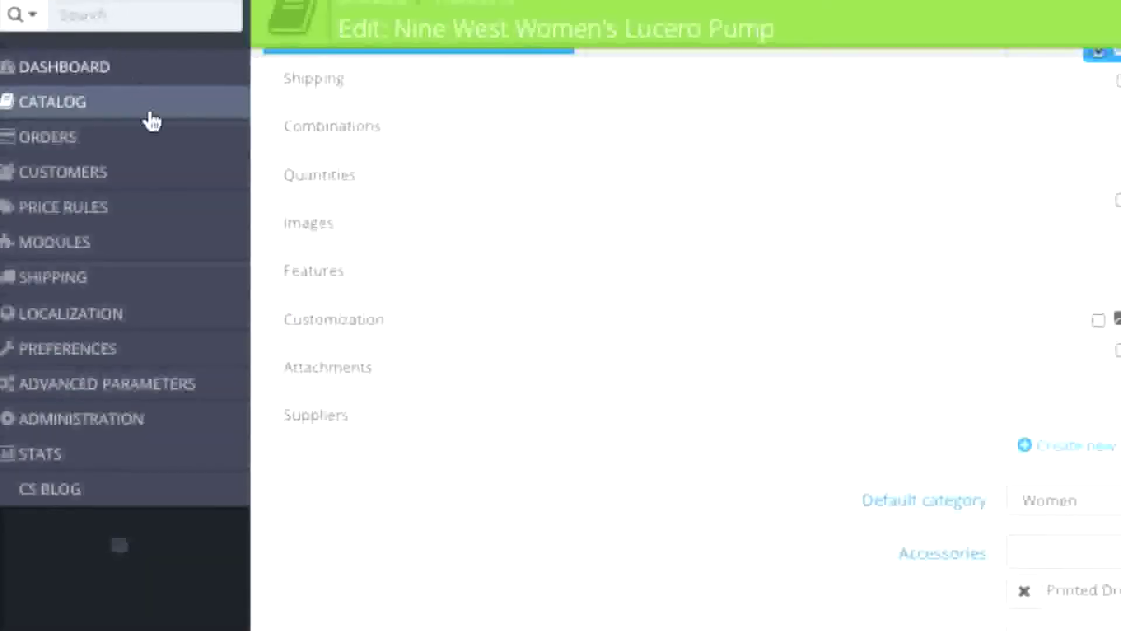
{"action": "mouse_move", "coordinate": [152, 121]}
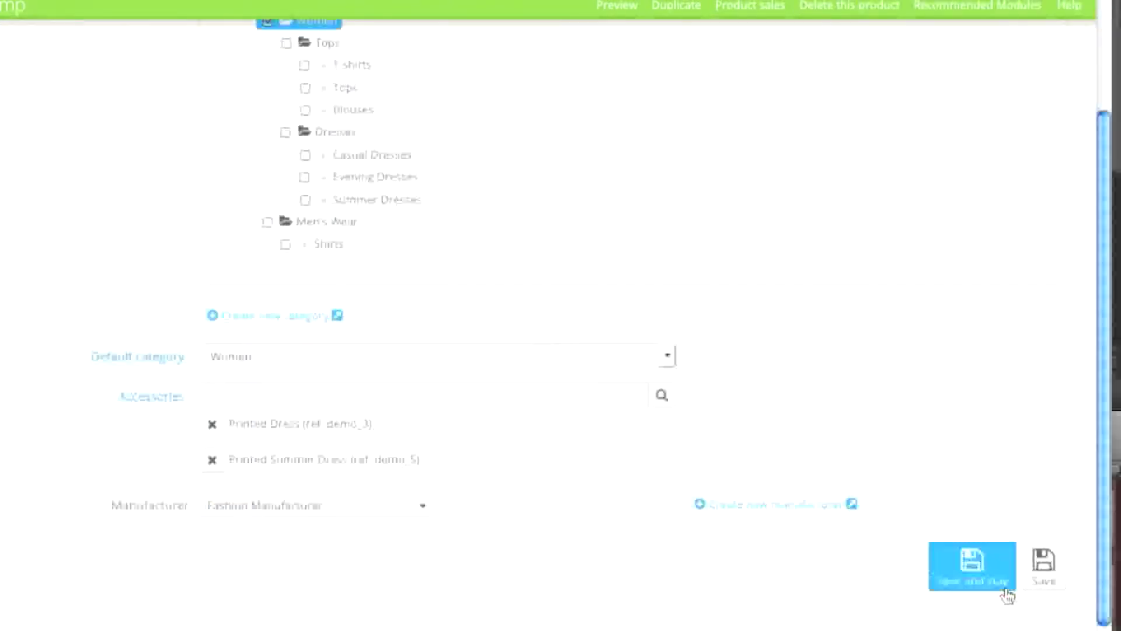
{"action": "left_click", "coordinate": [972, 566]}
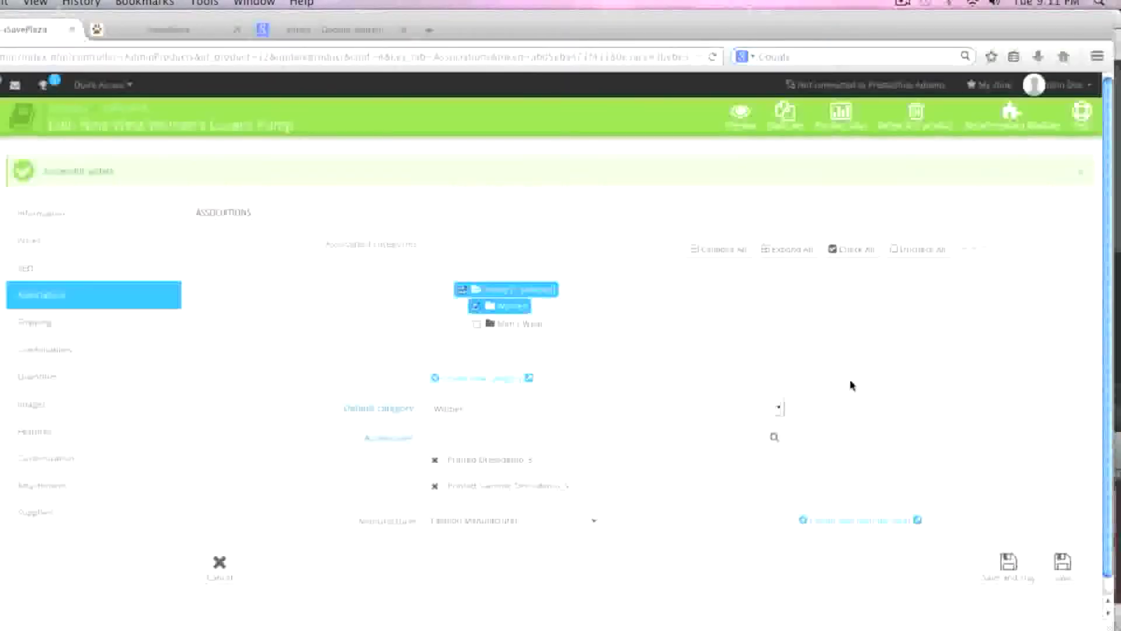
Preview the product in the storefront, examine its details and Accessories section, and close the preview
{"action": "left_click", "coordinate": [740, 114]}
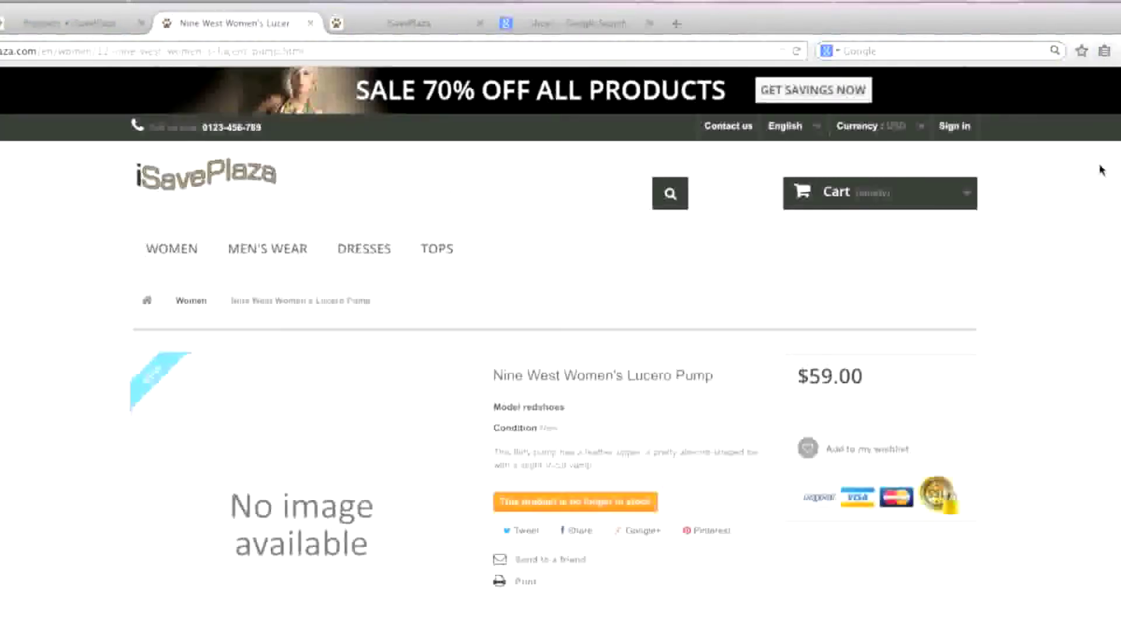
{"action": "scroll", "coordinate": [720, 285], "scroll_direction": "down", "scroll_amount": 10}
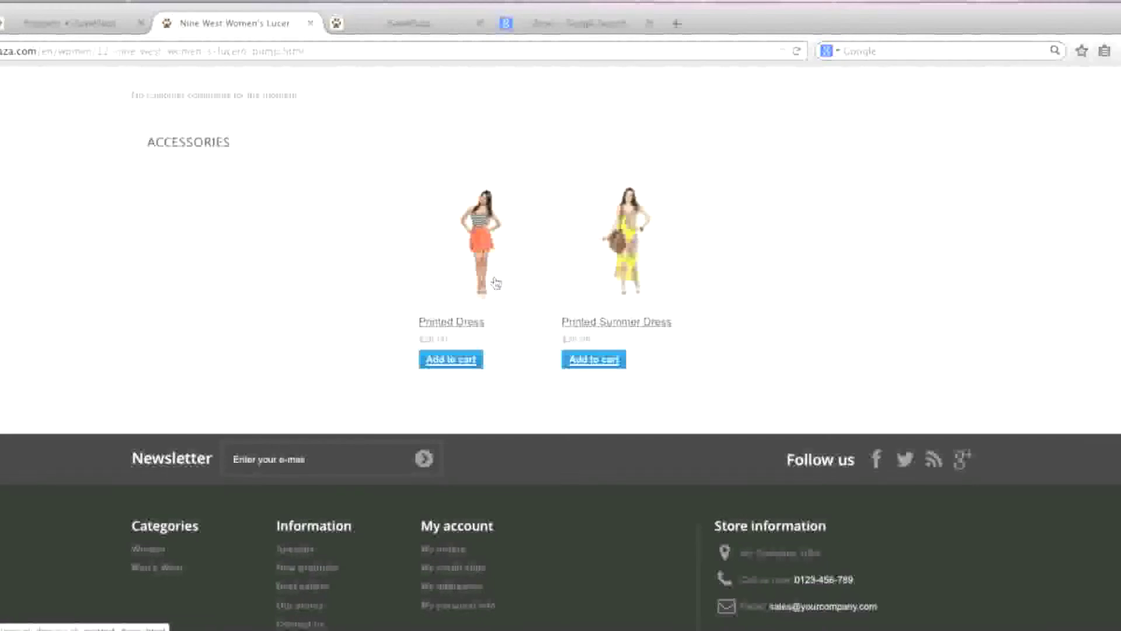
{"action": "scroll", "coordinate": [475, 321], "scroll_direction": "up", "scroll_amount": 8}
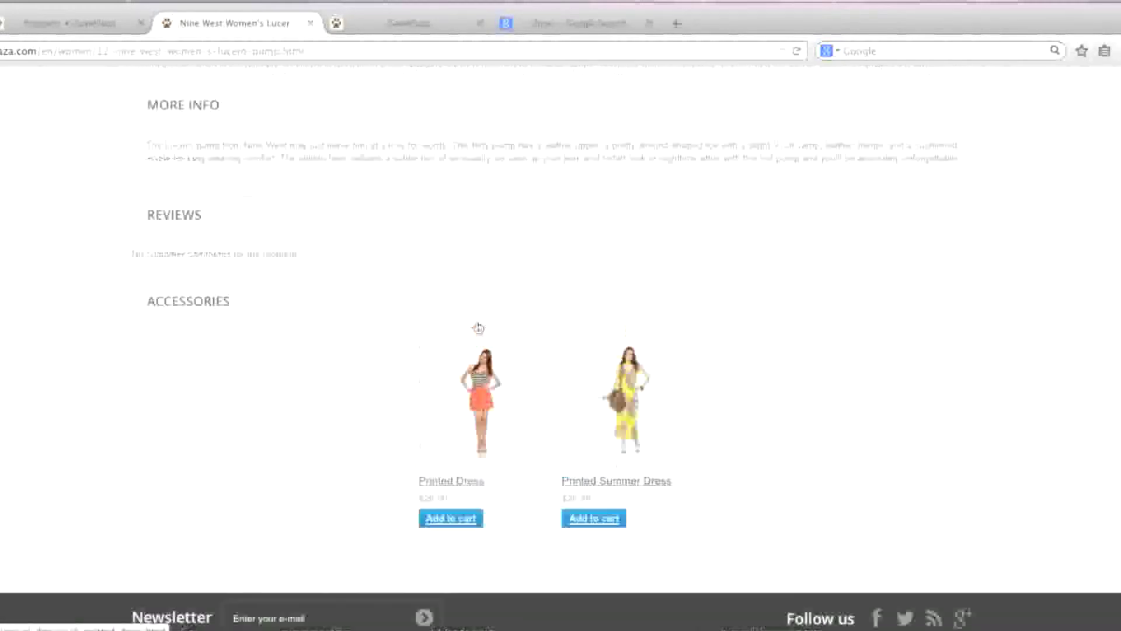
{"action": "scroll", "coordinate": [476, 324], "scroll_direction": "up", "scroll_amount": 5}
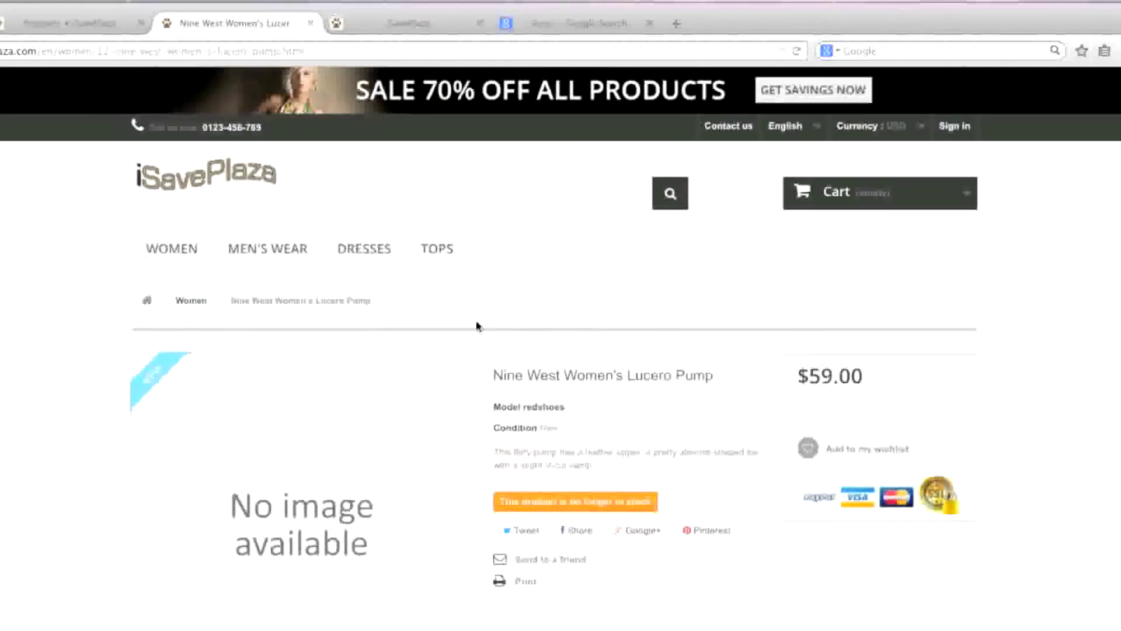
{"action": "left_click", "coordinate": [310, 24]}
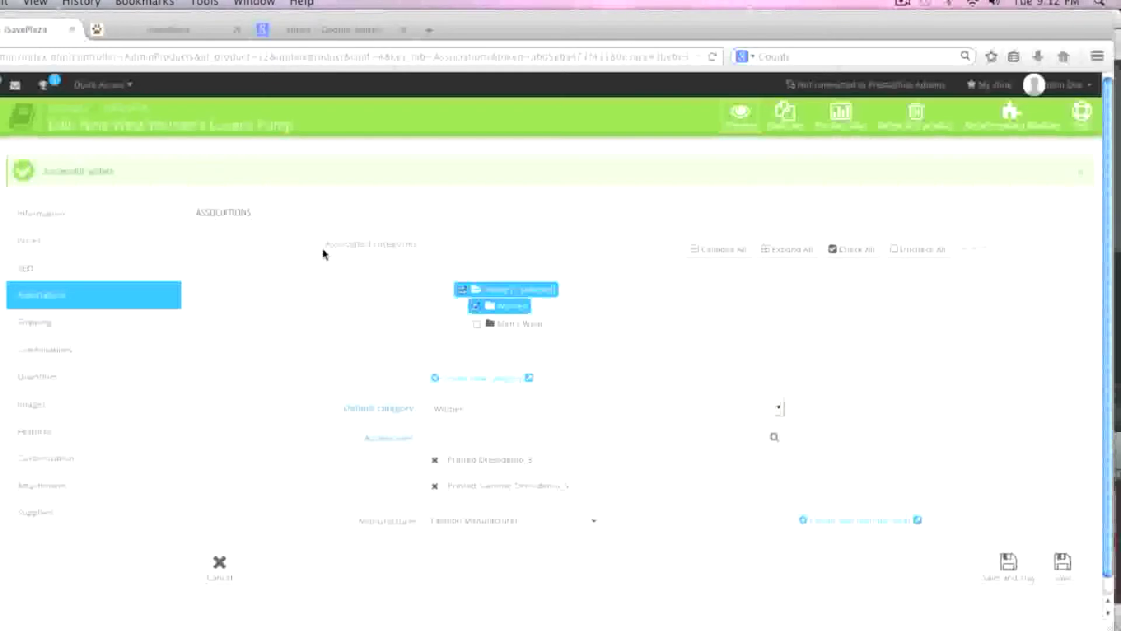
Open the product's shipping settings, check the store's local units in the Localization settings in a separate tab, and close that tab
{"action": "left_click", "coordinate": [237, 347]}
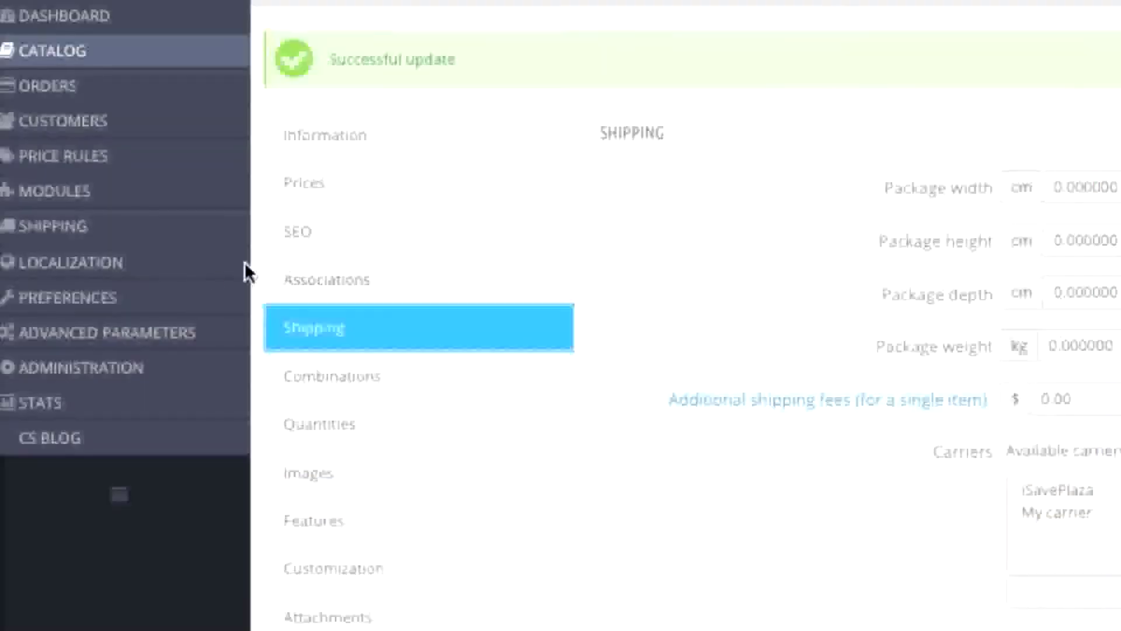
{"action": "mouse_move", "coordinate": [200, 271]}
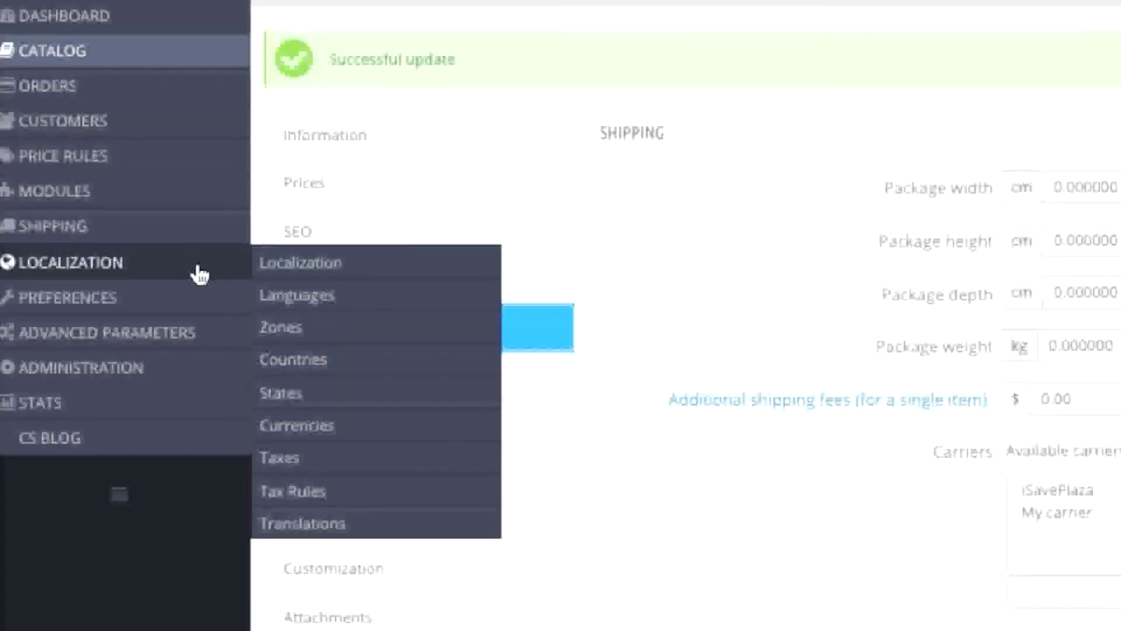
{"action": "right_click", "coordinate": [303, 264]}
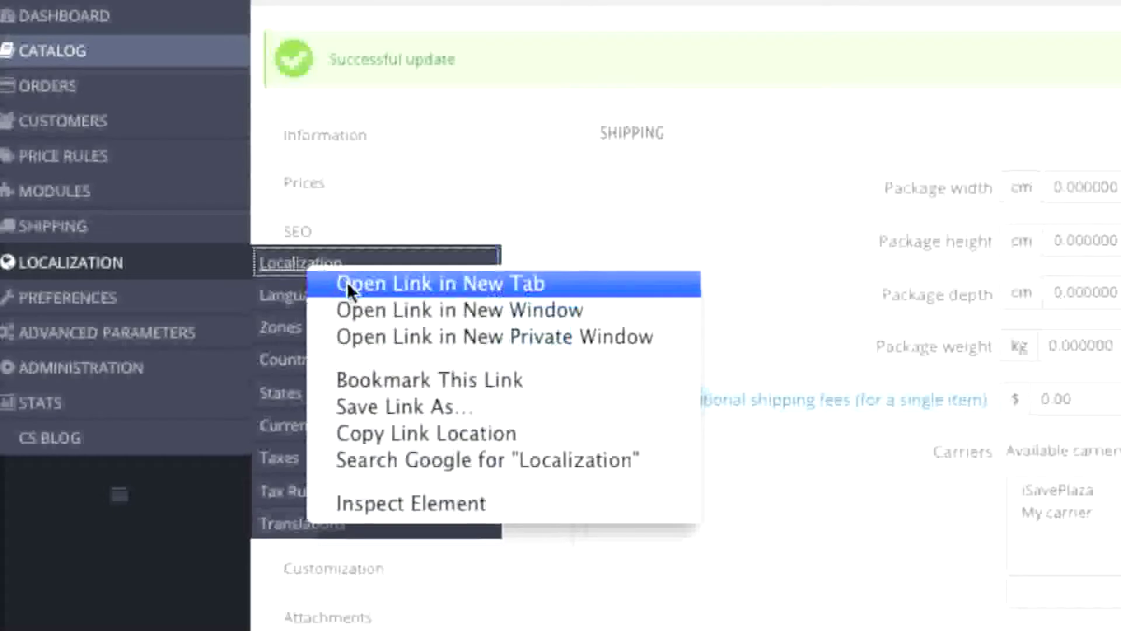
{"action": "left_click", "coordinate": [351, 286]}
{"action": "left_click", "coordinate": [169, 25]}
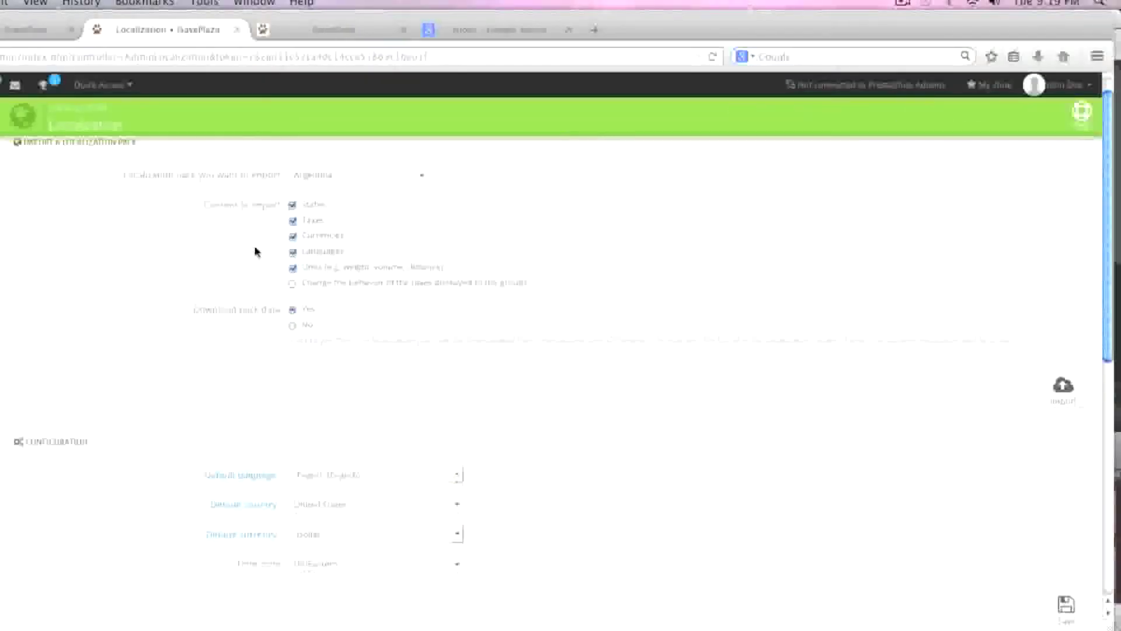
{"action": "scroll", "coordinate": [255, 251], "scroll_direction": "down", "scroll_amount": 6}
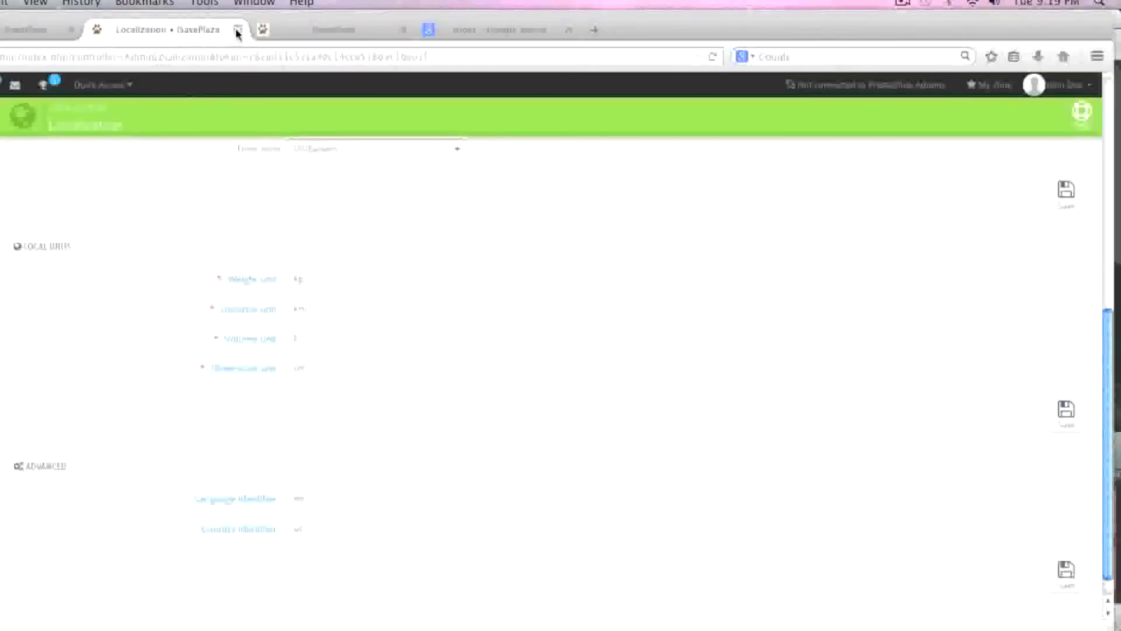
{"action": "left_click", "coordinate": [238, 30]}
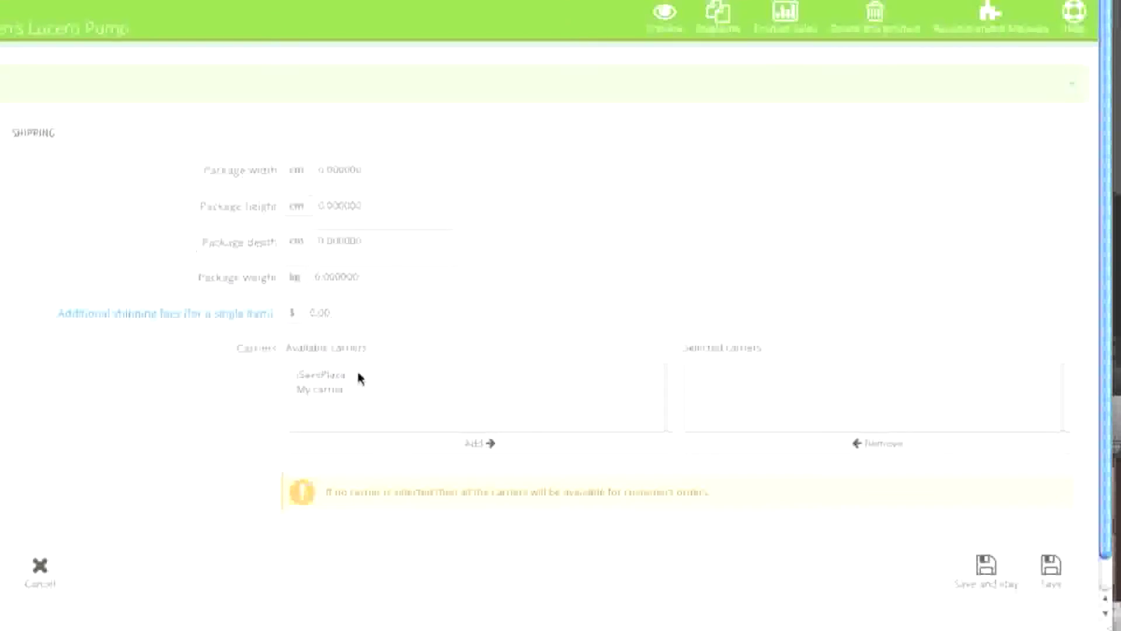
Add My carrier to the product's selected carriers
{"action": "left_click", "coordinate": [321, 390]}
{"action": "left_click", "coordinate": [481, 450]}
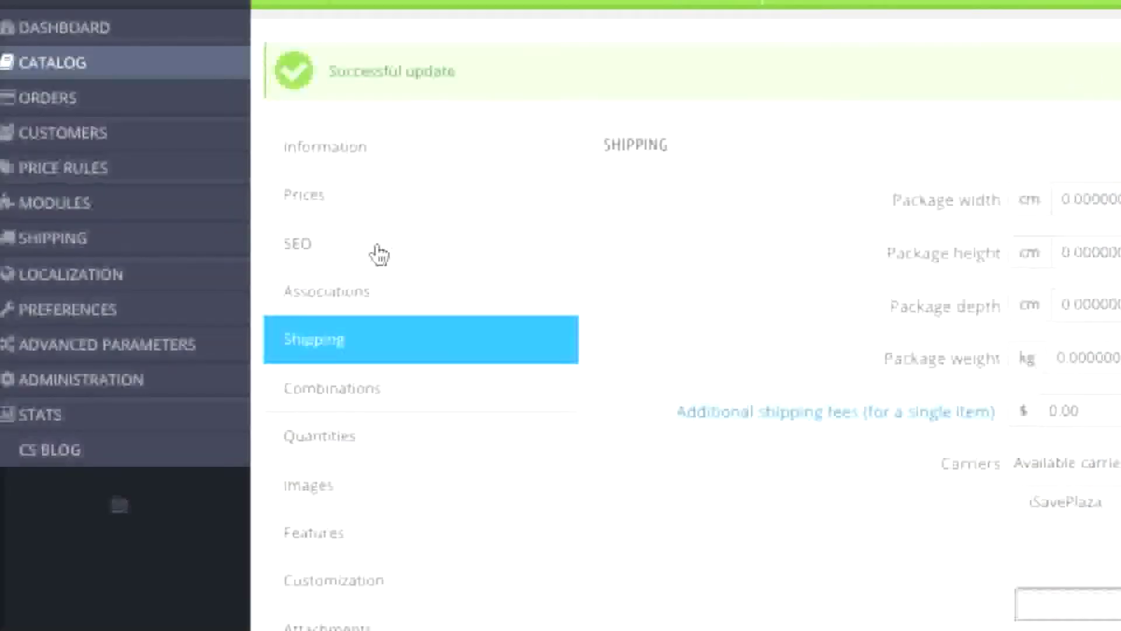
{"action": "mouse_move", "coordinate": [193, 251]}
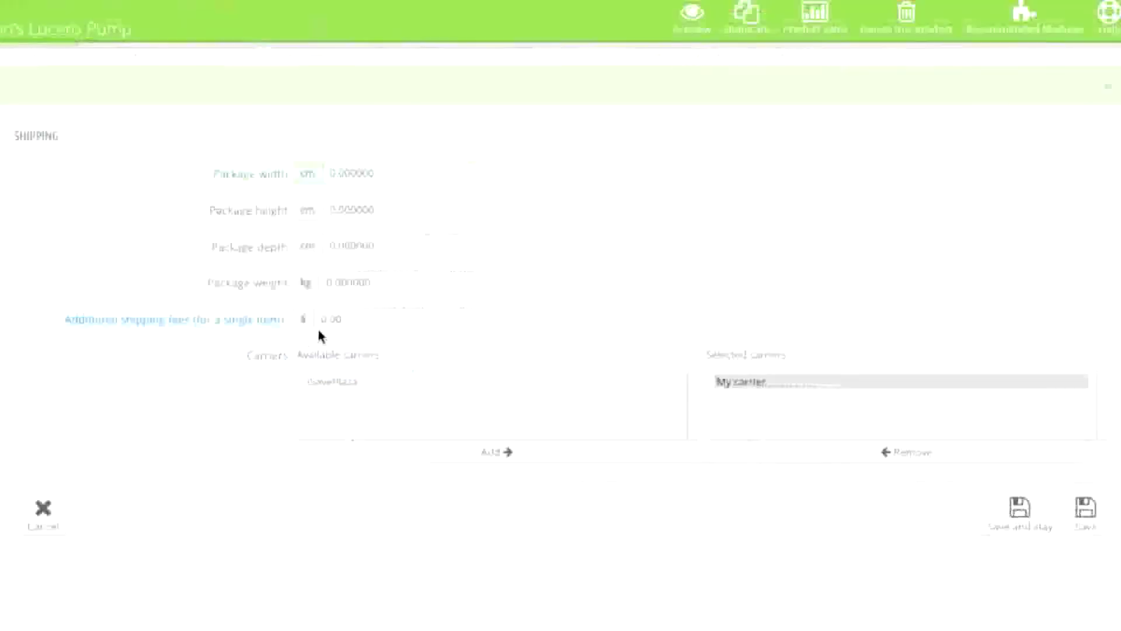
Set the additional shipping fees for a single item to $0.50 and save the shipping settings, staying on the page
{"action": "left_click", "coordinate": [330, 320]}
{"action": "key", "text": "BackSpace"}
{"action": "key", "text": "BackSpace"}
{"action": "type", "text": "50"}
{"action": "left_click", "coordinate": [515, 318]}
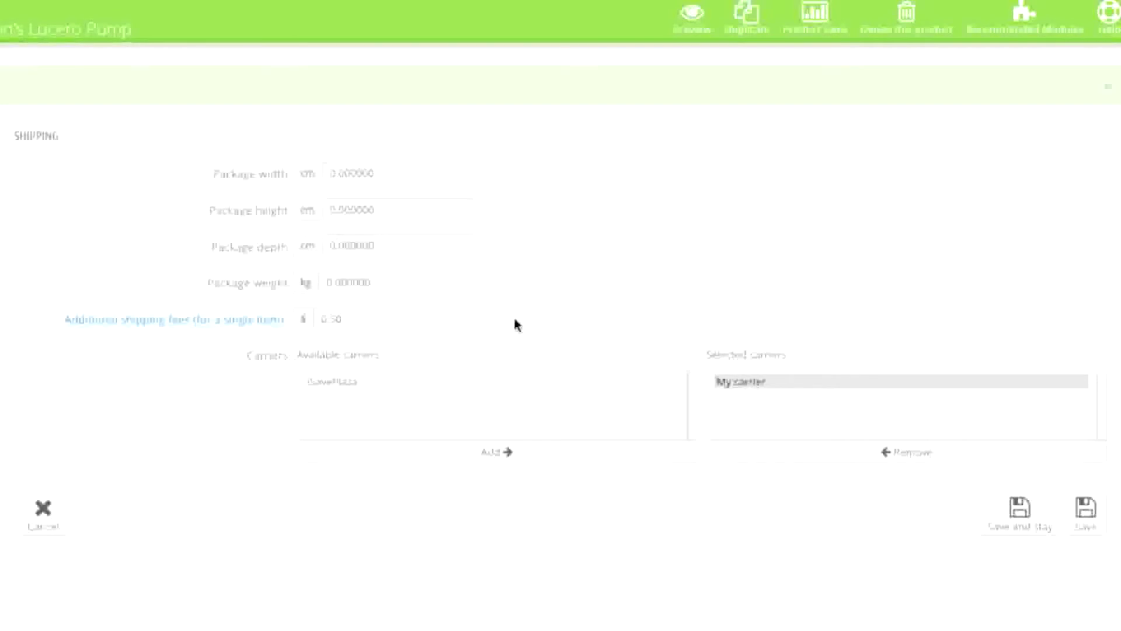
{"action": "left_click", "coordinate": [1021, 508]}
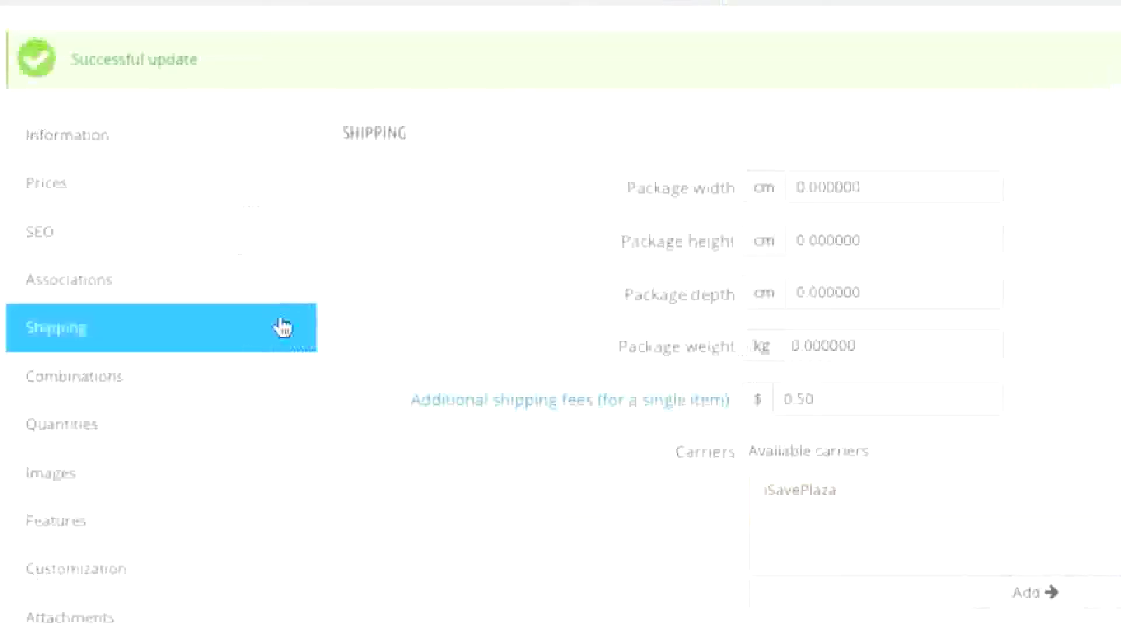
Start a new combination for the product and add the attribute Shoes Size with the value 35
{"action": "left_click", "coordinate": [183, 374]}
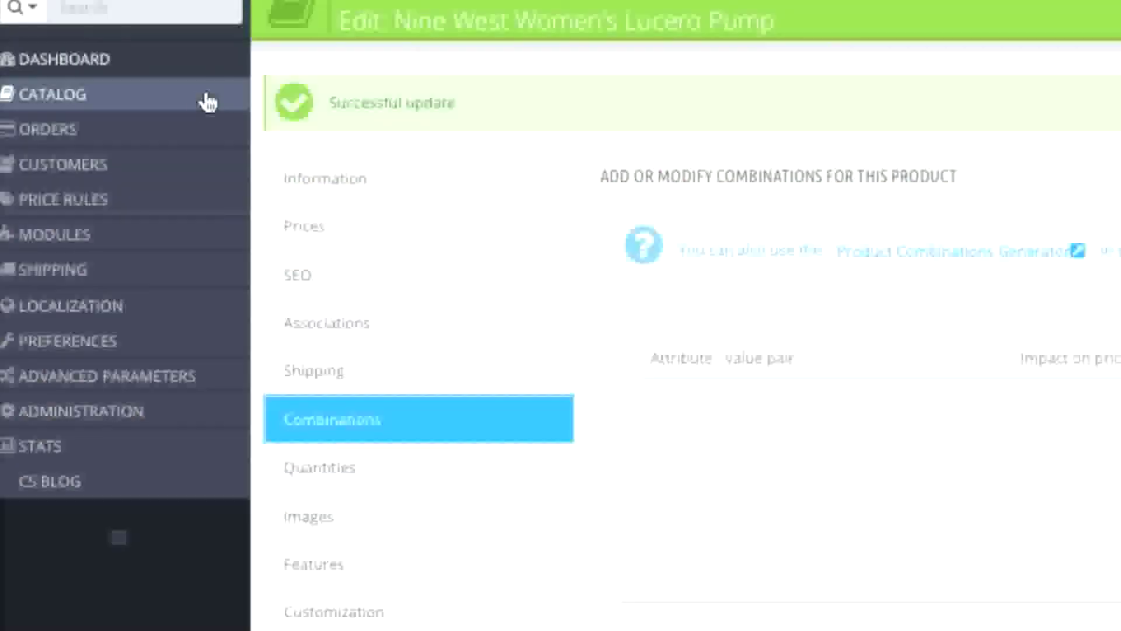
{"action": "mouse_move", "coordinate": [202, 104]}
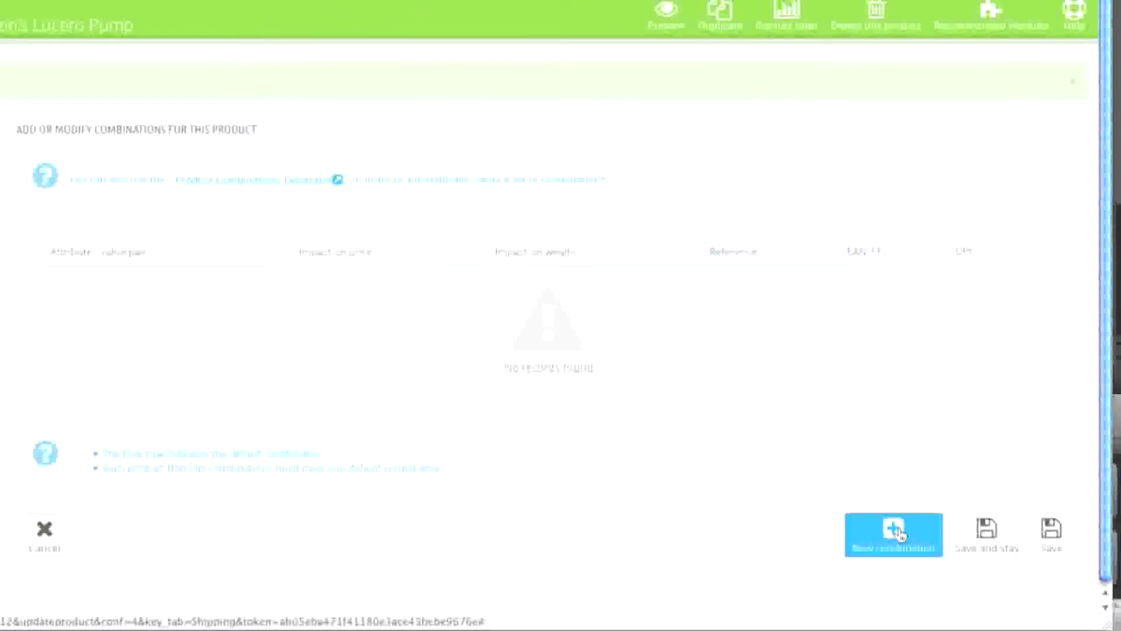
{"action": "left_click", "coordinate": [898, 531]}
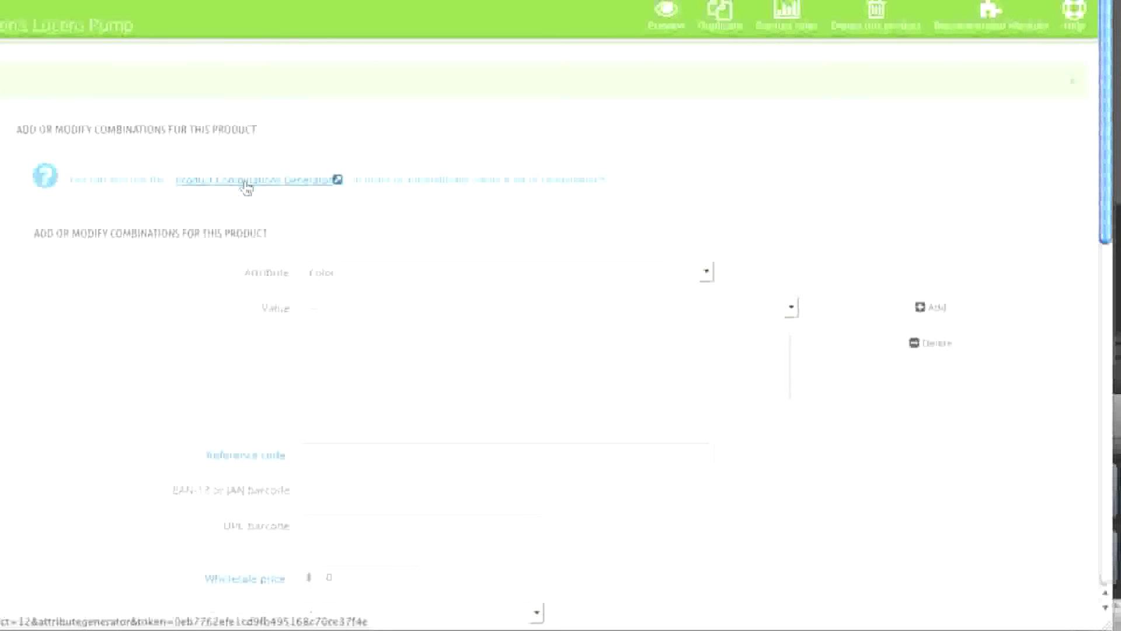
{"action": "left_click", "coordinate": [707, 273]}
{"action": "left_click", "coordinate": [669, 306]}
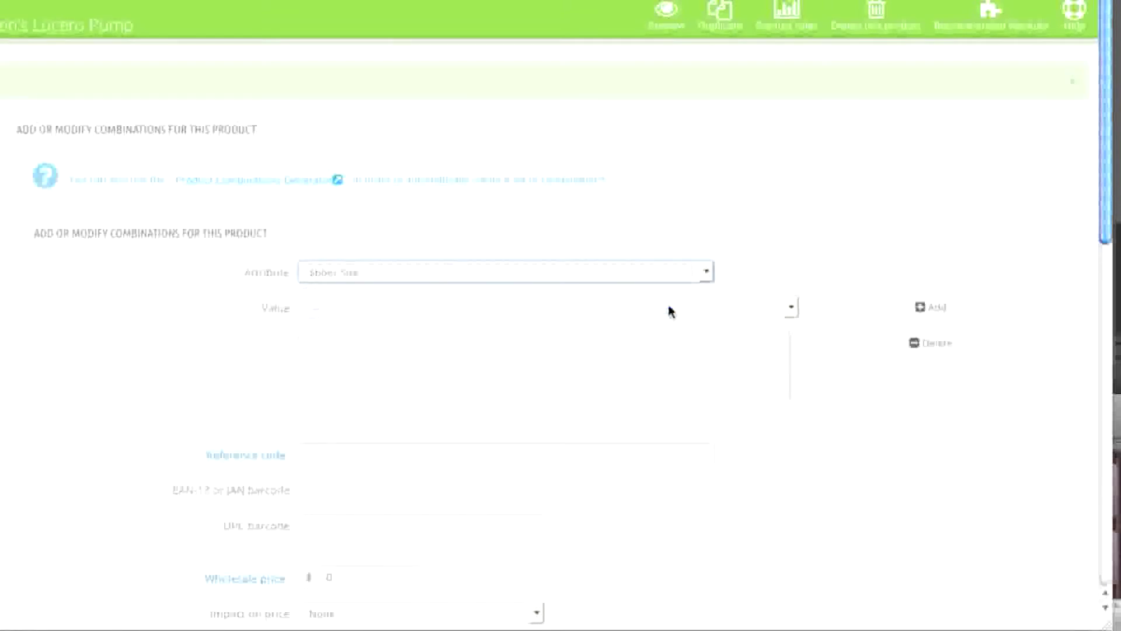
{"action": "left_click", "coordinate": [717, 304]}
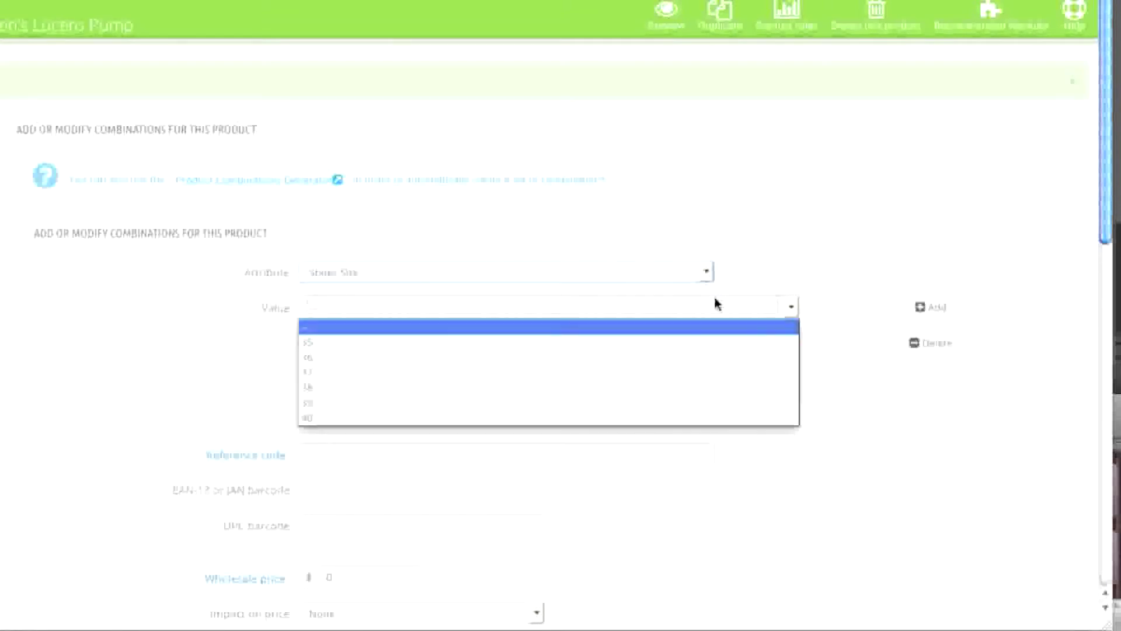
{"action": "left_click", "coordinate": [634, 349]}
{"action": "left_click", "coordinate": [922, 309]}
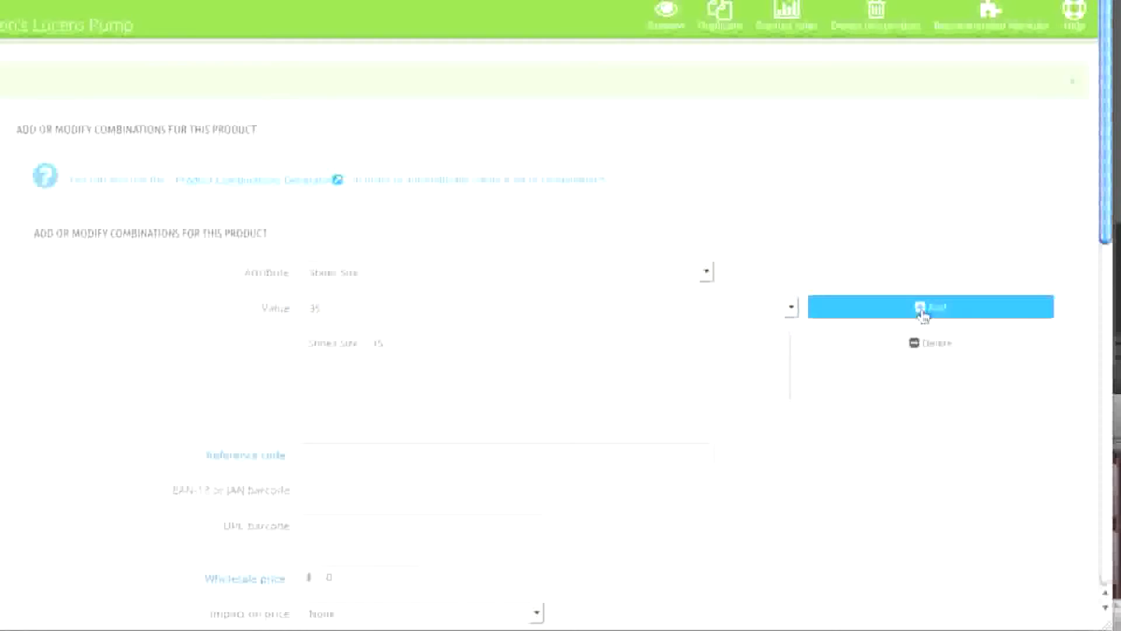
Set the Shoes Size 35 combination's impact on price to an increase of $1.00
{"action": "scroll", "coordinate": [701, 399], "scroll_direction": "down", "scroll_amount": 3}
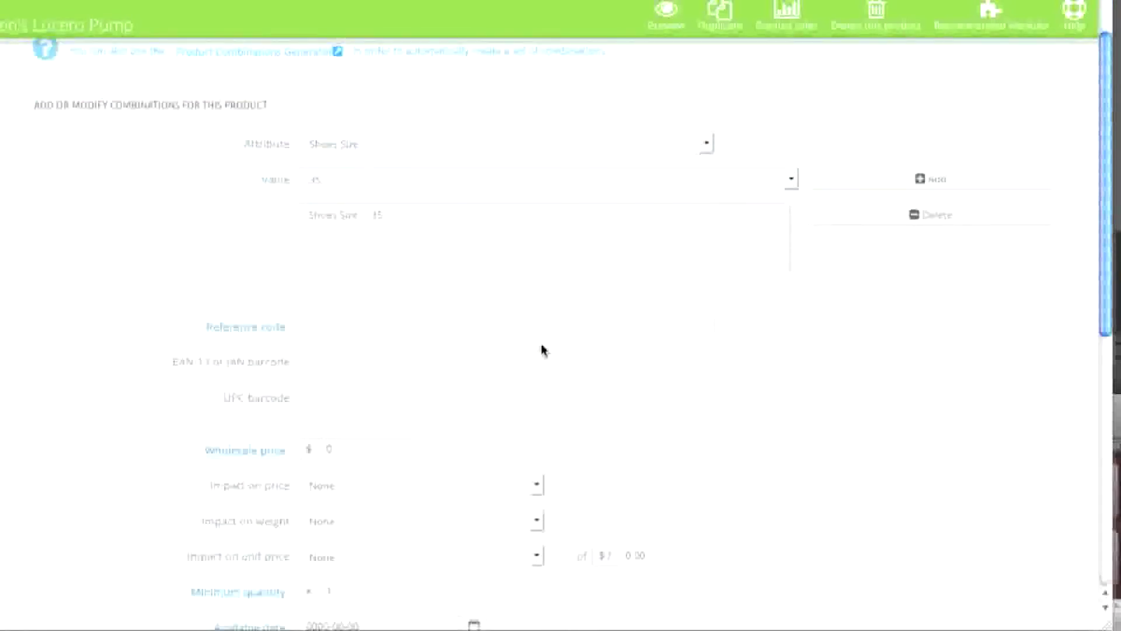
{"action": "scroll", "coordinate": [541, 349], "scroll_direction": "down", "scroll_amount": 1}
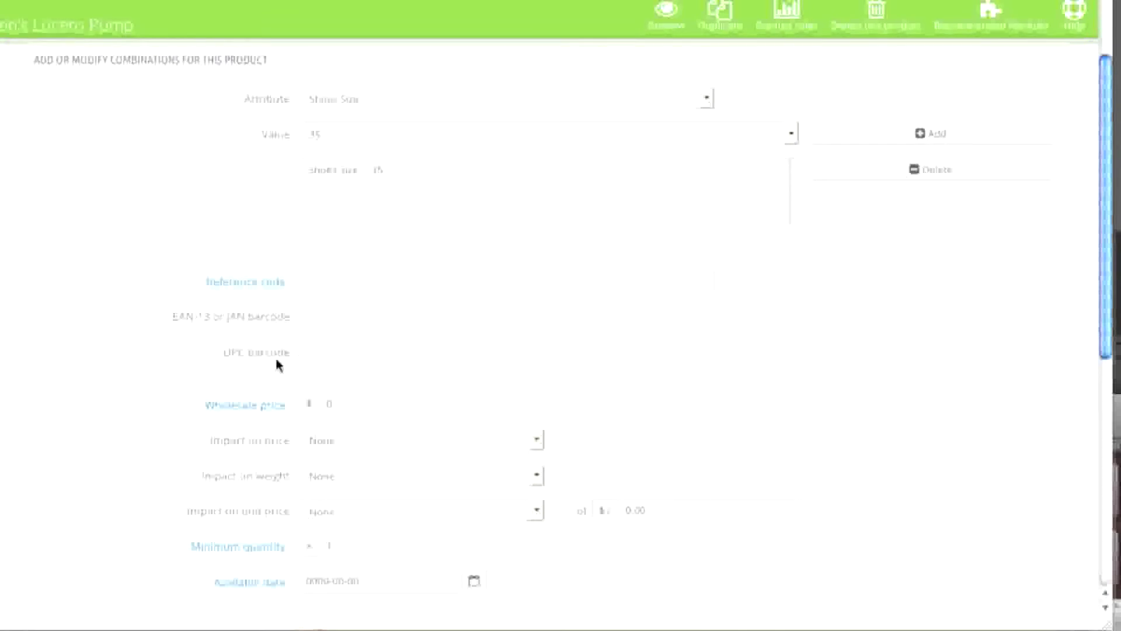
{"action": "scroll", "coordinate": [292, 364], "scroll_direction": "down", "scroll_amount": 1}
{"action": "scroll", "coordinate": [295, 365], "scroll_direction": "down", "scroll_amount": 1}
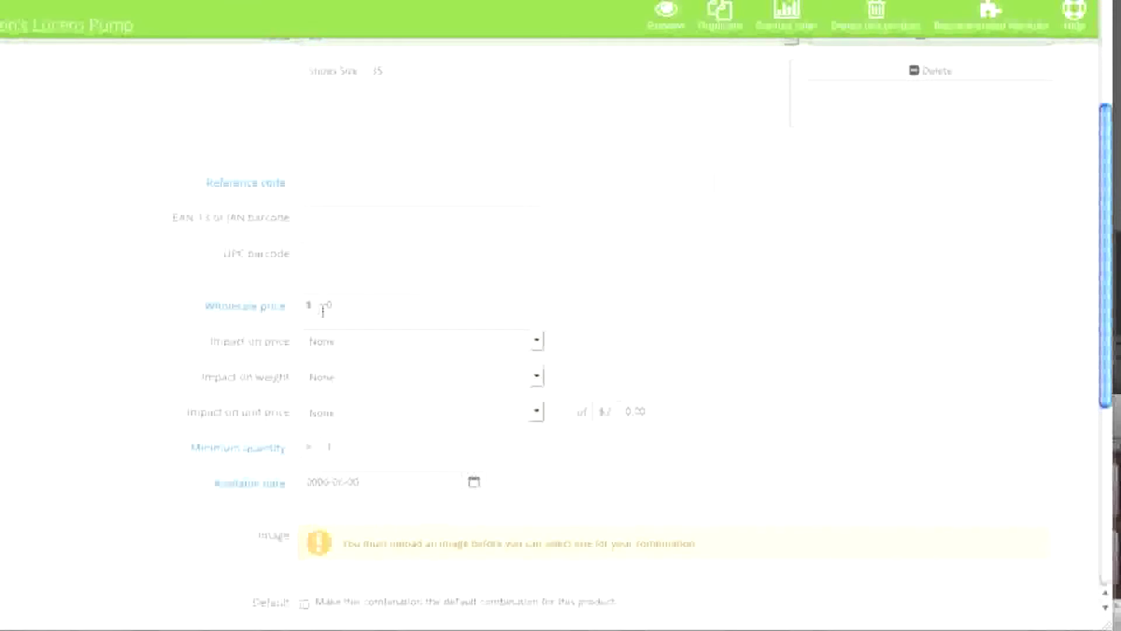
{"action": "scroll", "coordinate": [323, 311], "scroll_direction": "down", "scroll_amount": 1}
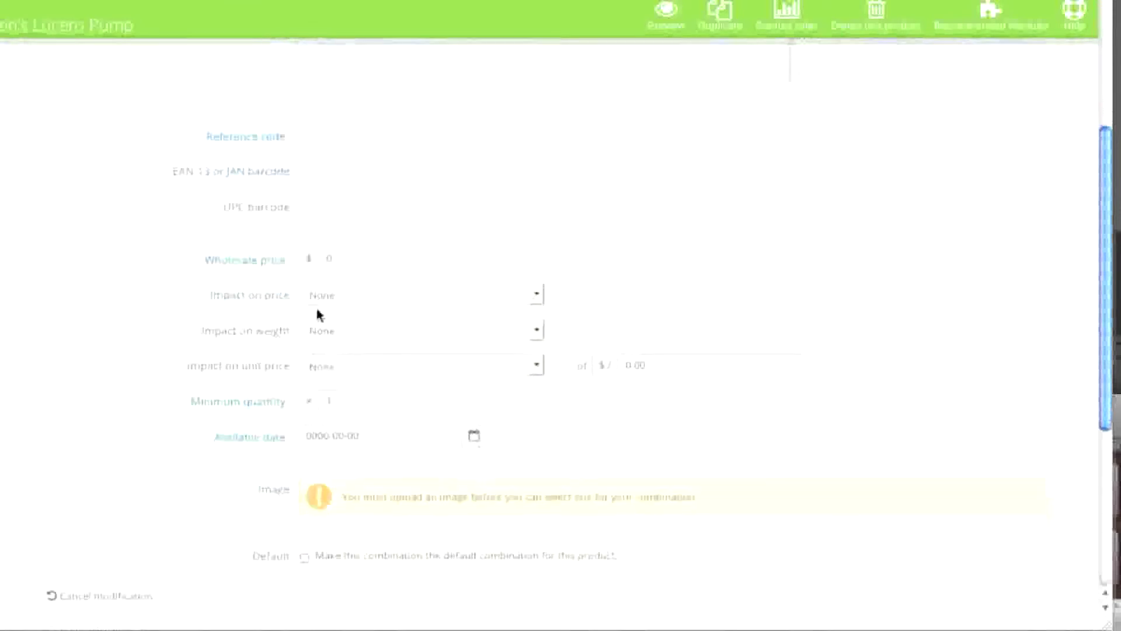
{"action": "left_click", "coordinate": [356, 299]}
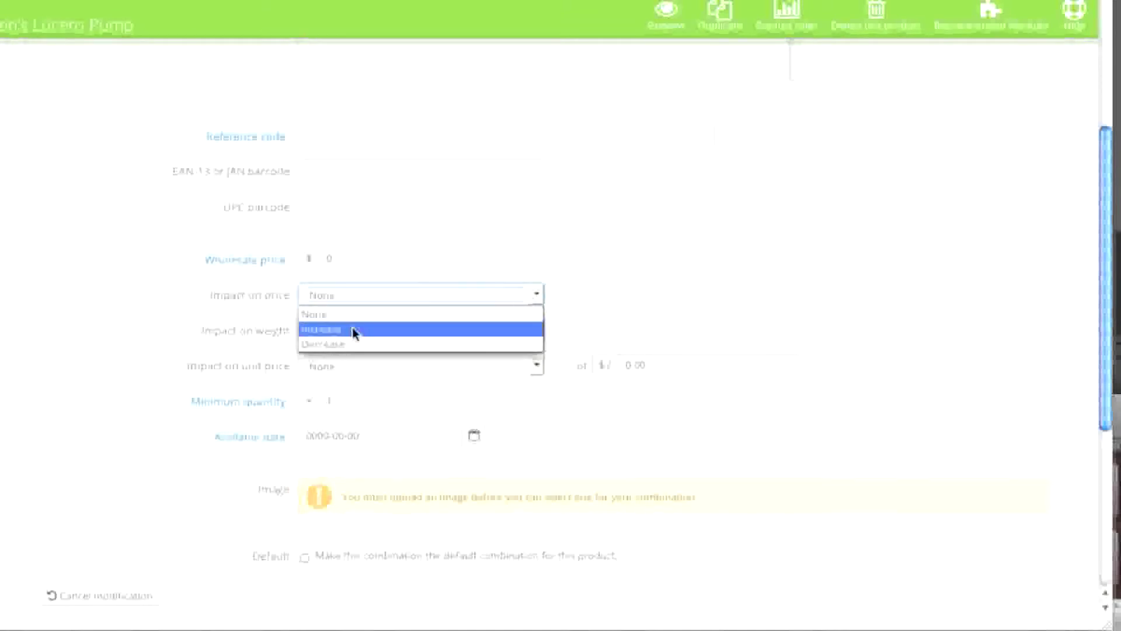
{"action": "left_click", "coordinate": [352, 329]}
{"action": "left_click", "coordinate": [366, 297]}
{"action": "left_click", "coordinate": [365, 343]}
{"action": "left_click", "coordinate": [370, 298]}
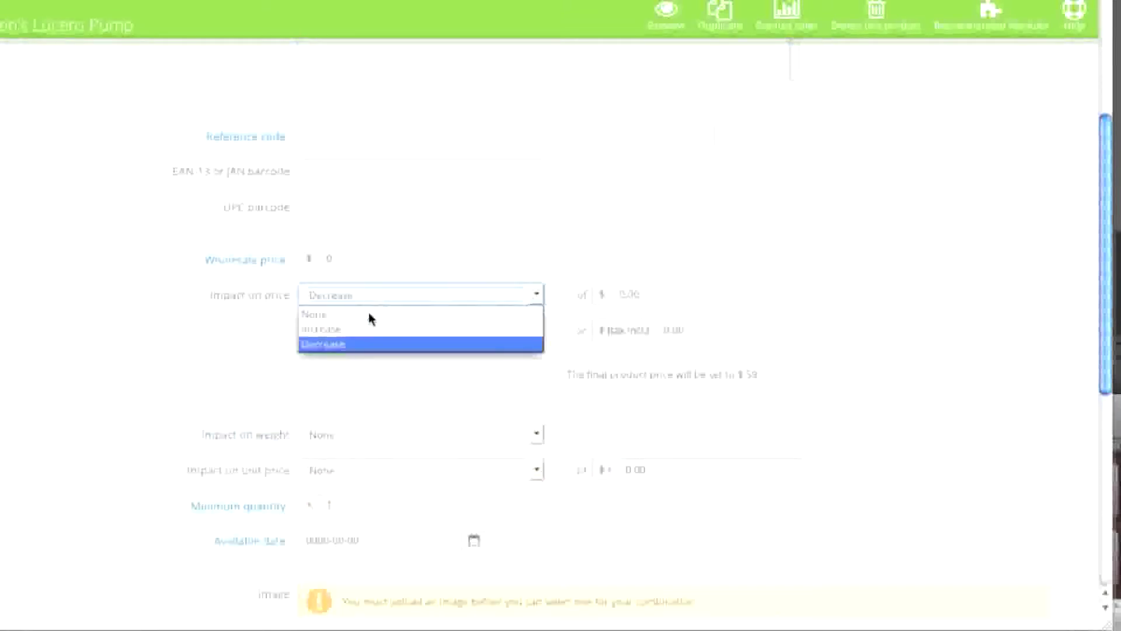
{"action": "left_click", "coordinate": [362, 330]}
{"action": "left_click", "coordinate": [623, 296]}
{"action": "type", "text": "1"}
{"action": "left_click", "coordinate": [523, 346]}
{"action": "scroll", "coordinate": [522, 345], "scroll_direction": "up", "scroll_amount": 3}
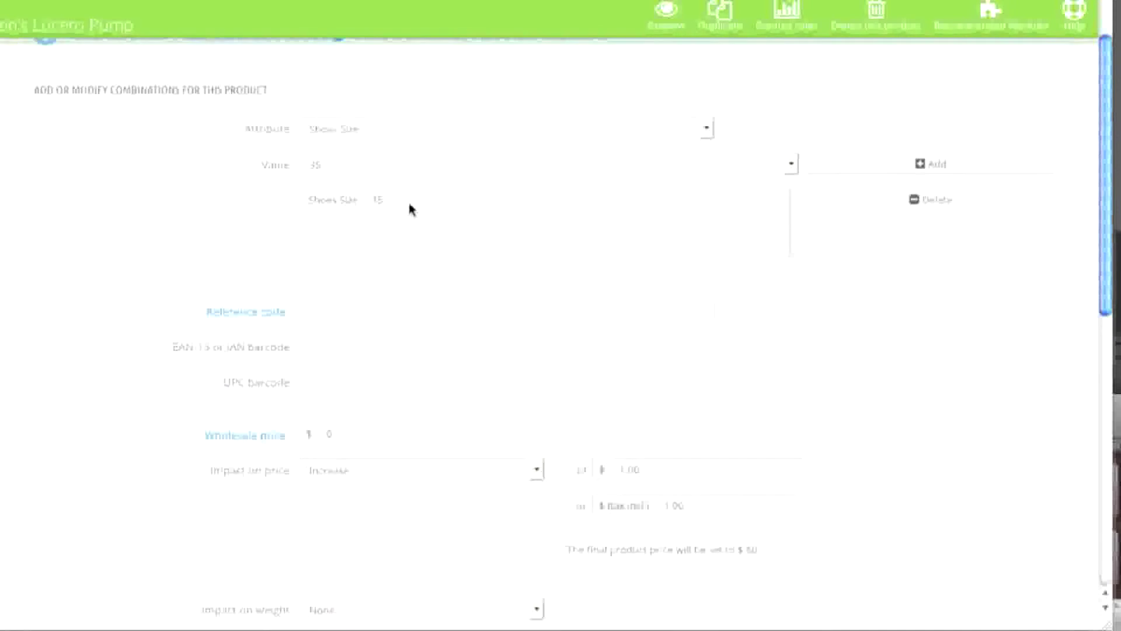
{"action": "scroll", "coordinate": [517, 340], "scroll_direction": "down", "scroll_amount": 1}
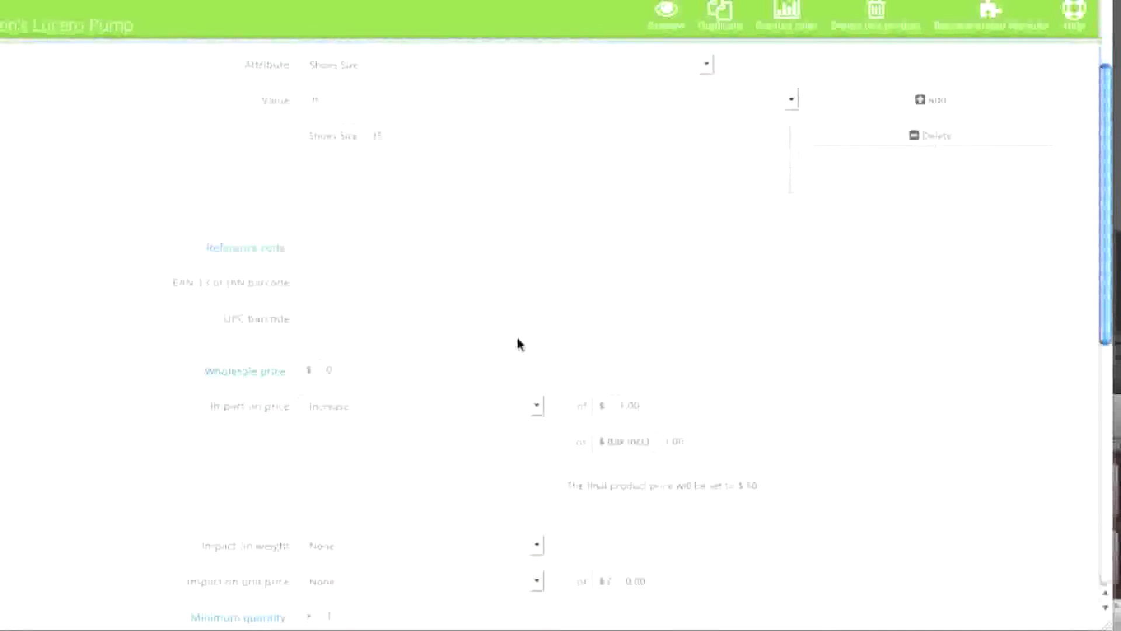
Review the Shoes Size 35 combination's weight impact choices, try Increase for its unit price impact, and return it to None
{"action": "scroll", "coordinate": [518, 343], "scroll_direction": "down", "scroll_amount": 1}
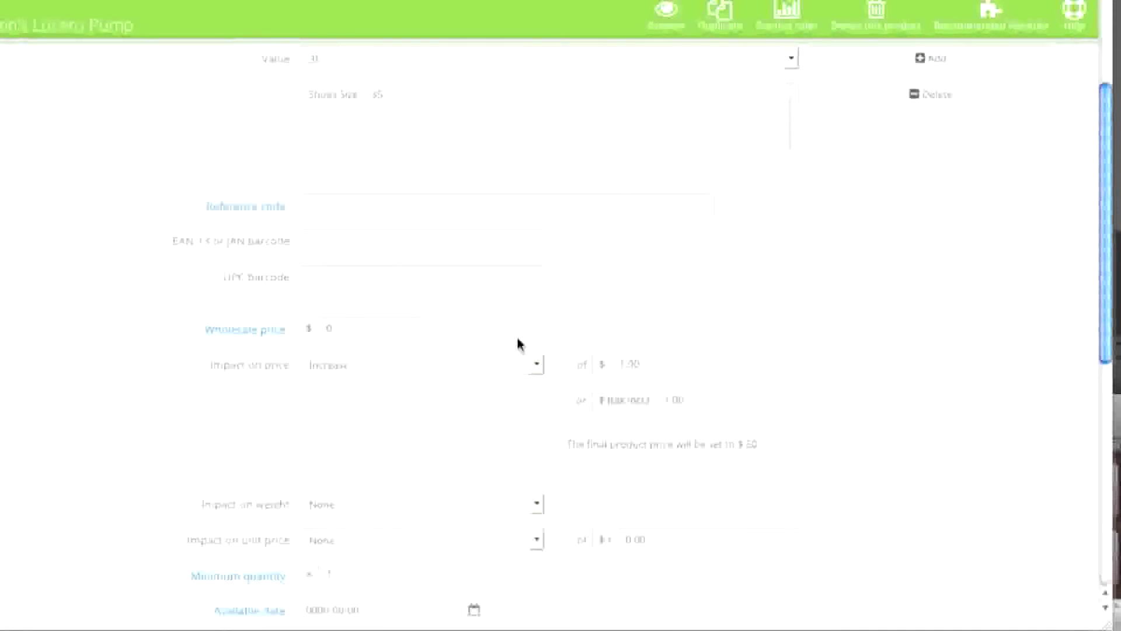
{"action": "scroll", "coordinate": [520, 345], "scroll_direction": "down", "scroll_amount": 1}
{"action": "scroll", "coordinate": [519, 345], "scroll_direction": "down", "scroll_amount": 2}
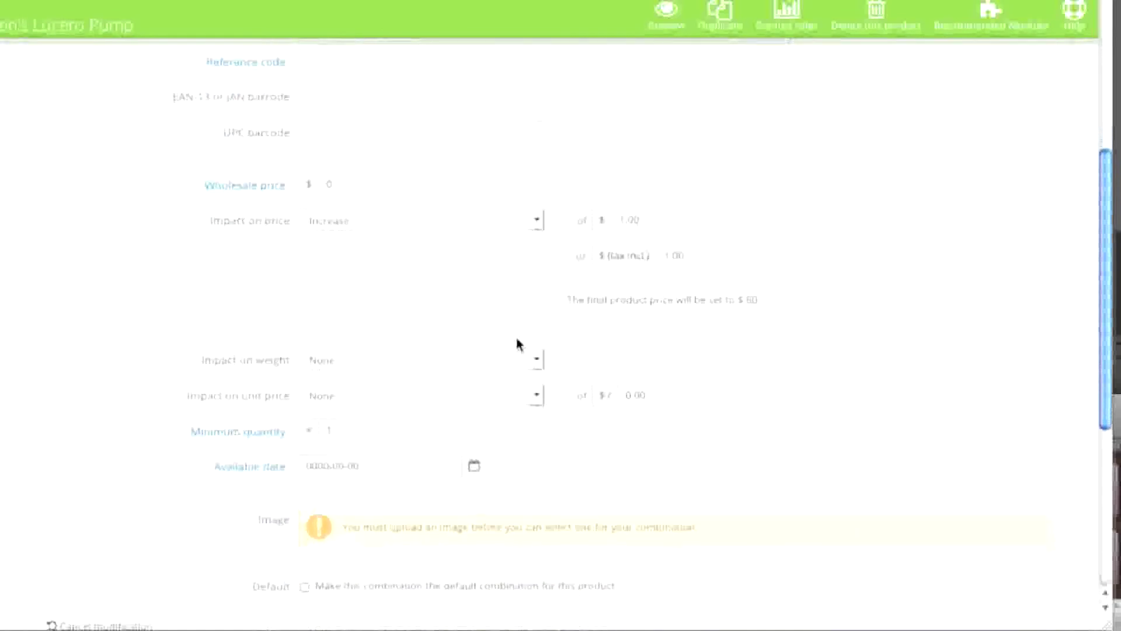
{"action": "left_click", "coordinate": [350, 365]}
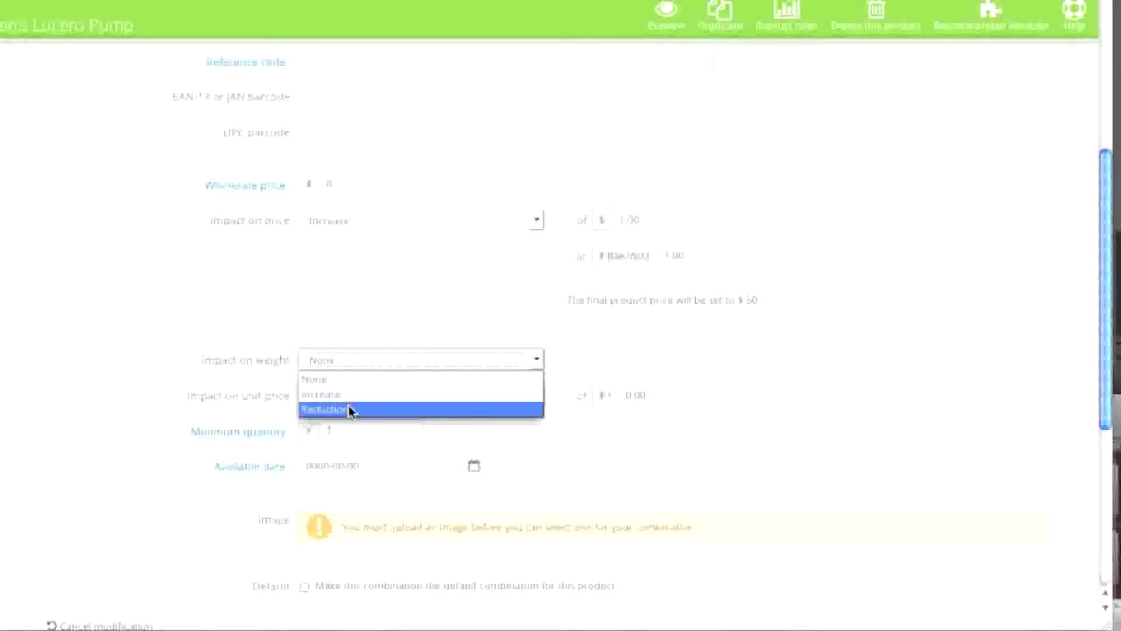
{"action": "left_click", "coordinate": [377, 343]}
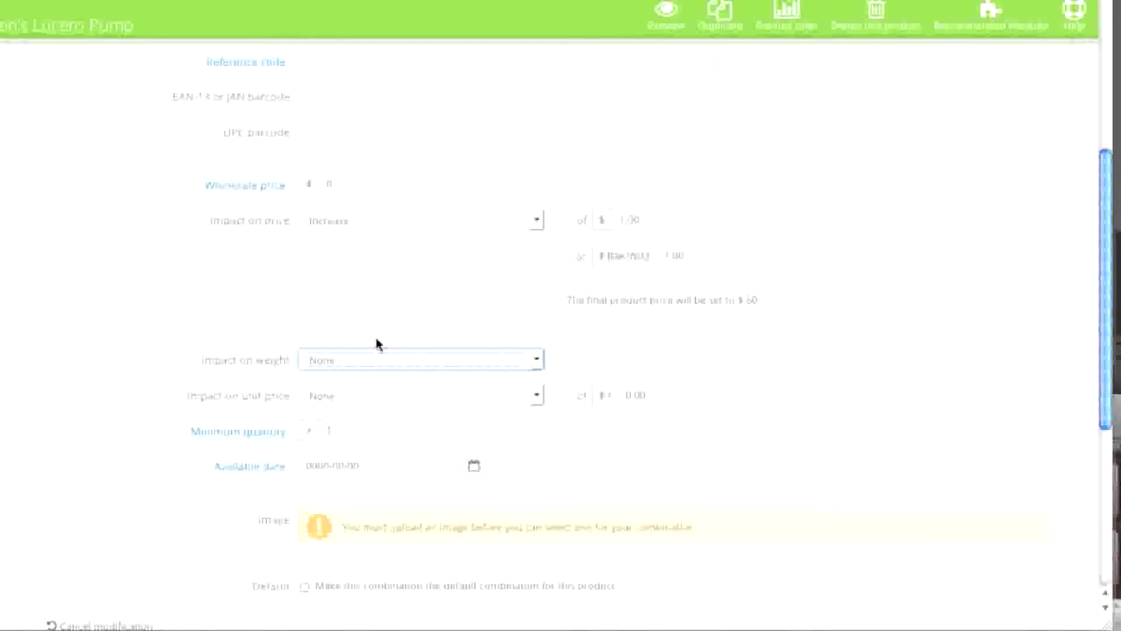
{"action": "left_click", "coordinate": [362, 399]}
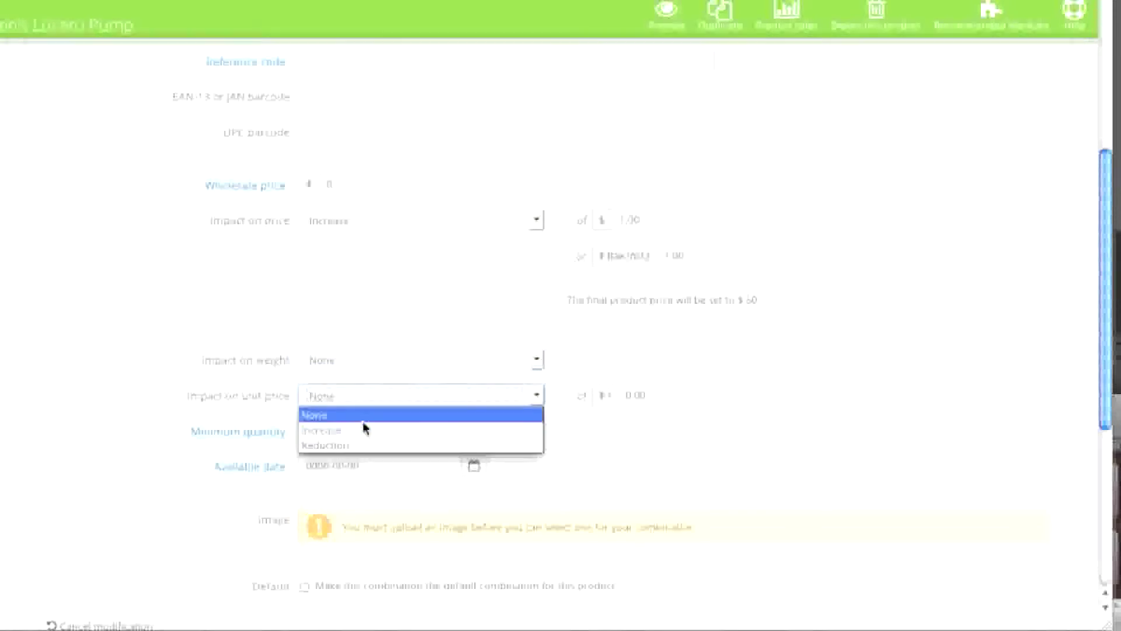
{"action": "left_click", "coordinate": [365, 428]}
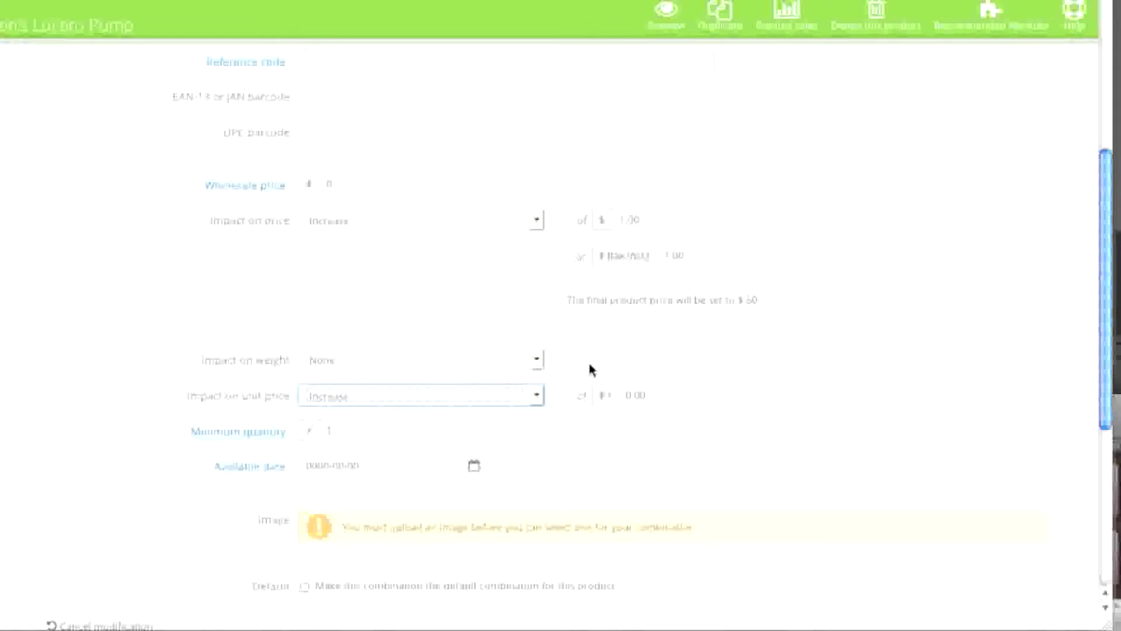
{"action": "left_click", "coordinate": [526, 399]}
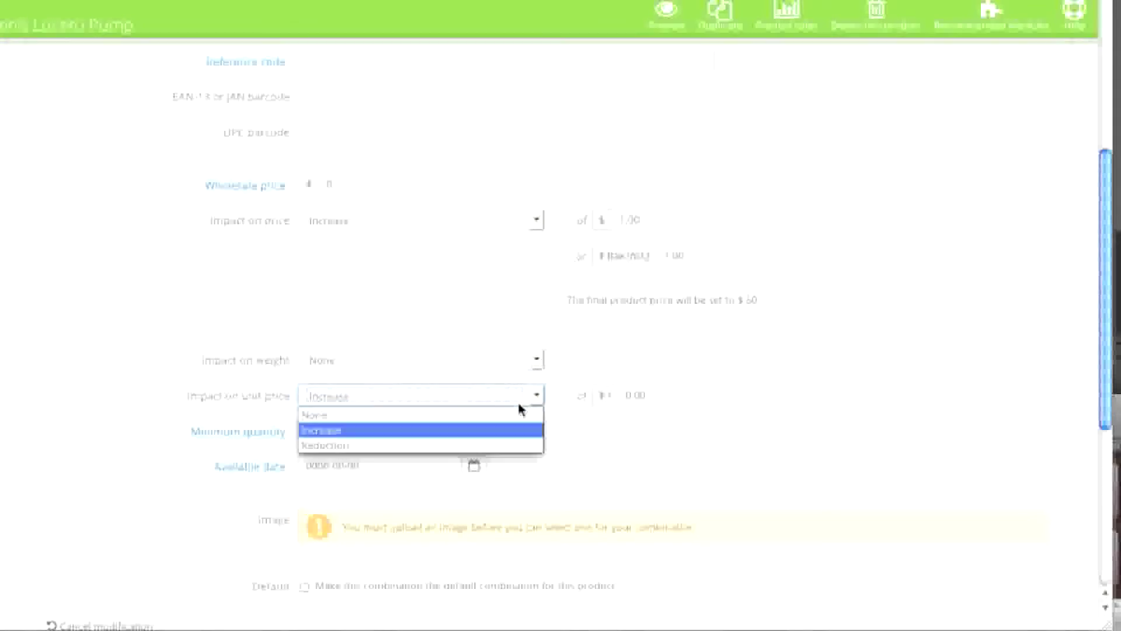
{"action": "left_click", "coordinate": [506, 415]}
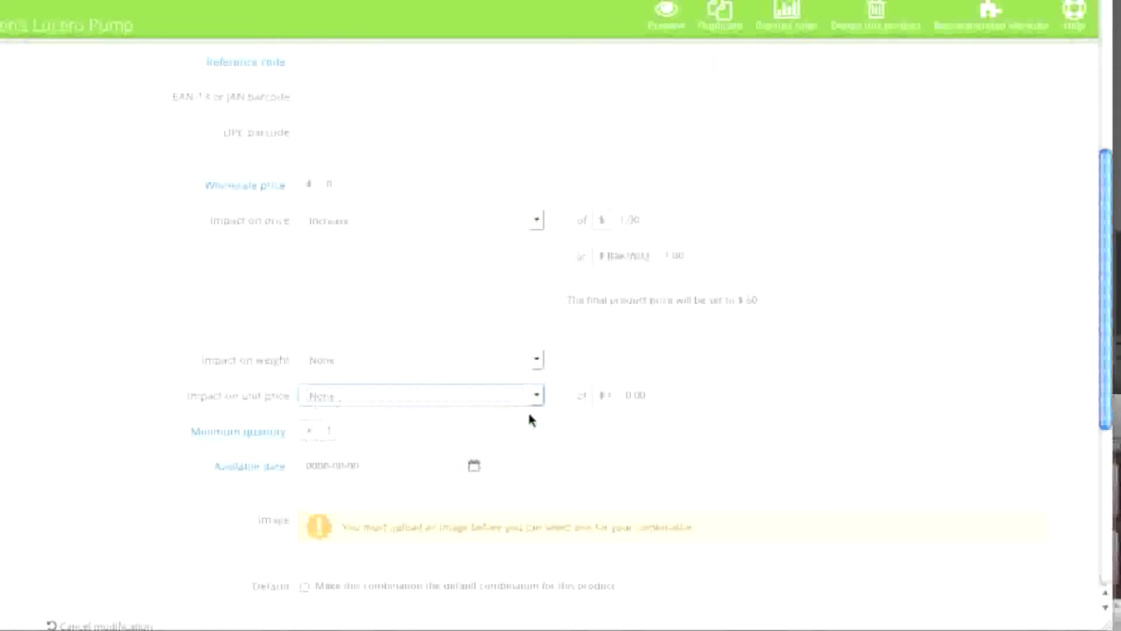
Save the Shoes Size 35 combination, staying on the page
{"action": "scroll", "coordinate": [549, 430], "scroll_direction": "down", "scroll_amount": 2}
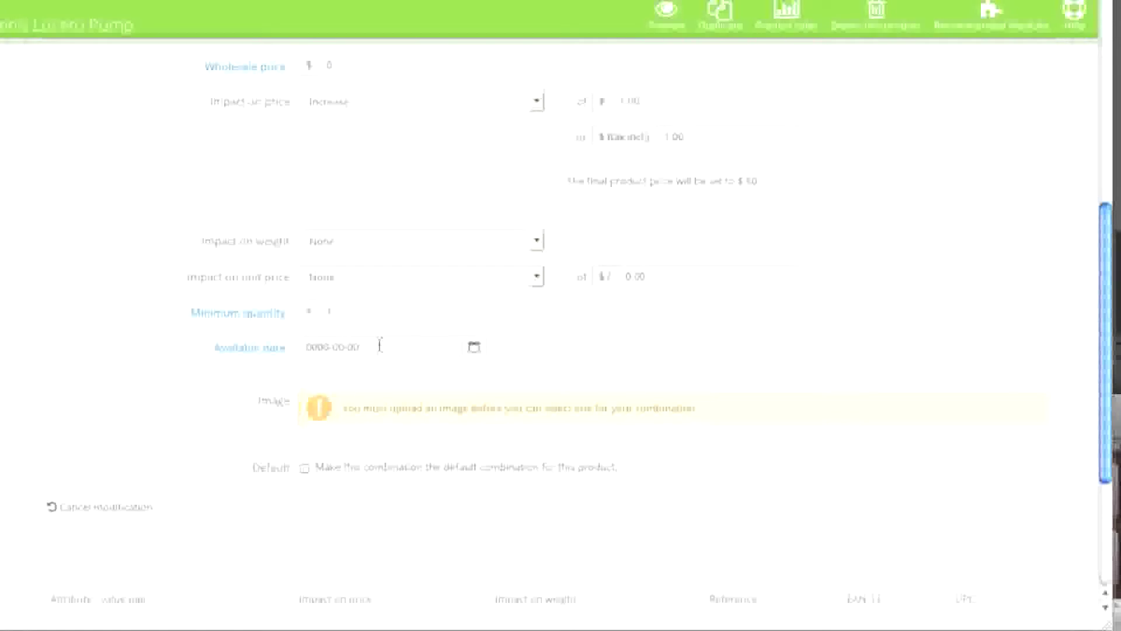
{"action": "scroll", "coordinate": [380, 345], "scroll_direction": "down", "scroll_amount": 2}
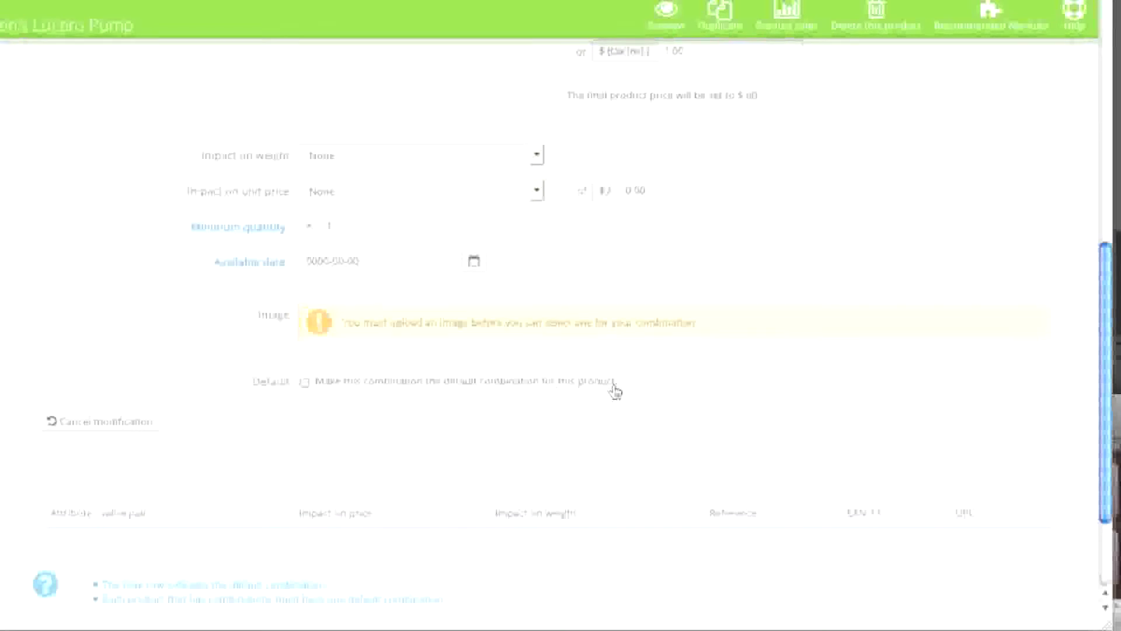
{"action": "scroll", "coordinate": [614, 390], "scroll_direction": "down", "scroll_amount": 2}
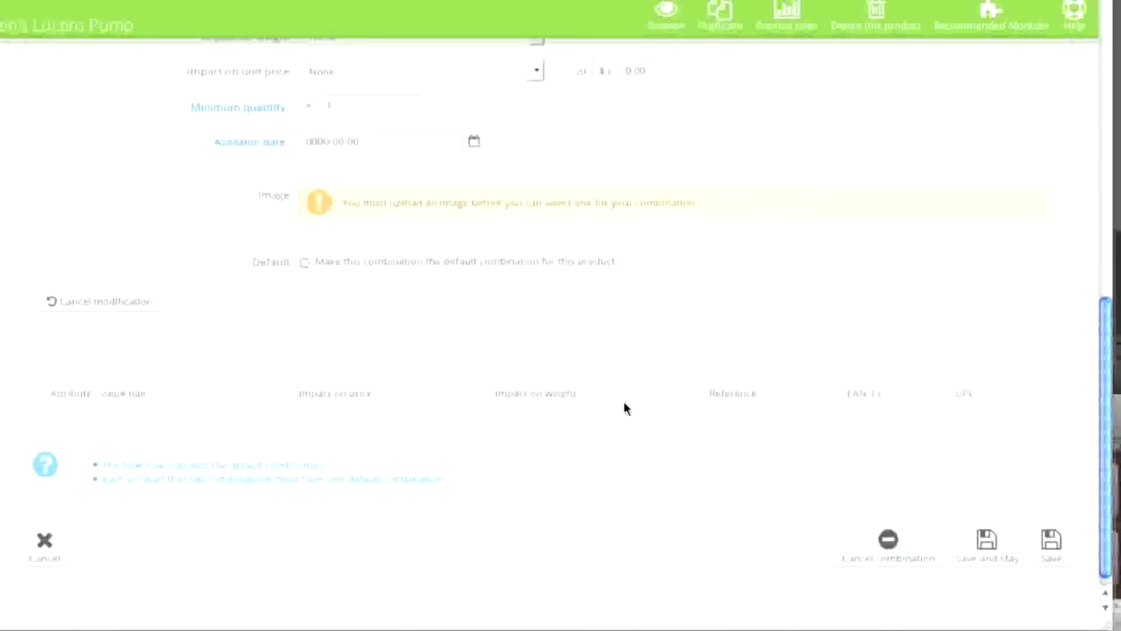
{"action": "left_click", "coordinate": [983, 542]}
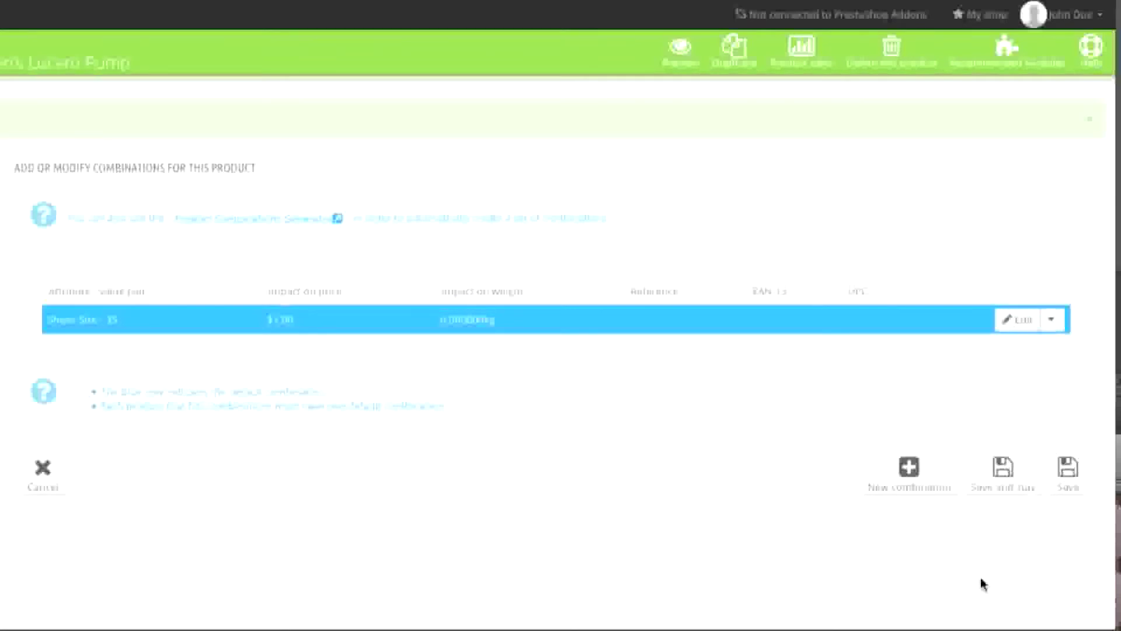
Start another combination for the product and add the attribute Shoes Size with the value 36
{"action": "left_click", "coordinate": [901, 467]}
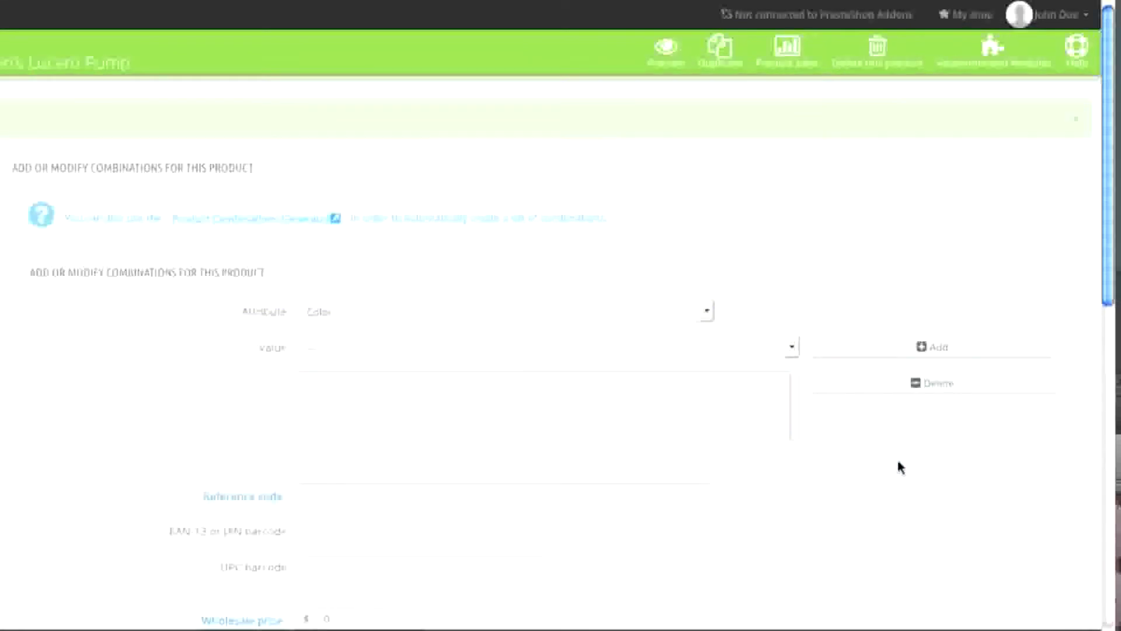
{"action": "left_click", "coordinate": [572, 313]}
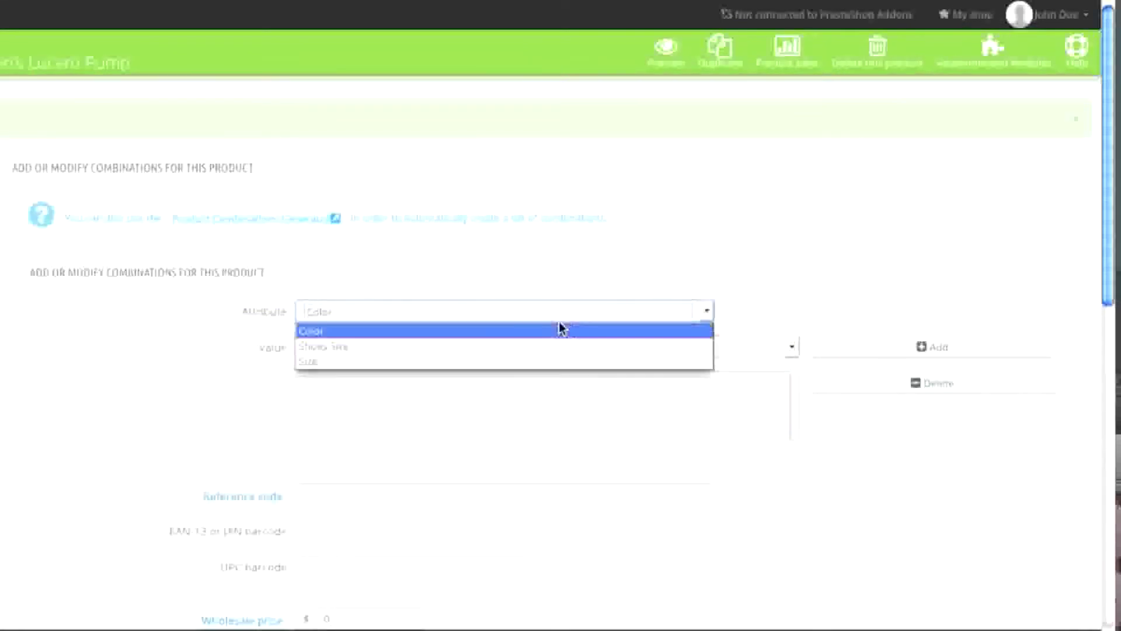
{"action": "left_click", "coordinate": [524, 347]}
{"action": "left_click", "coordinate": [712, 354]}
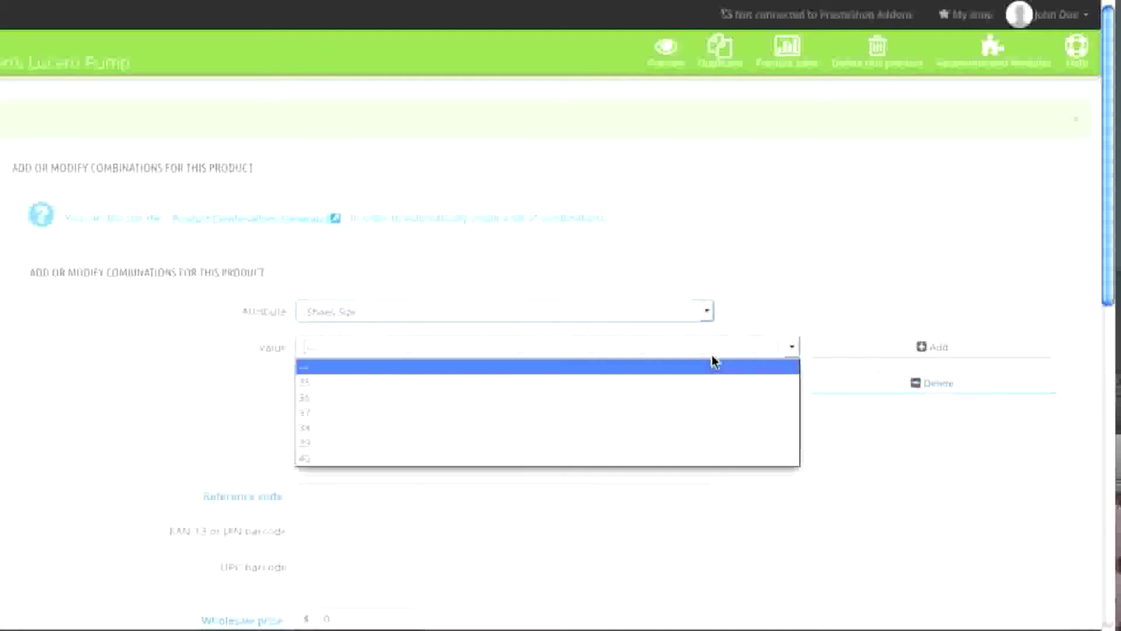
{"action": "left_click", "coordinate": [603, 396]}
{"action": "left_click", "coordinate": [832, 355]}
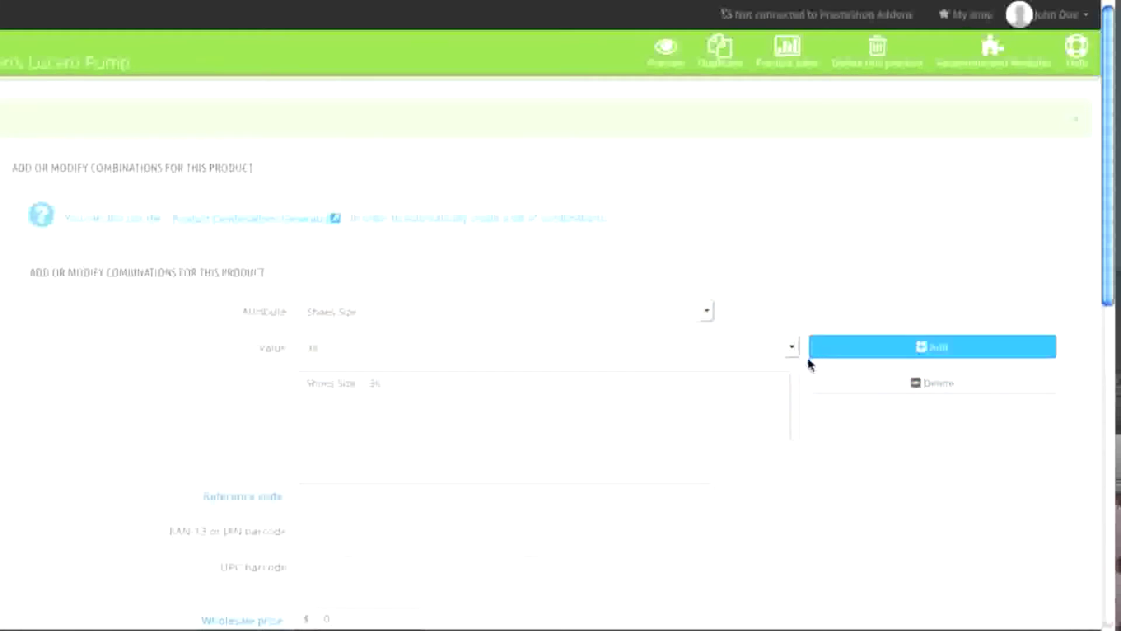
Make the Shoes Size 36 combination the product's default and save it, staying on the page
{"action": "scroll", "coordinate": [303, 438], "scroll_direction": "down", "scroll_amount": 8}
{"action": "left_click", "coordinate": [302, 438]}
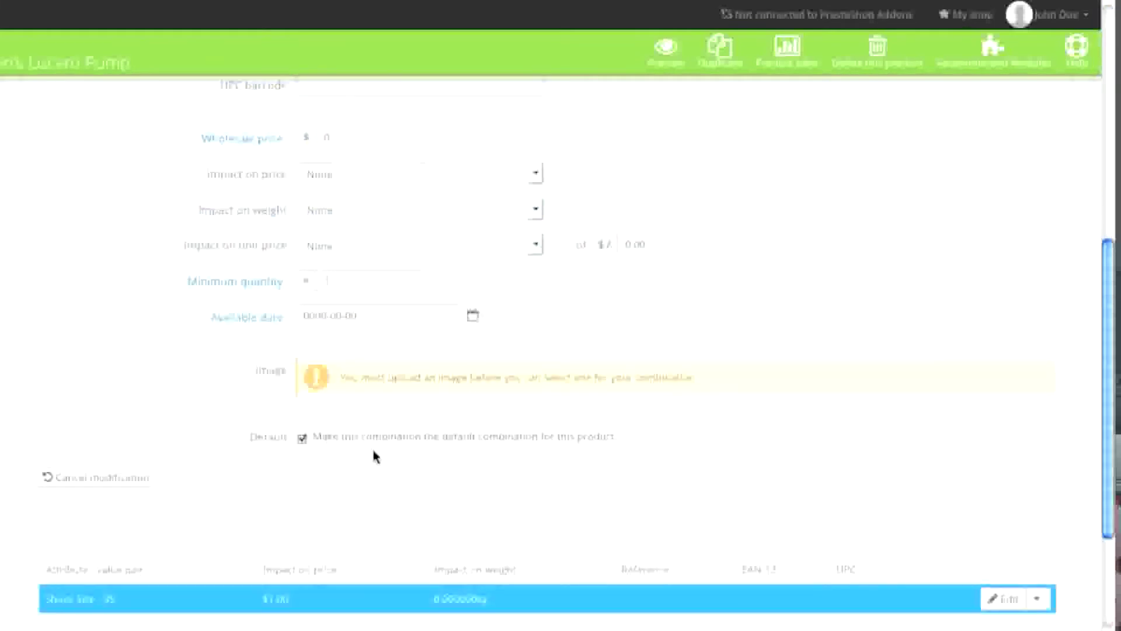
{"action": "scroll", "coordinate": [390, 456], "scroll_direction": "down", "scroll_amount": 3}
{"action": "left_click", "coordinate": [993, 575]}
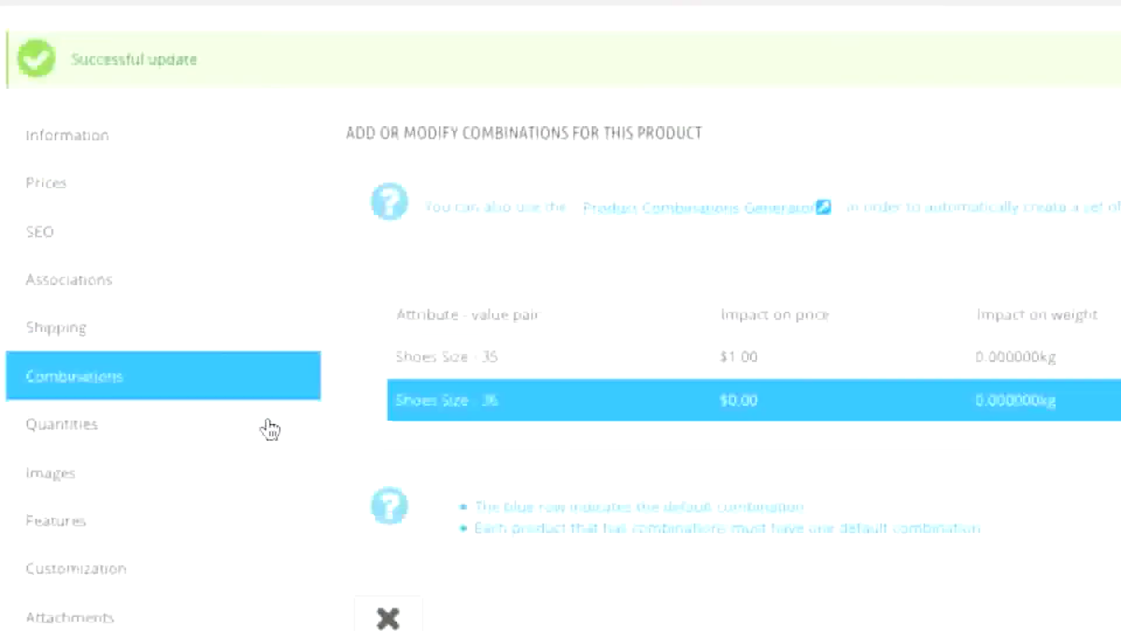
Set the product's available quantities to 12 for Shoes Size 35 and 2 for Shoes Size 36
{"action": "left_click", "coordinate": [270, 426]}
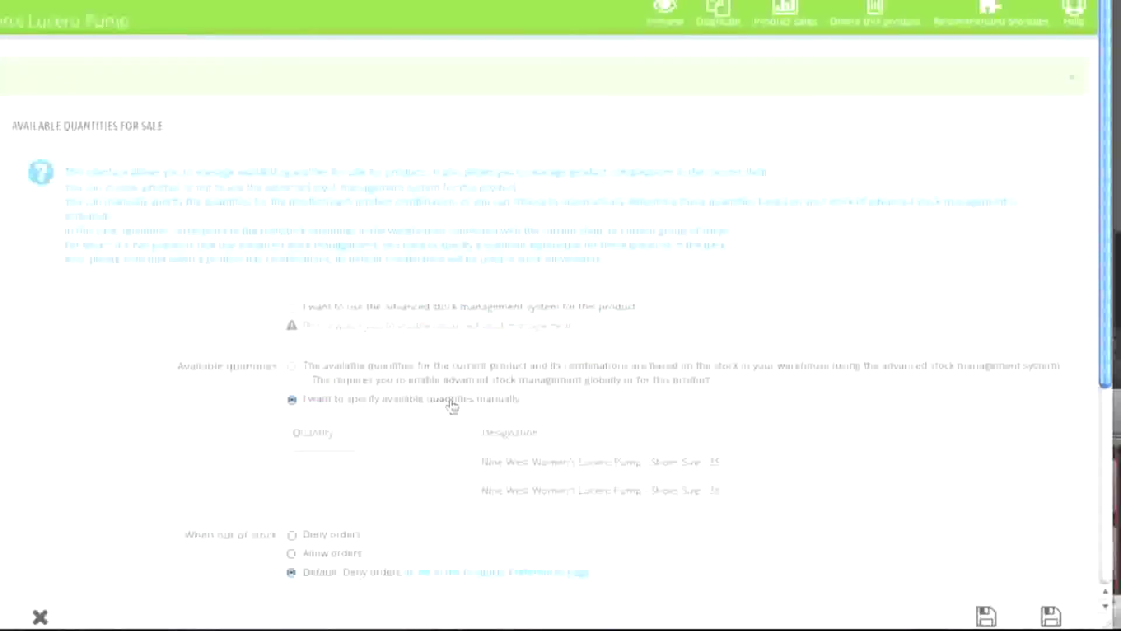
{"action": "left_click", "coordinate": [345, 456]}
{"action": "type", "text": "12"}
{"action": "left_click", "coordinate": [319, 498]}
{"action": "type", "text": "2"}
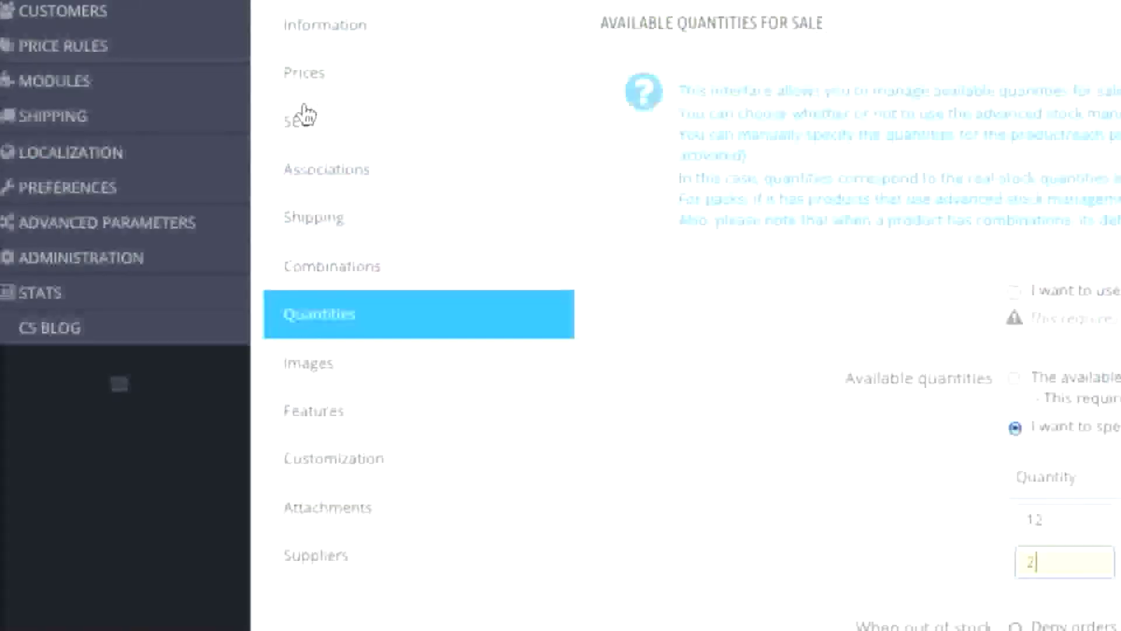
Open the store's product preferences in a separate browser tab and examine the Products Stock settings
{"action": "mouse_move", "coordinate": [181, 188]}
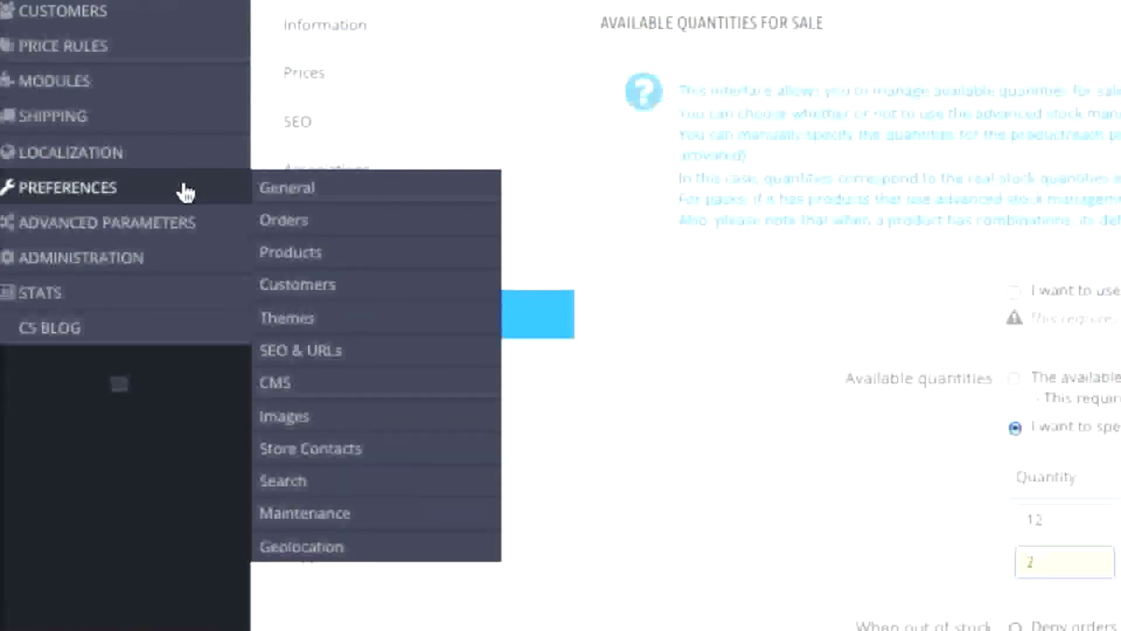
{"action": "right_click", "coordinate": [292, 252]}
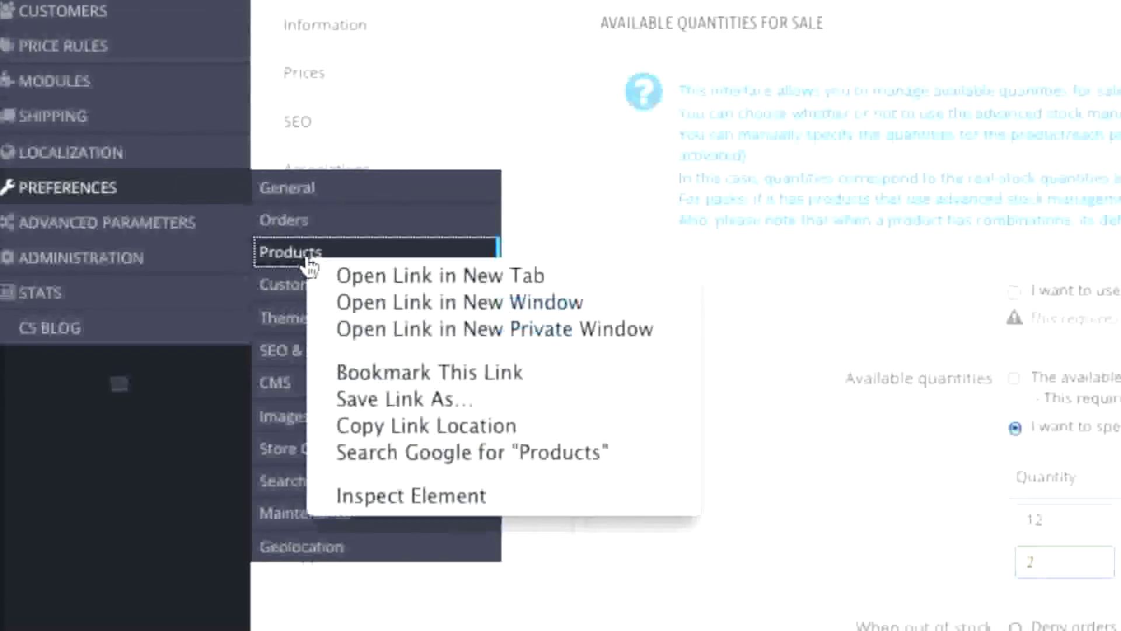
{"action": "left_click", "coordinate": [362, 276]}
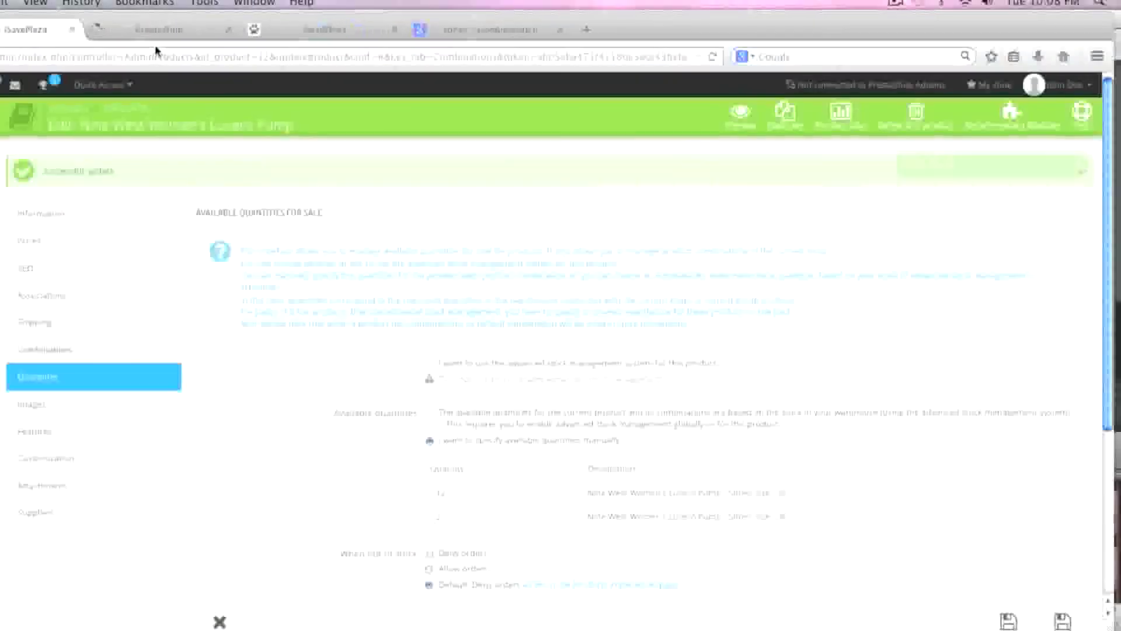
{"action": "left_click", "coordinate": [148, 29]}
{"action": "scroll", "coordinate": [150, 345], "scroll_direction": "down", "scroll_amount": 10}
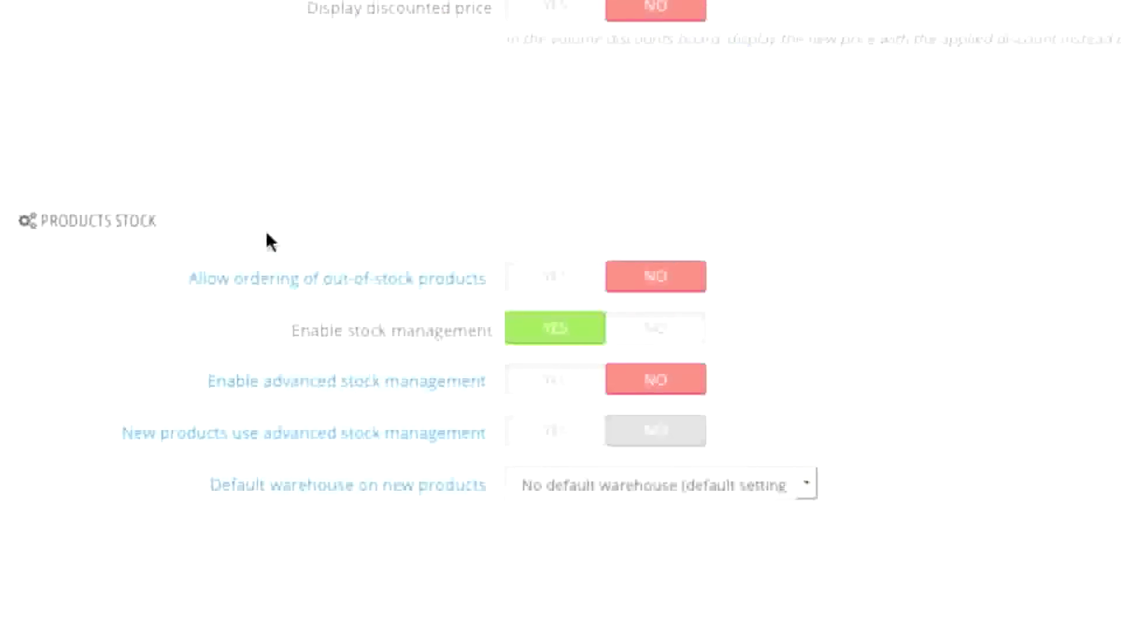
{"action": "mouse_move", "coordinate": [387, 400]}
{"action": "mouse_move", "coordinate": [321, 283]}
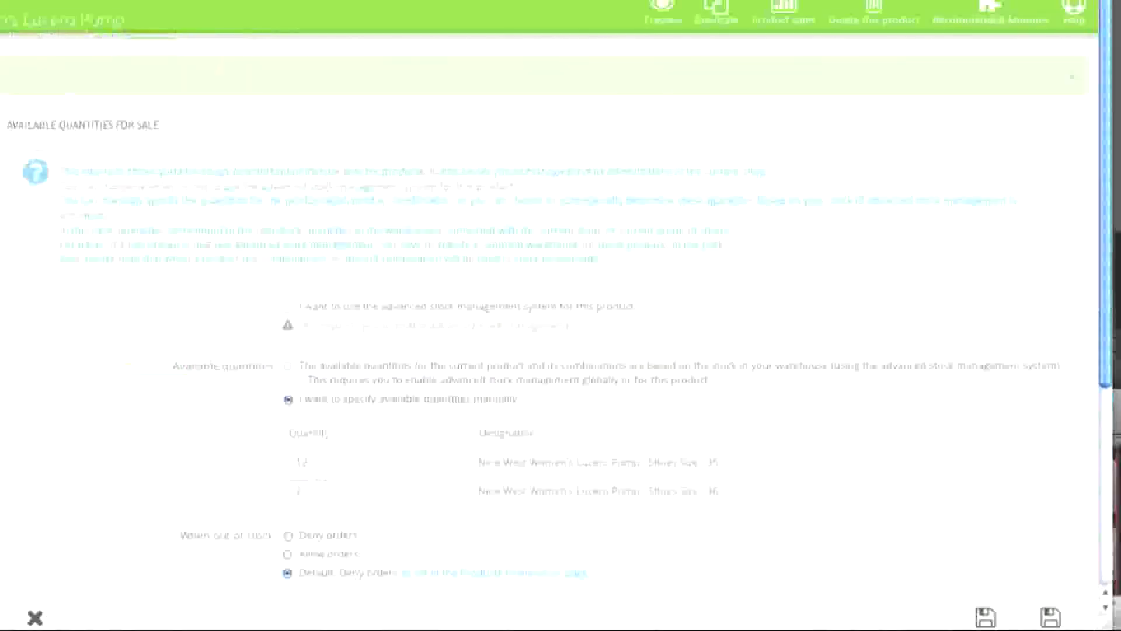
Return to the product's quantities, check the out-of-stock behaviour, and save the quantities, staying on the page
{"action": "scroll", "coordinate": [218, 316], "scroll_direction": "down", "scroll_amount": 3}
{"action": "scroll", "coordinate": [218, 316], "scroll_direction": "down", "scroll_amount": 2}
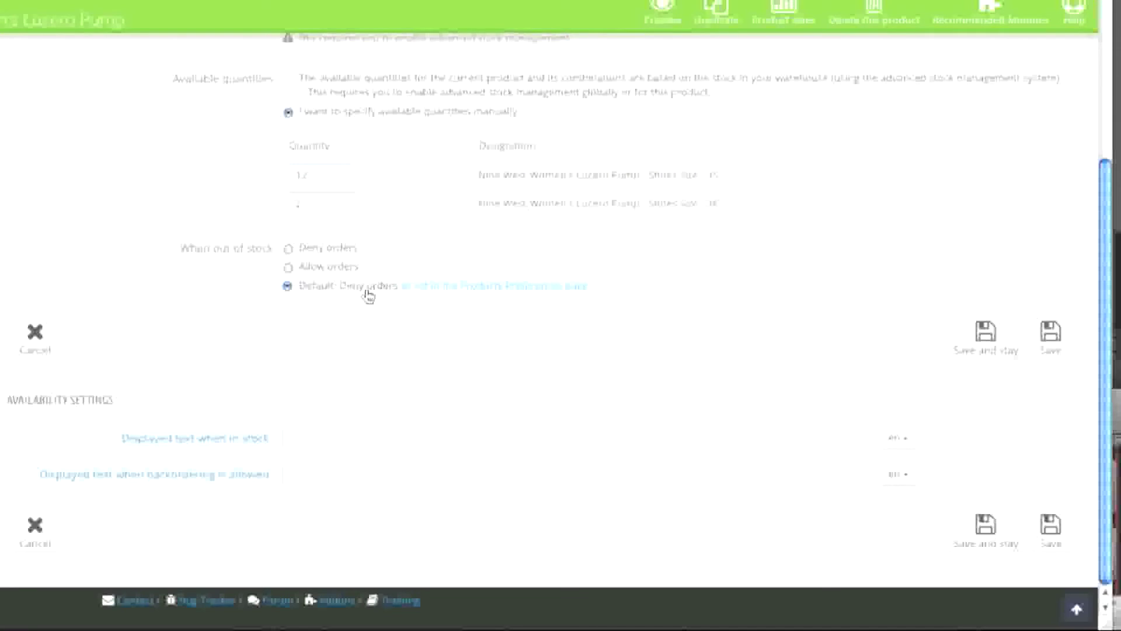
{"action": "left_click", "coordinate": [195, 45]}
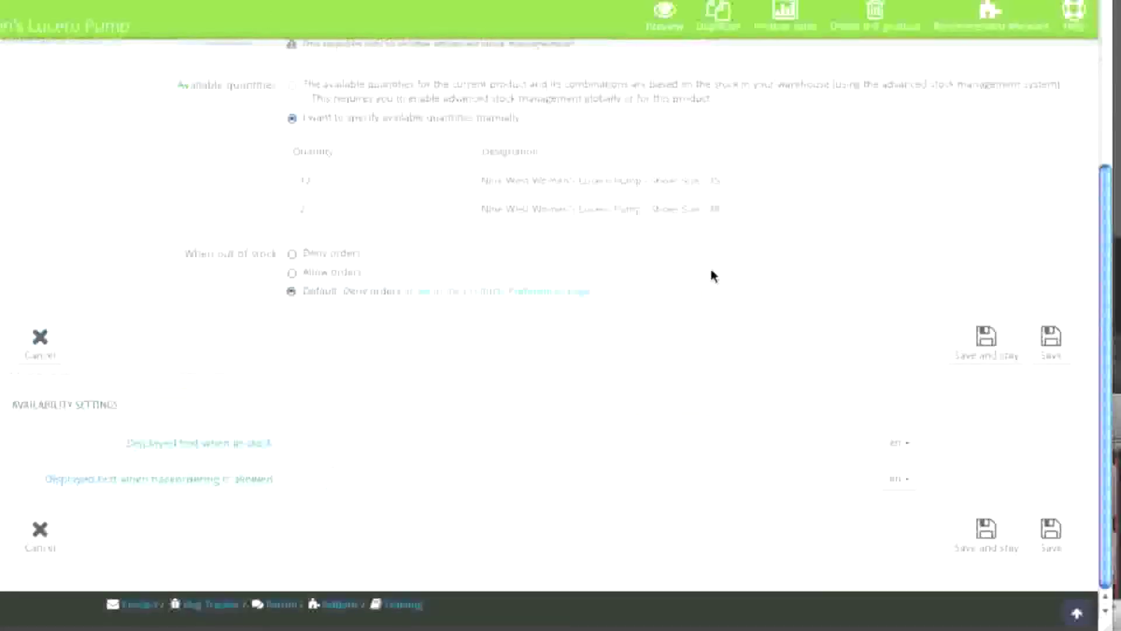
{"action": "left_click", "coordinate": [962, 341]}
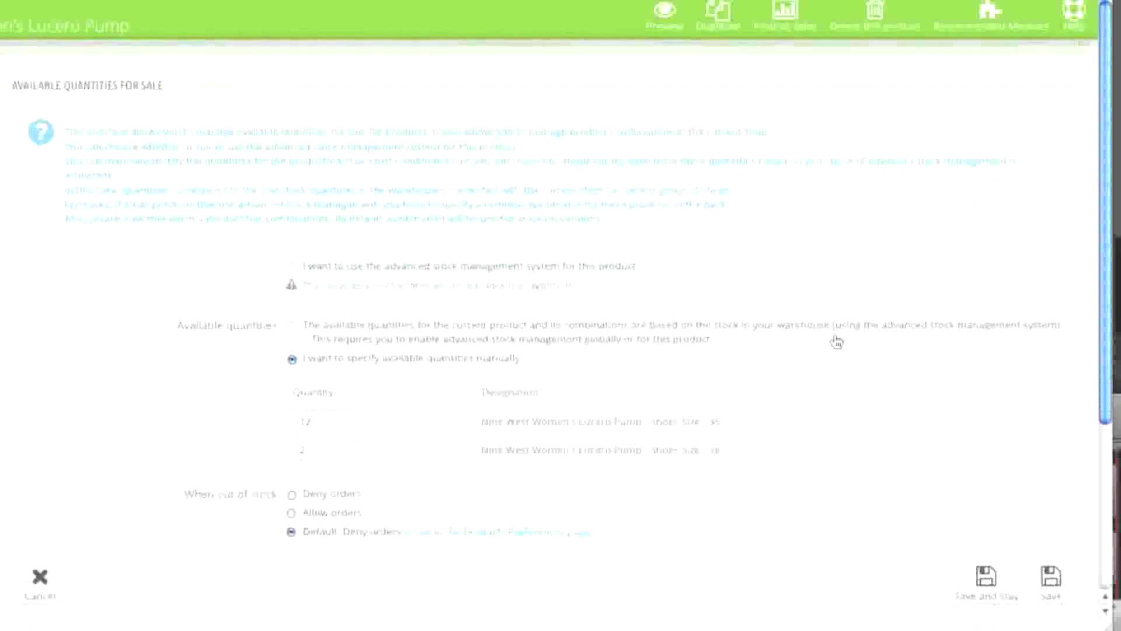
Check the language choices for the in-stock display text and save the availability settings, staying on the page
{"action": "scroll", "coordinate": [835, 338], "scroll_direction": "down", "scroll_amount": 4}
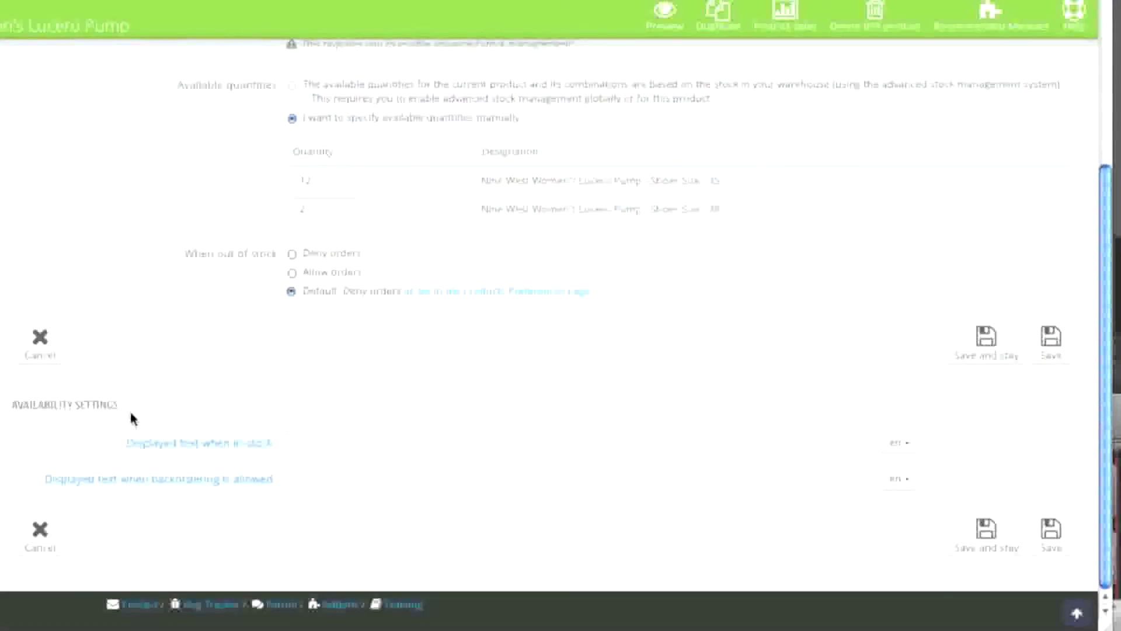
{"action": "mouse_move", "coordinate": [165, 452]}
{"action": "left_click", "coordinate": [899, 442]}
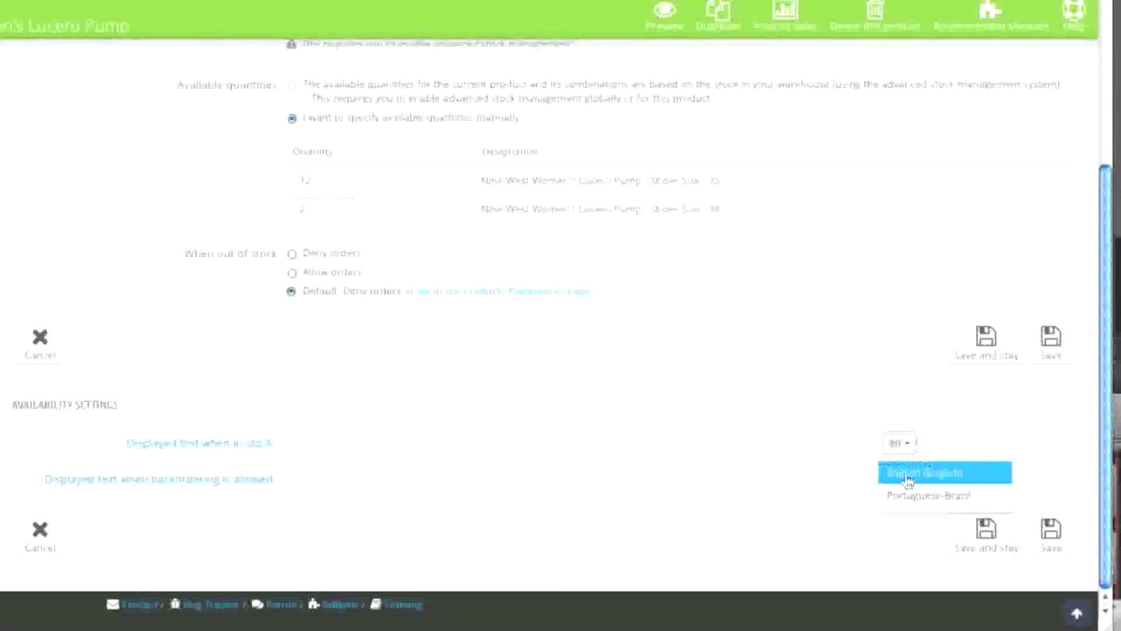
{"action": "left_click", "coordinate": [833, 412]}
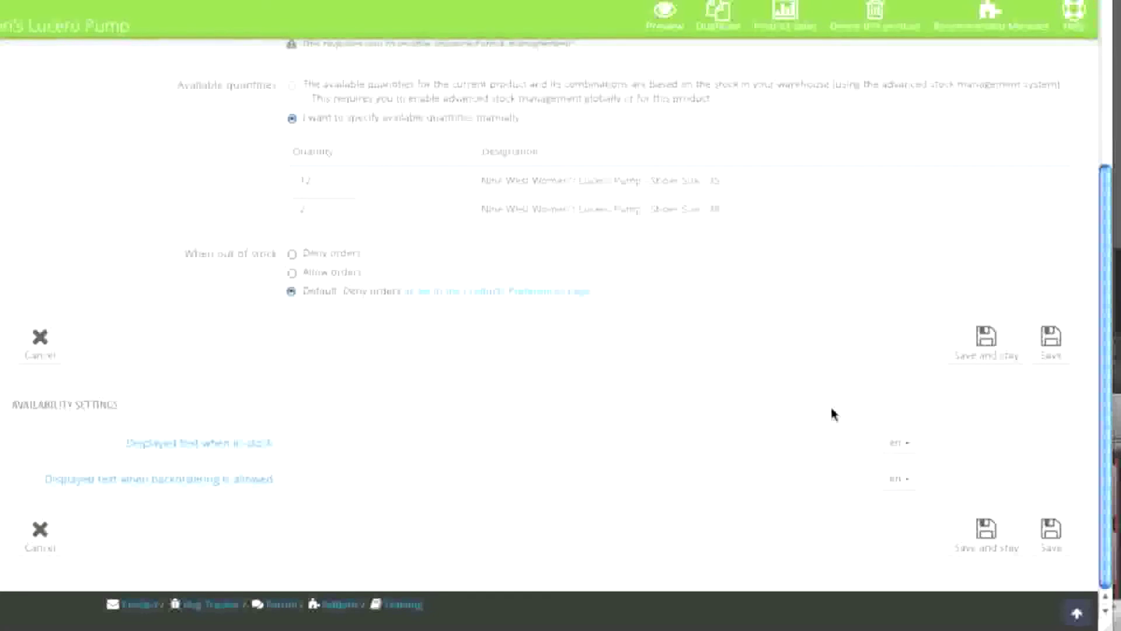
{"action": "left_click", "coordinate": [984, 539]}
Upload nine-west-women-s-lucero-pump.jpg from the products folder as a new image of the product
{"action": "left_click", "coordinate": [299, 123]}
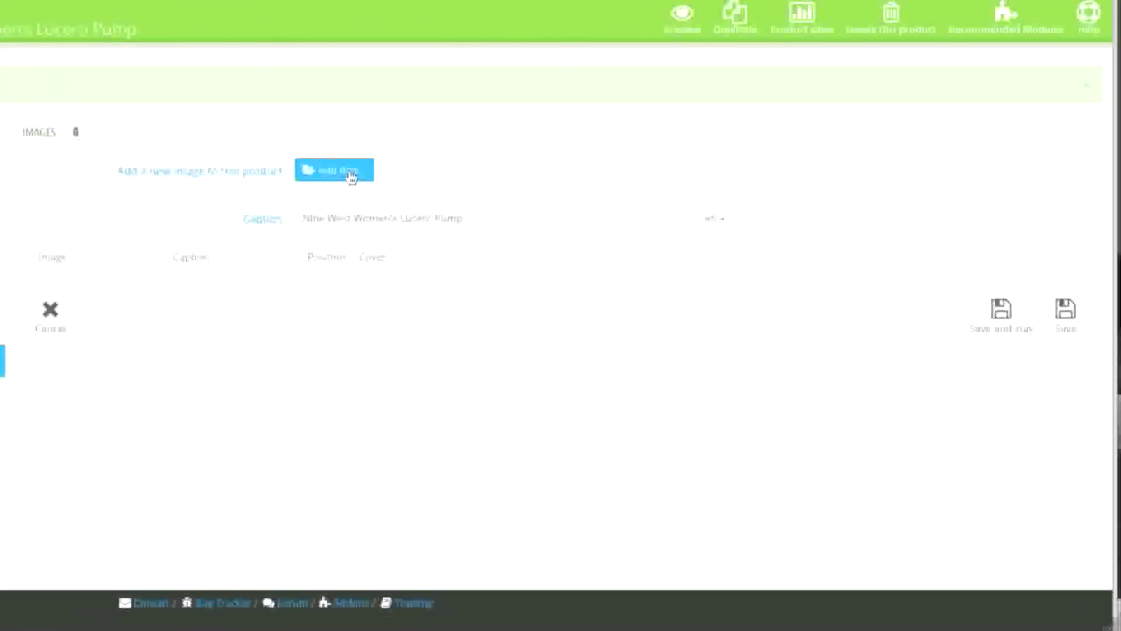
{"action": "left_click", "coordinate": [351, 175]}
{"action": "left_click", "coordinate": [400, 29]}
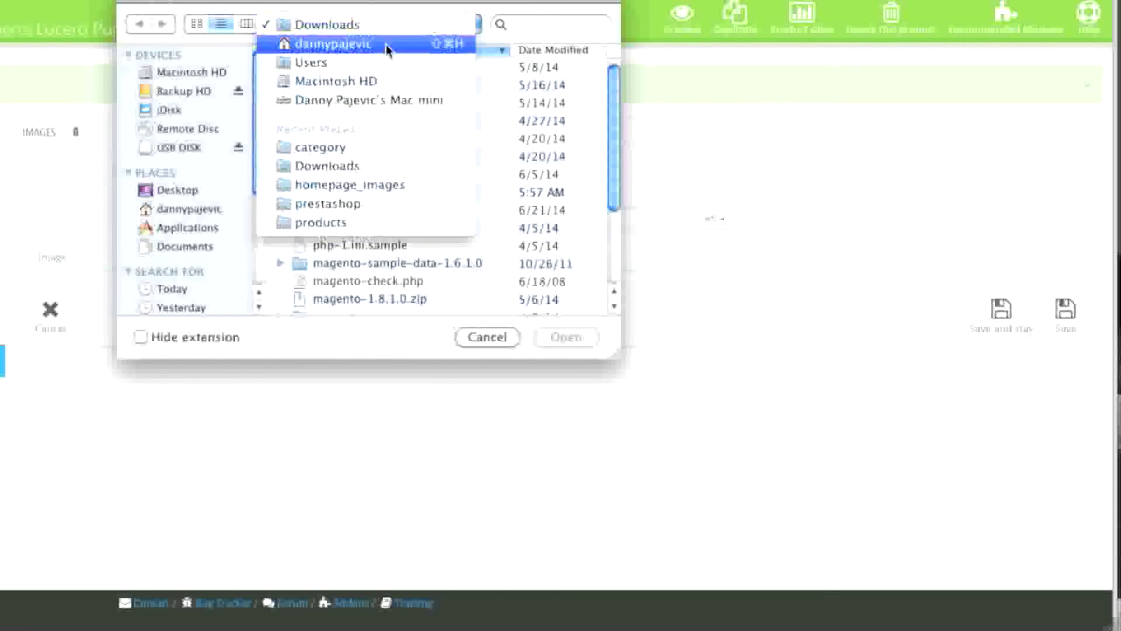
{"action": "key", "text": "Escape"}
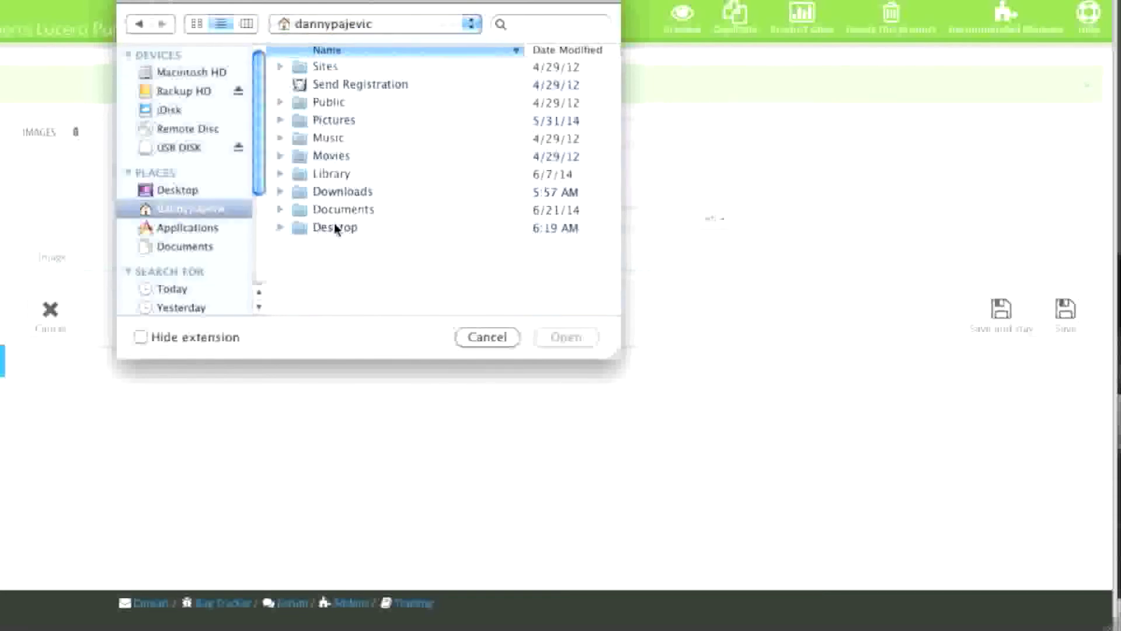
{"action": "double_click", "coordinate": [335, 227]}
{"action": "double_click", "coordinate": [381, 154]}
{"action": "double_click", "coordinate": [342, 75]}
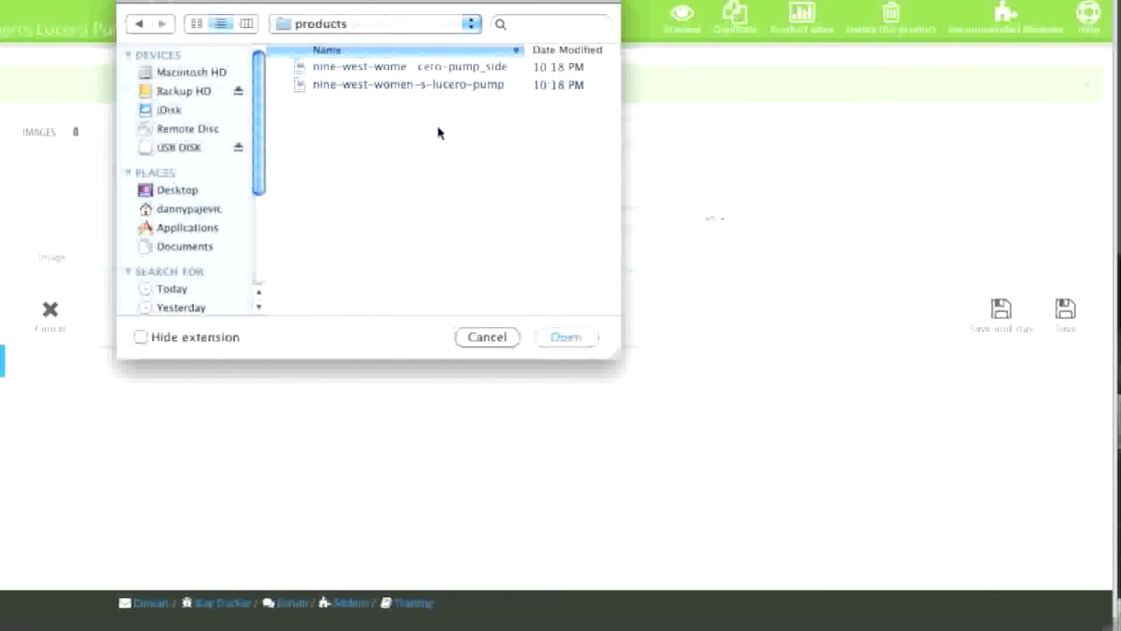
{"action": "double_click", "coordinate": [416, 85]}
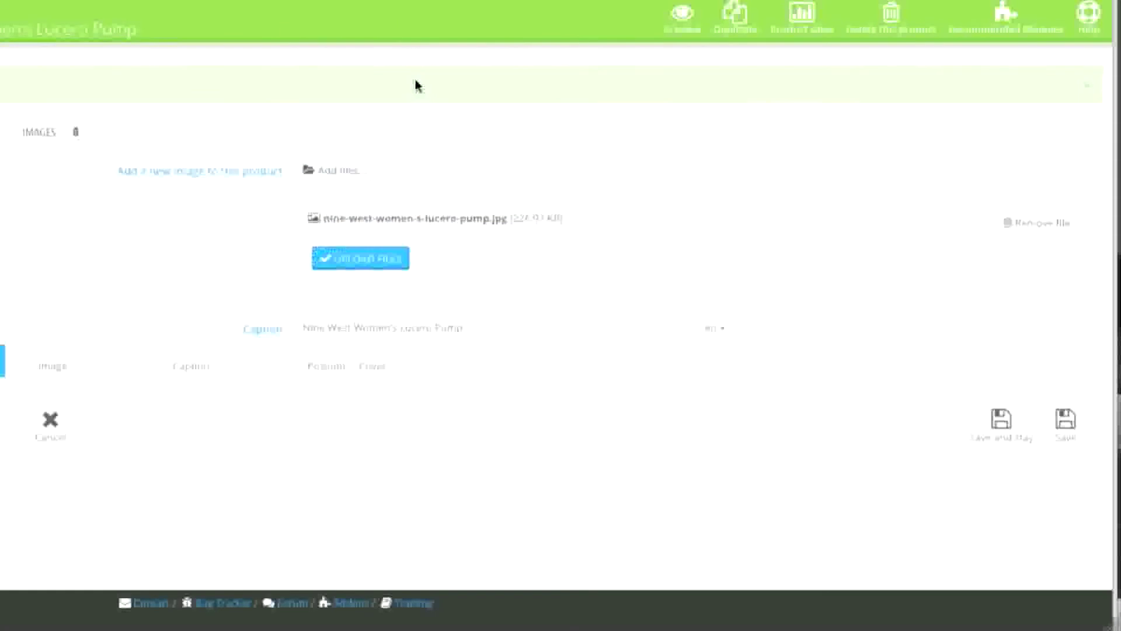
{"action": "left_click", "coordinate": [351, 259]}
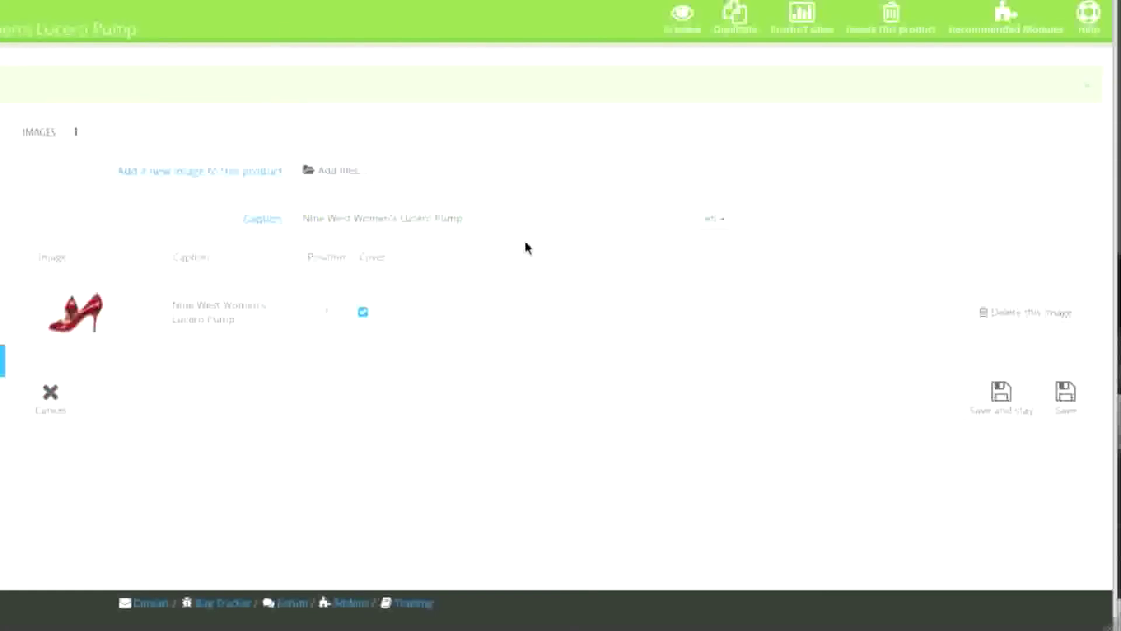
Upload the side view nine-west-women-s-lucero-pump_side.jpg as a second product image
{"action": "left_click", "coordinate": [331, 173]}
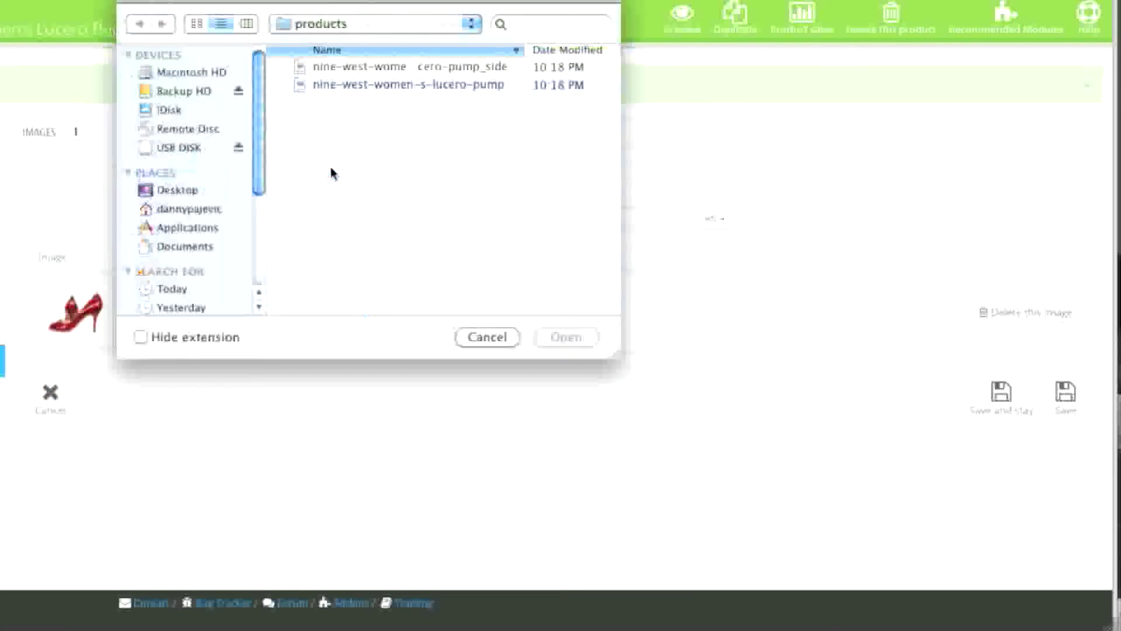
{"action": "double_click", "coordinate": [438, 69]}
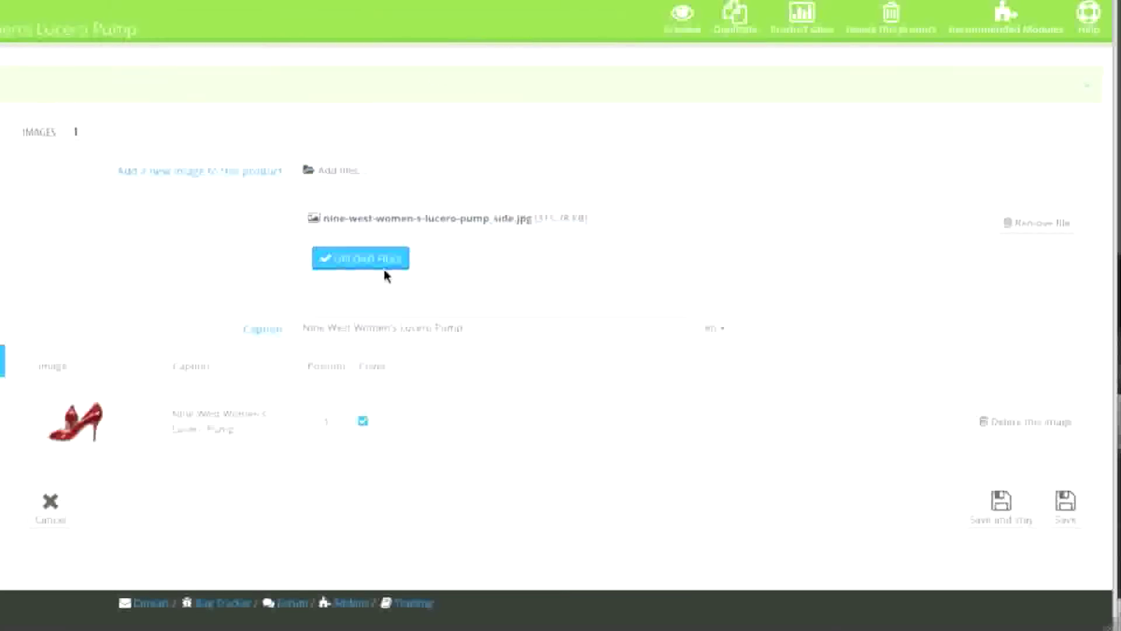
{"action": "left_click", "coordinate": [376, 263]}
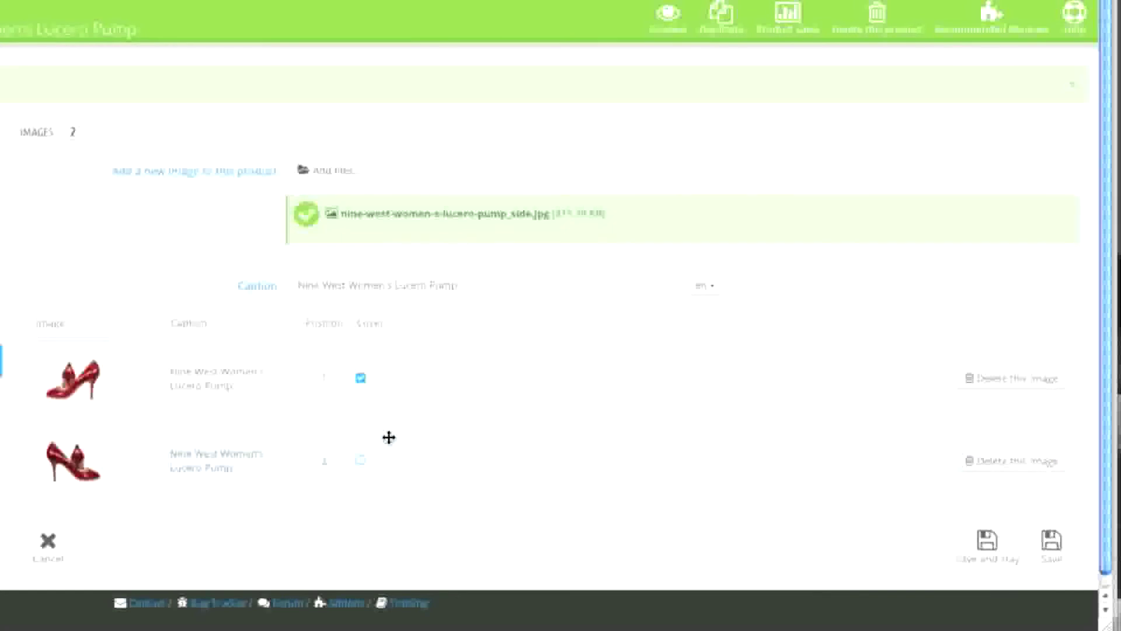
Make the side-view image the cover, move it to the first position, and save the images, staying on the page
{"action": "left_click", "coordinate": [361, 461]}
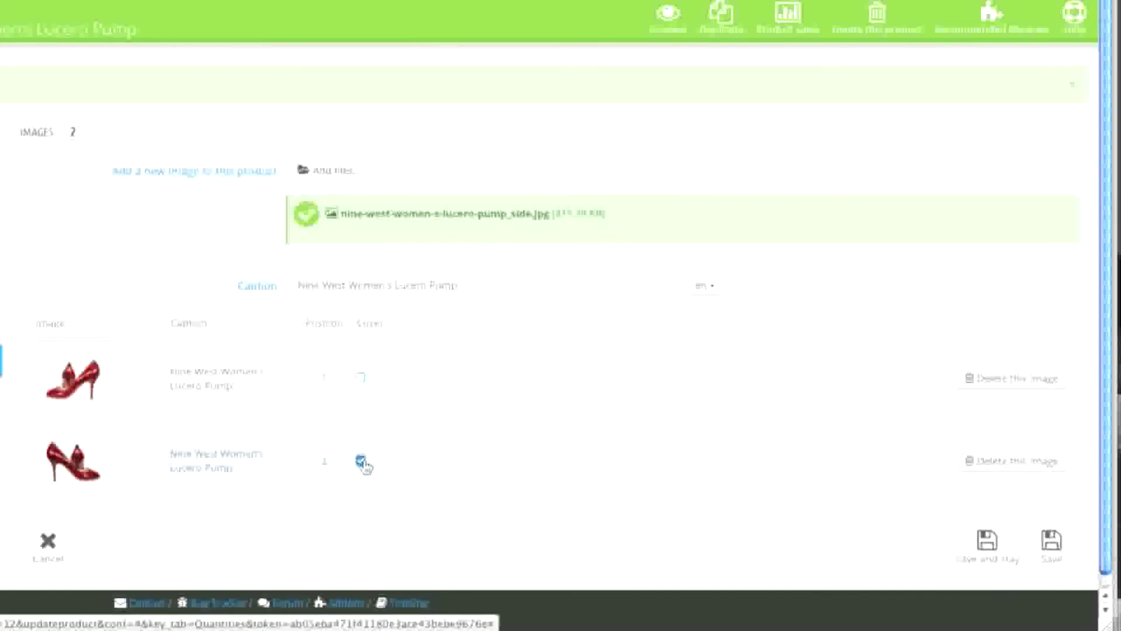
{"action": "left_click_drag", "start_coordinate": [275, 461], "coordinate": [270, 360]}
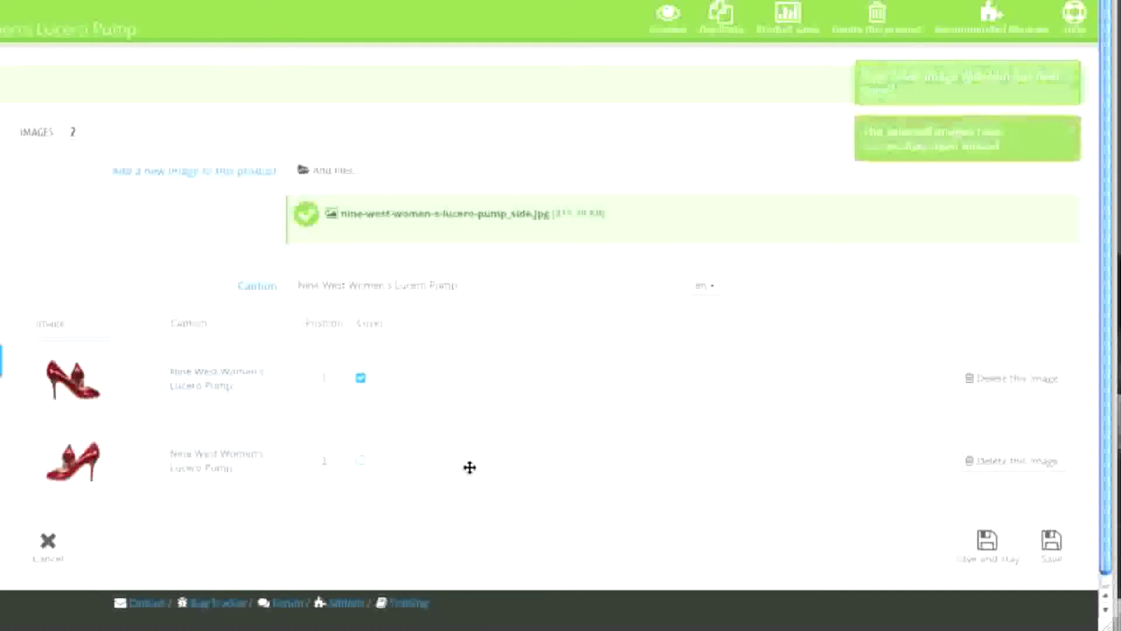
{"action": "left_click", "coordinate": [973, 558]}
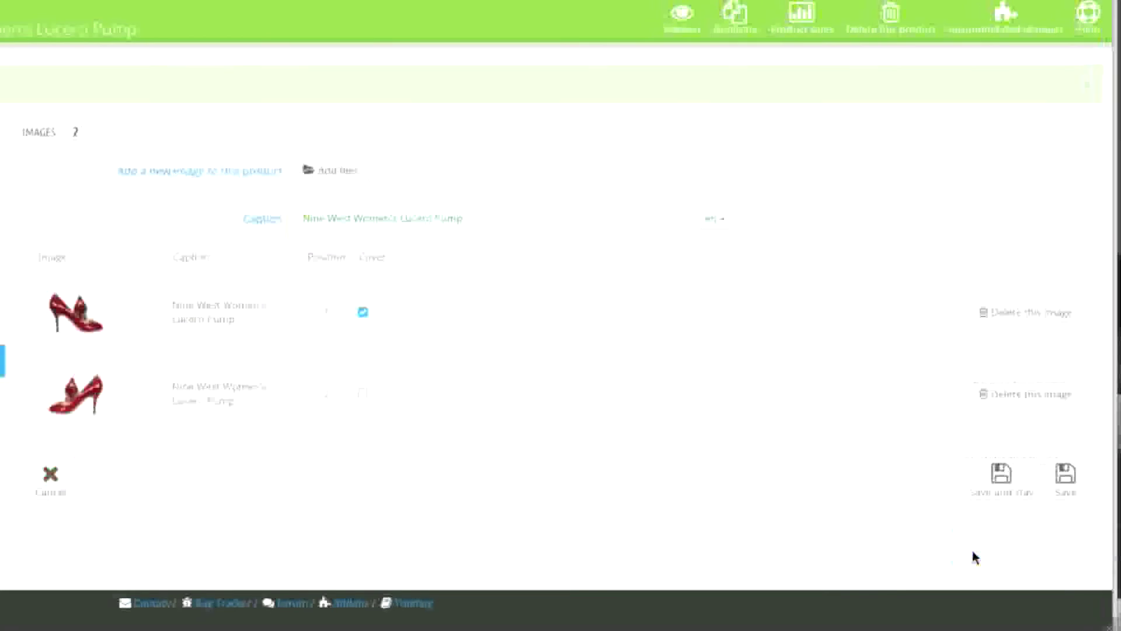
Open the product's features and examine the data sheet of Faded Short Sleeve T-shirts in the storefront tab
{"action": "left_click", "coordinate": [299, 289]}
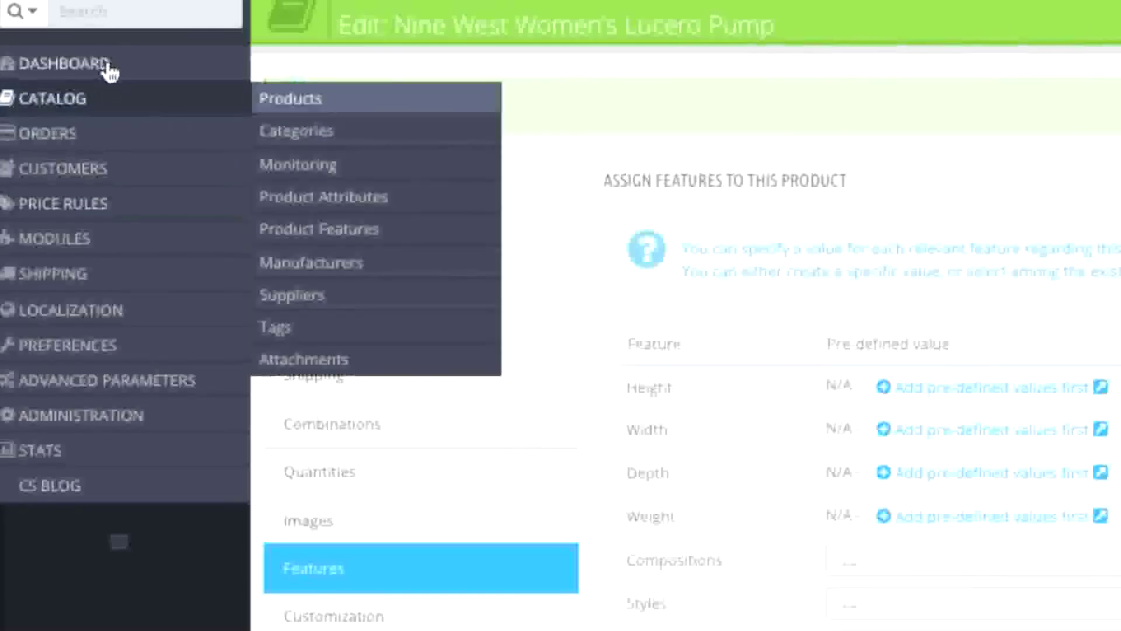
{"action": "mouse_move", "coordinate": [107, 100]}
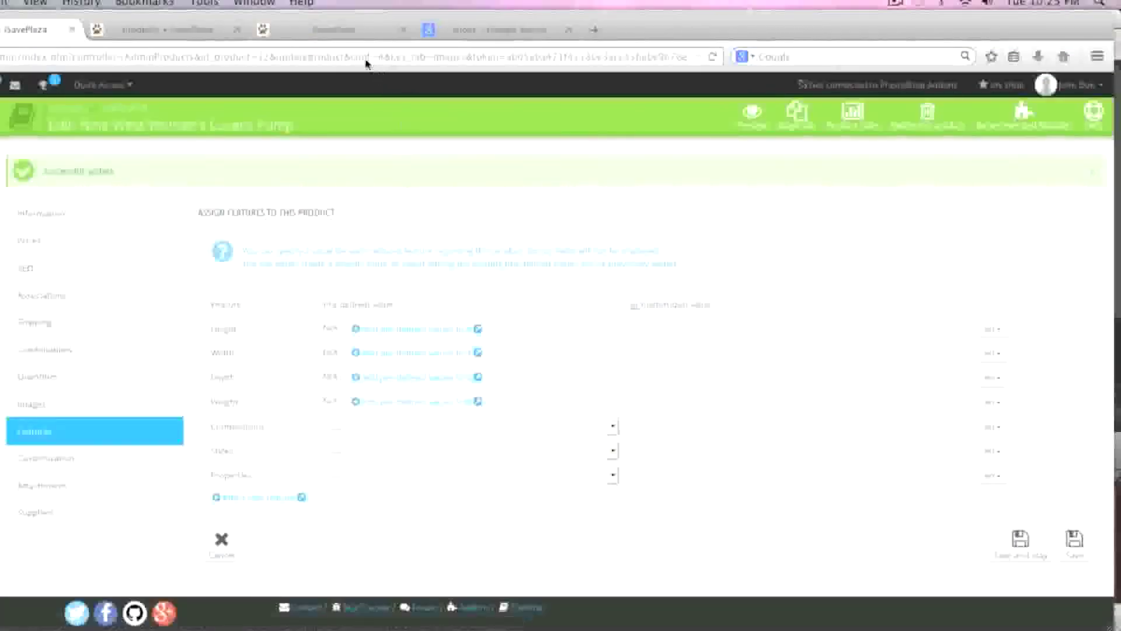
{"action": "left_click", "coordinate": [330, 34]}
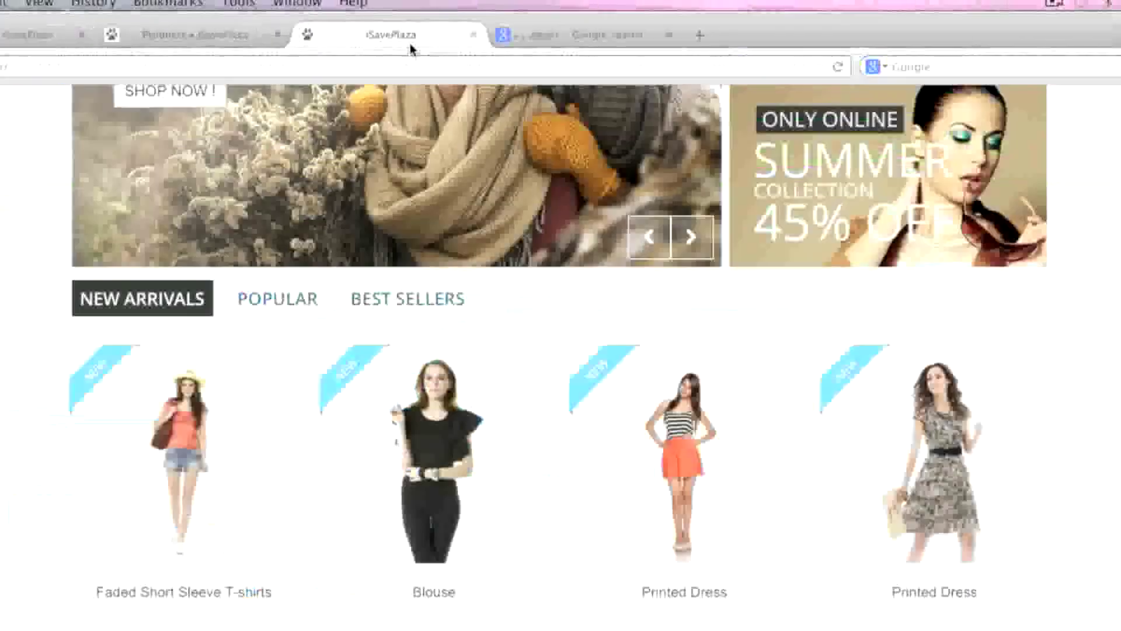
{"action": "left_click", "coordinate": [260, 592]}
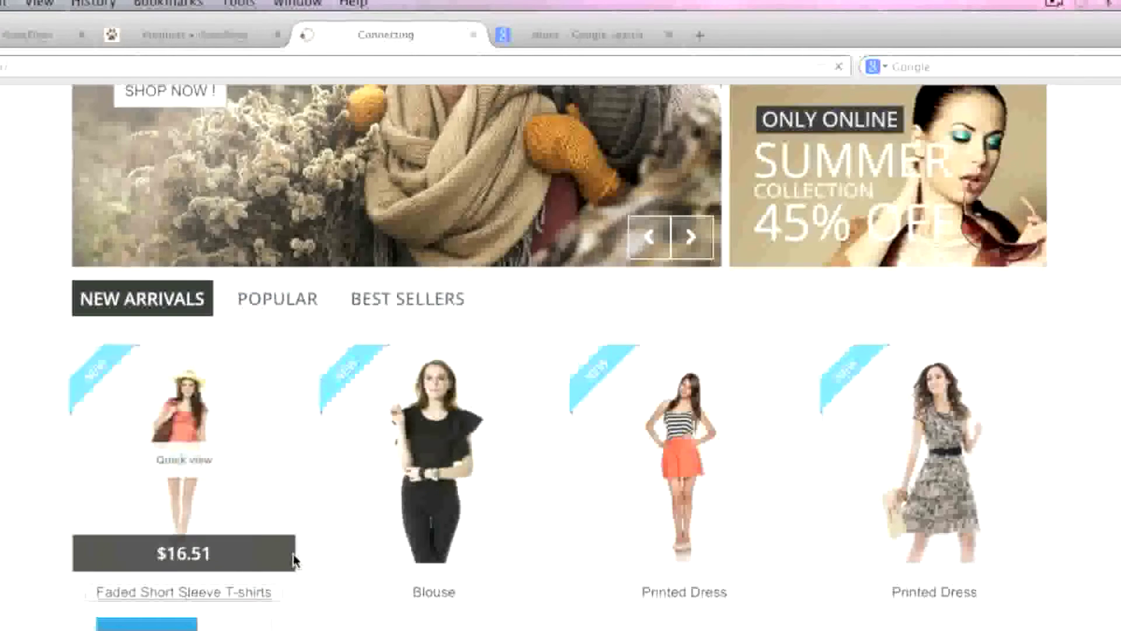
{"action": "scroll", "coordinate": [302, 557], "scroll_direction": "down", "scroll_amount": 8}
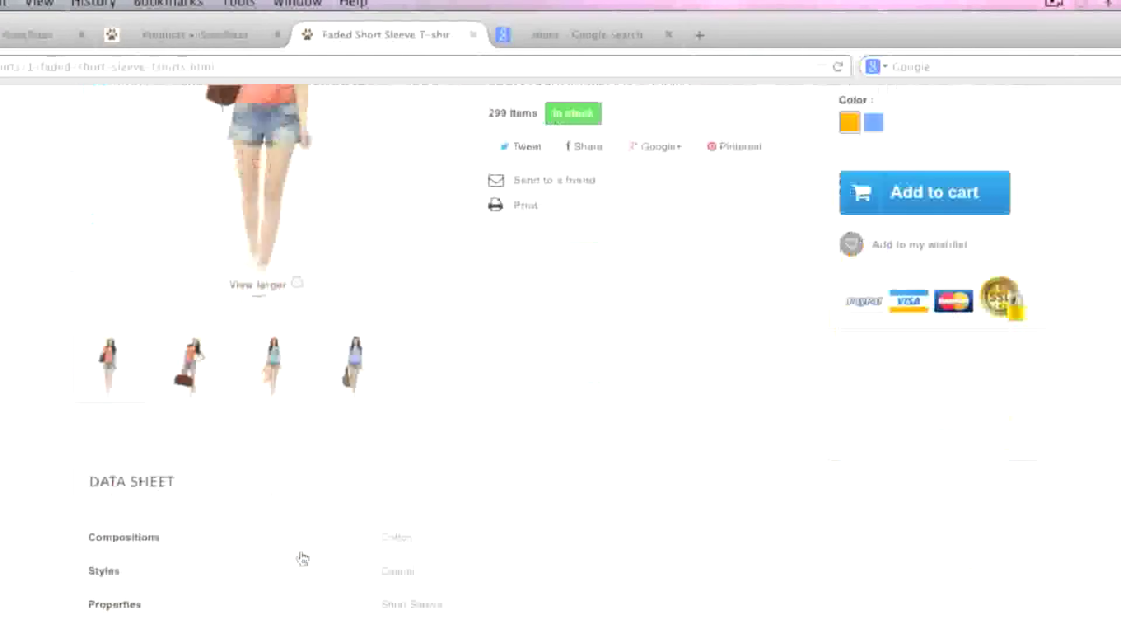
{"action": "scroll", "coordinate": [302, 557], "scroll_direction": "down", "scroll_amount": 7}
{"action": "scroll", "coordinate": [244, 181], "scroll_direction": "up", "scroll_amount": 1}
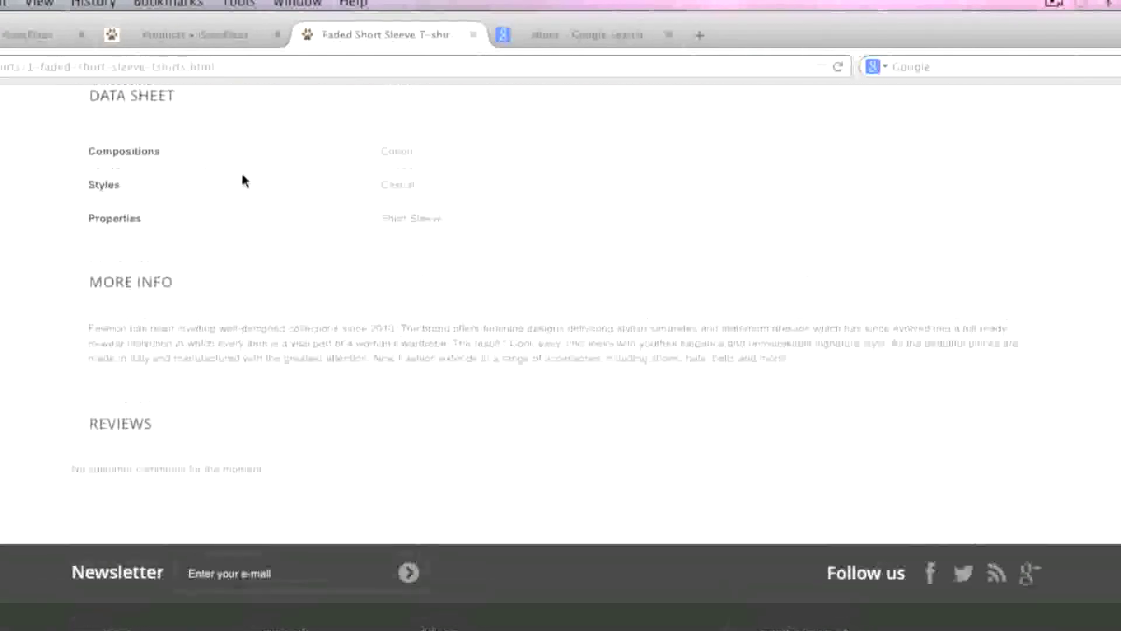
Return to the product's features, set Compositions to Leather and Styles to Dressy, and save, staying on the page
{"action": "left_click", "coordinate": [38, 37]}
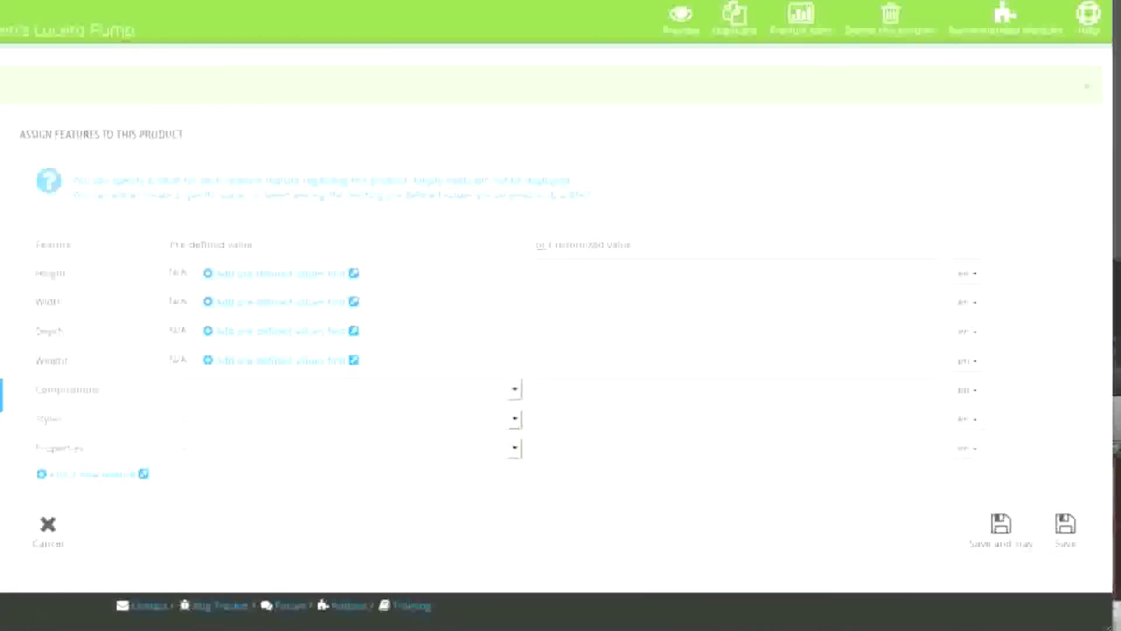
{"action": "left_click", "coordinate": [285, 397]}
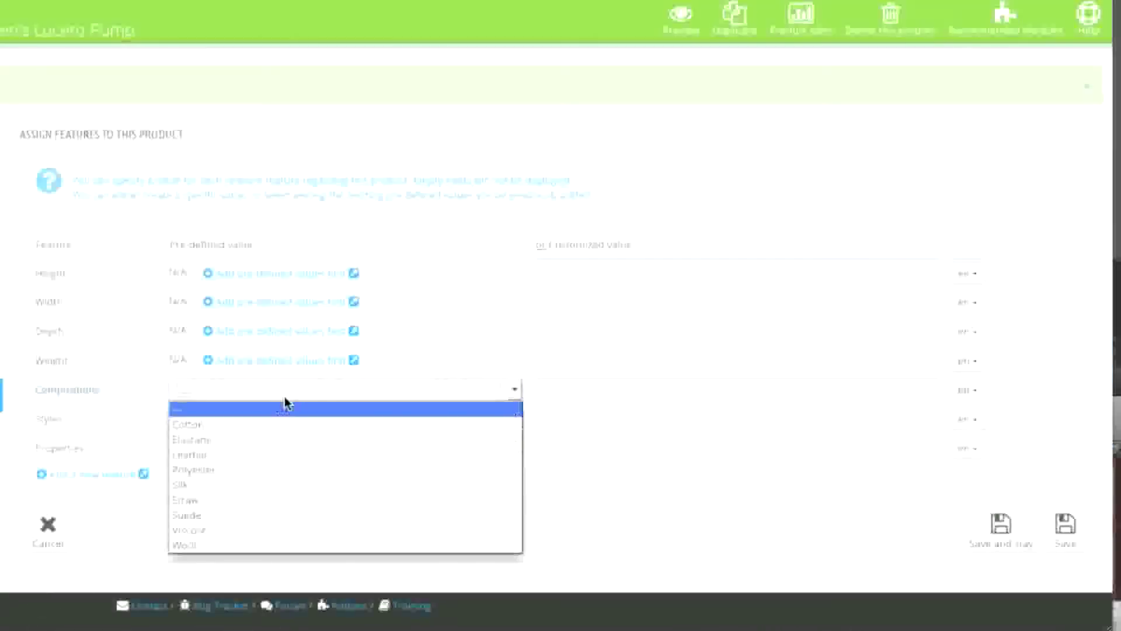
{"action": "left_click", "coordinate": [256, 455]}
{"action": "left_click", "coordinate": [240, 421]}
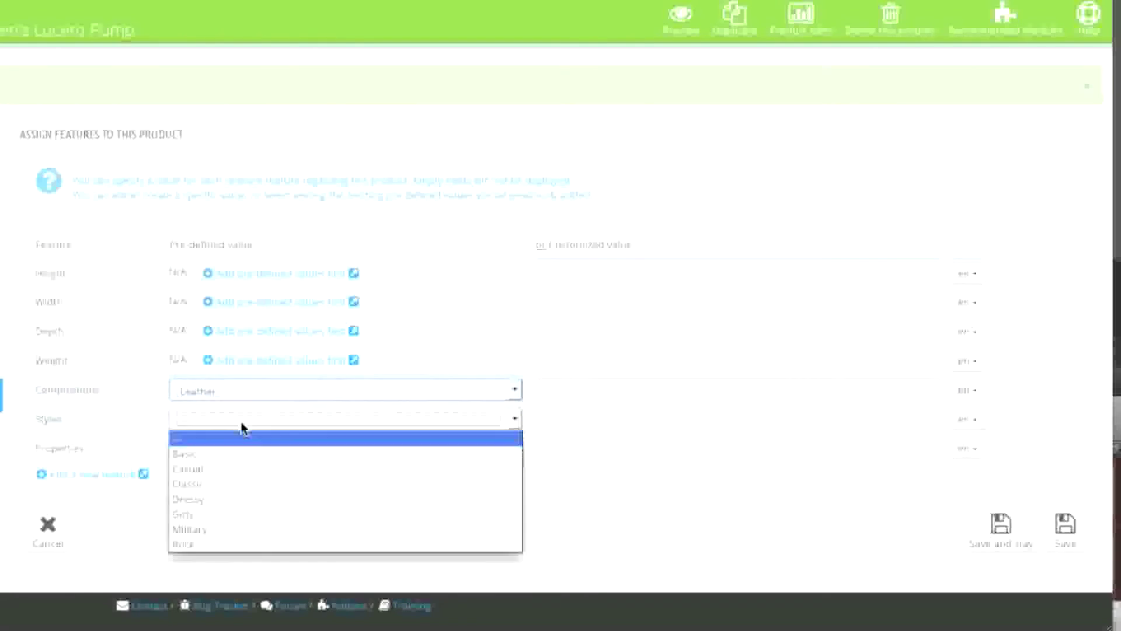
{"action": "left_click", "coordinate": [233, 498]}
{"action": "left_click", "coordinate": [173, 435]}
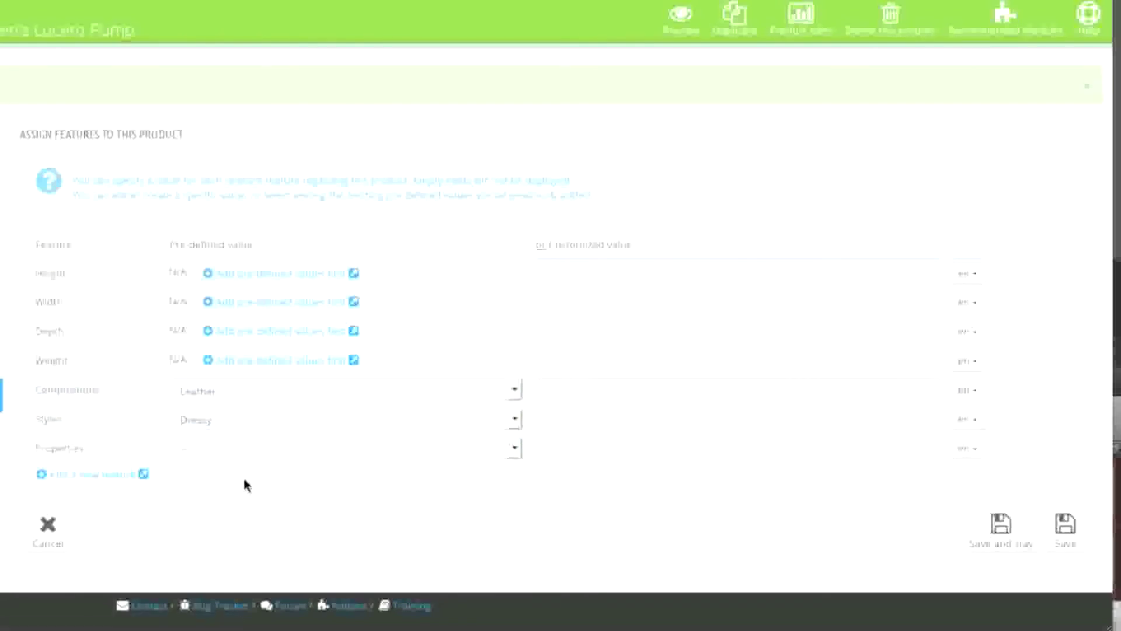
{"action": "left_click", "coordinate": [976, 530]}
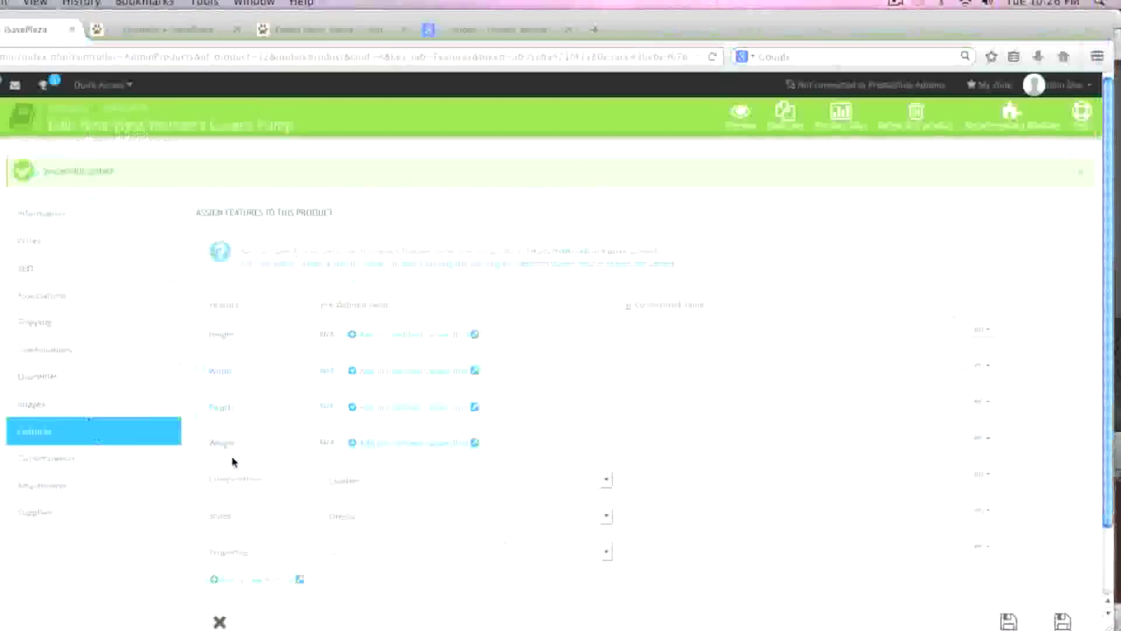
Set the product's customization to 1 file field and 1 text field, and save, staying on the page
{"action": "left_click", "coordinate": [158, 469]}
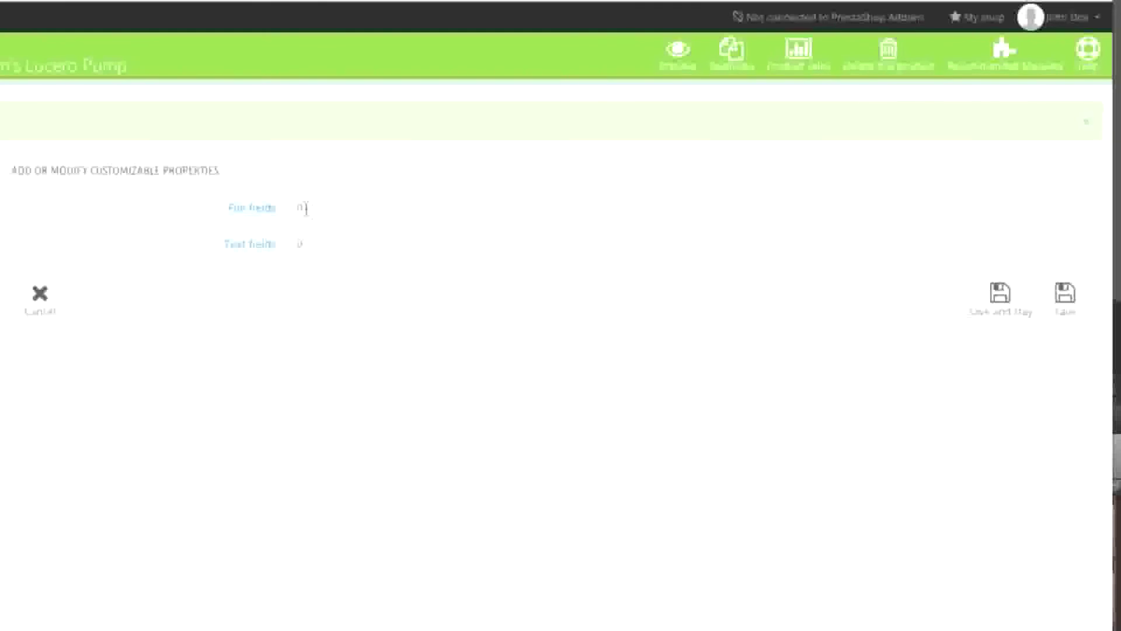
{"action": "left_click", "coordinate": [303, 207]}
{"action": "key", "text": "BackSpace"}
{"action": "type", "text": "1"}
{"action": "left_click", "coordinate": [305, 244]}
{"action": "key", "text": "BackSpace"}
{"action": "type", "text": "1"}
{"action": "left_click", "coordinate": [981, 310]}
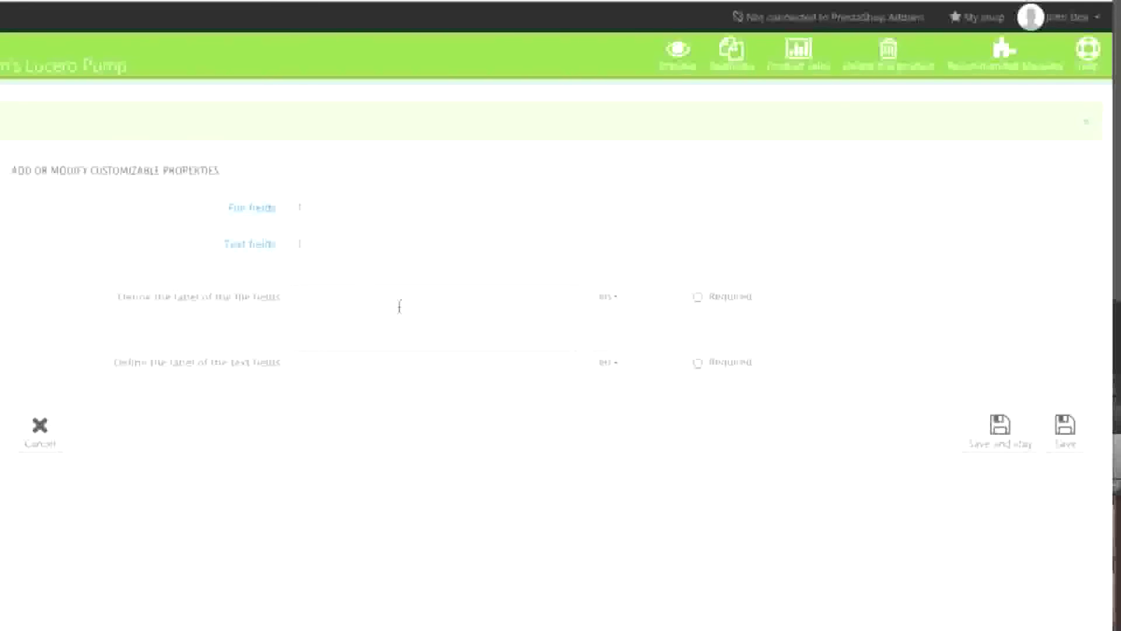
Label the file field "Upload your design" and the text field "Enter text for your logo", and save, staying on the page
{"action": "left_click", "coordinate": [599, 297]}
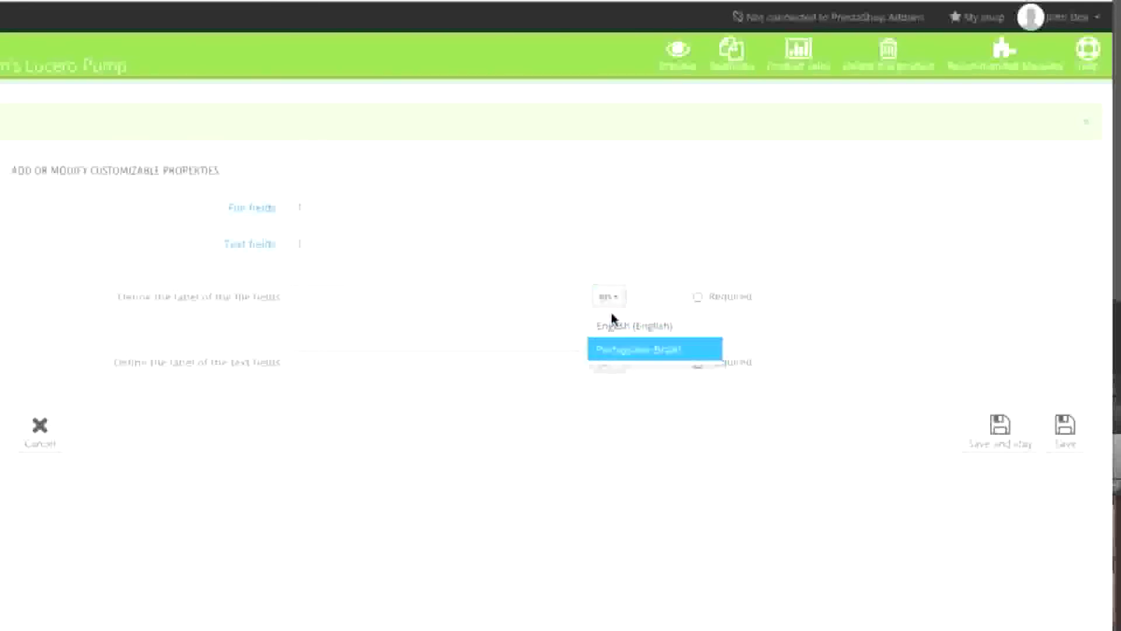
{"action": "left_click", "coordinate": [471, 301]}
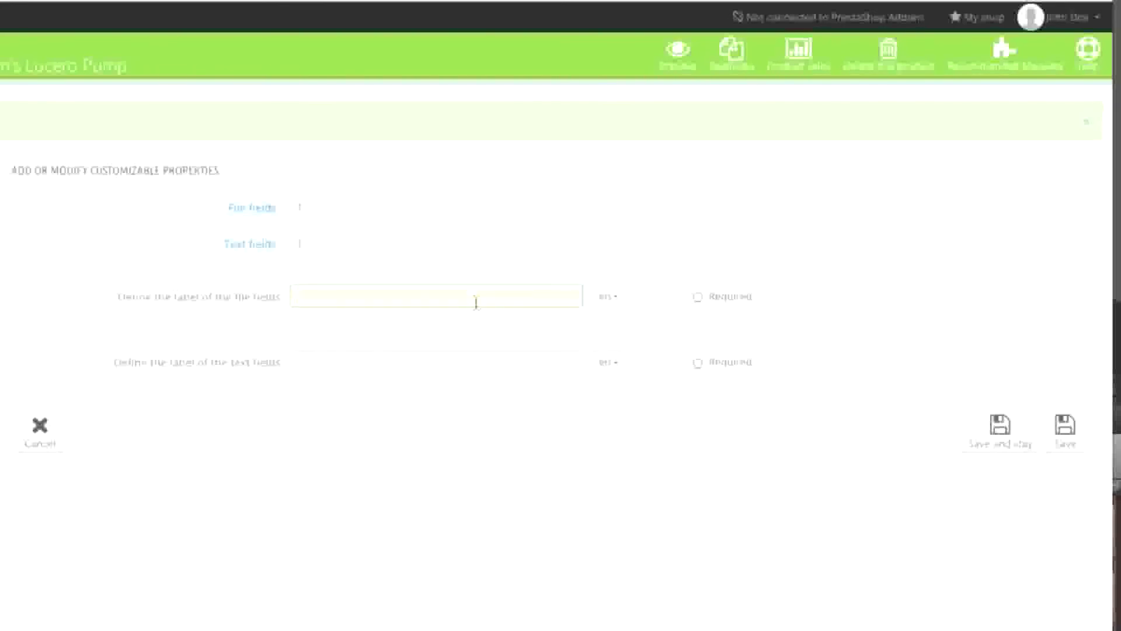
{"action": "type", "text": "Upload your design"}
{"action": "left_click", "coordinate": [456, 361]}
{"action": "type", "text": "Enter te"}
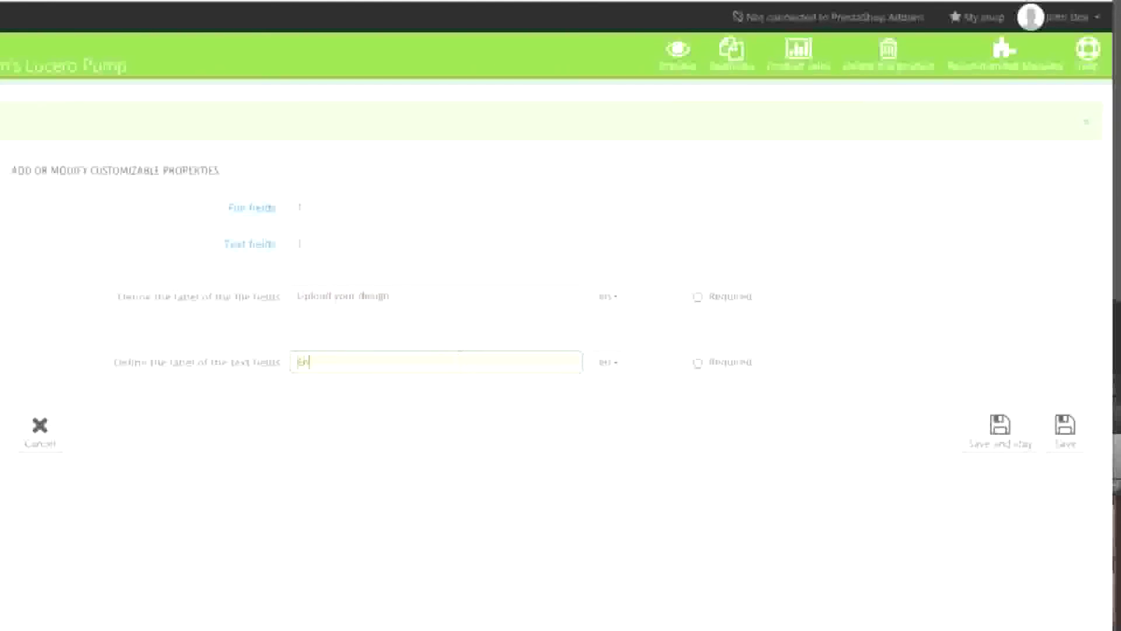
{"action": "type", "text": "xt for your logo"}
{"action": "left_click", "coordinate": [662, 411]}
{"action": "left_click", "coordinate": [1013, 451]}
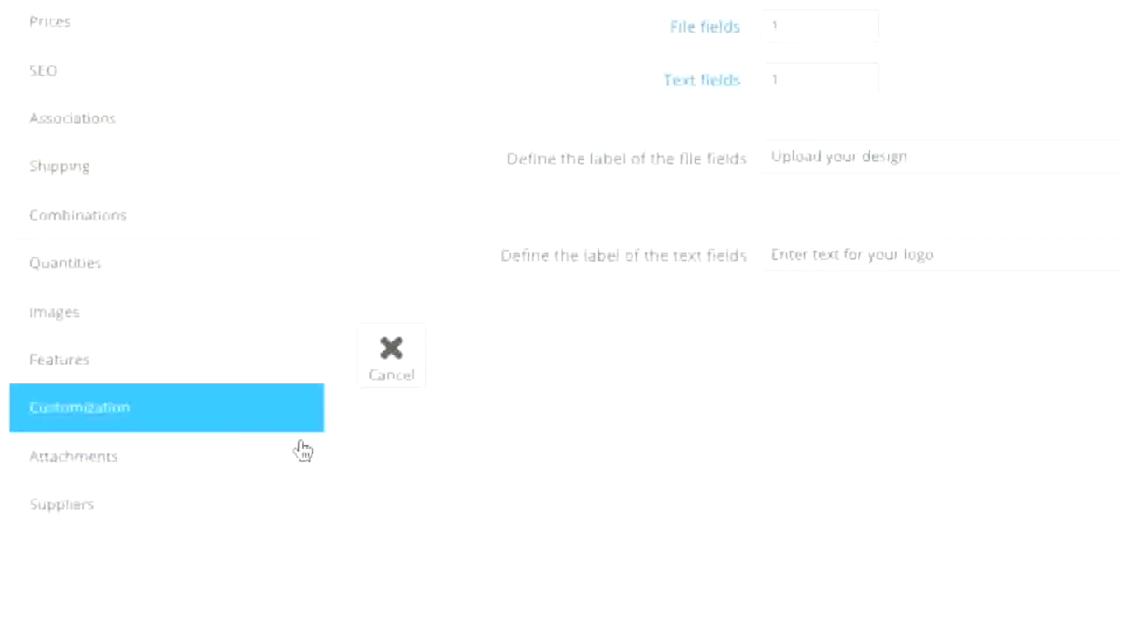
Upload a file from the products folder as attachment "Image", described "Take a closer look at the item", and assign it to the product
{"action": "left_click", "coordinate": [122, 485]}
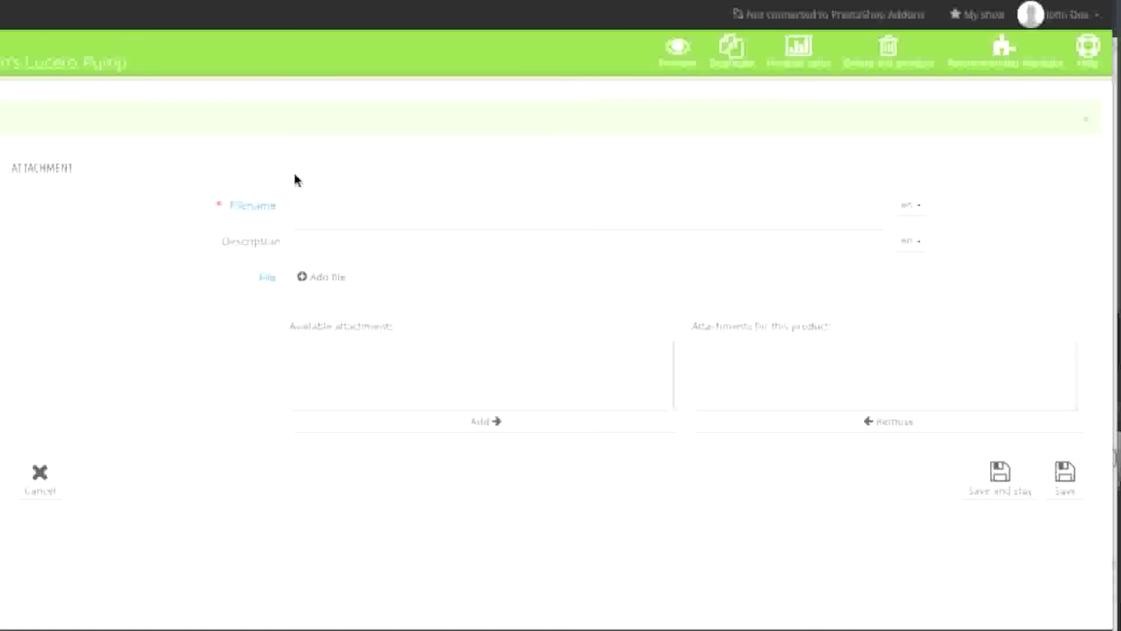
{"action": "left_click", "coordinate": [357, 199]}
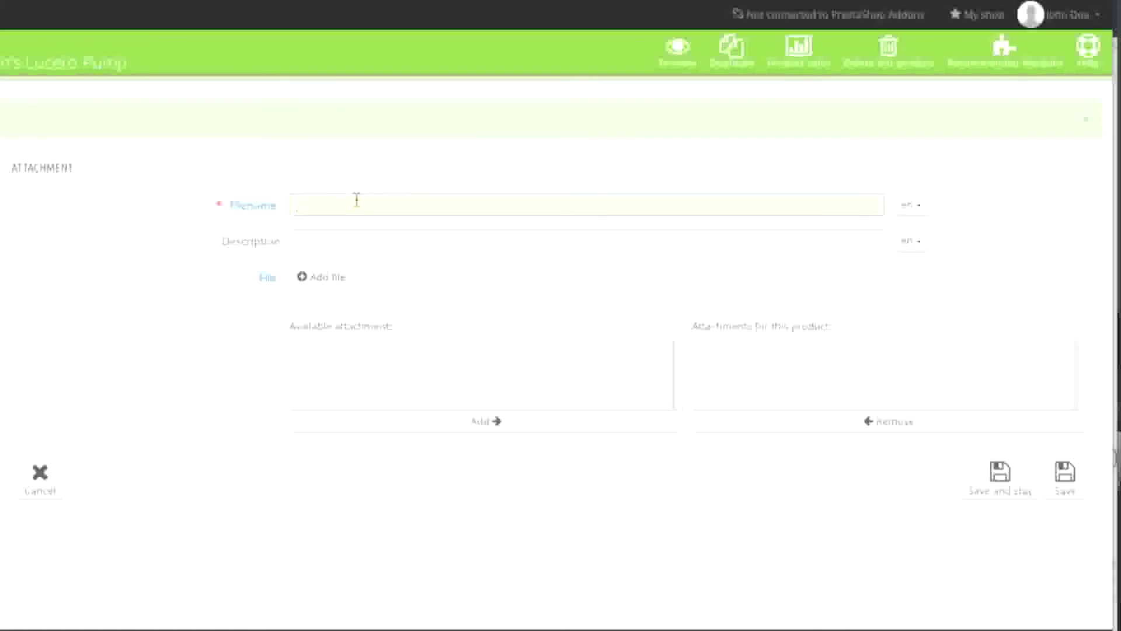
{"action": "type", "text": "Images"}
{"action": "left_click", "coordinate": [343, 244]}
{"action": "type", "text": "Take a closer look at the item"}
{"action": "left_click", "coordinate": [314, 279]}
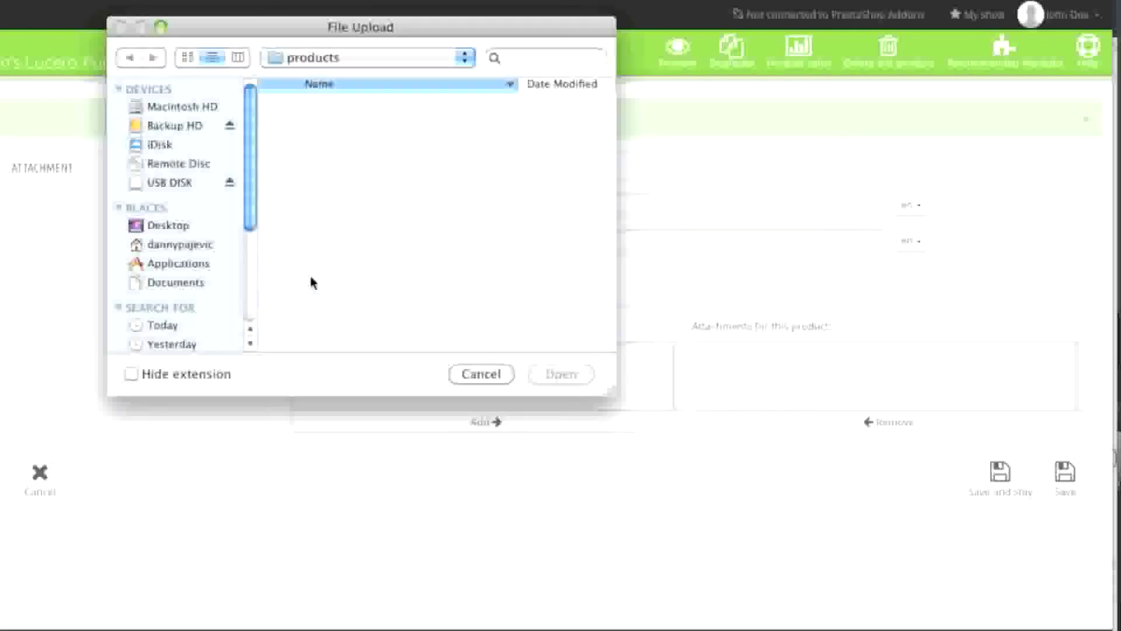
{"action": "double_click", "coordinate": [392, 119]}
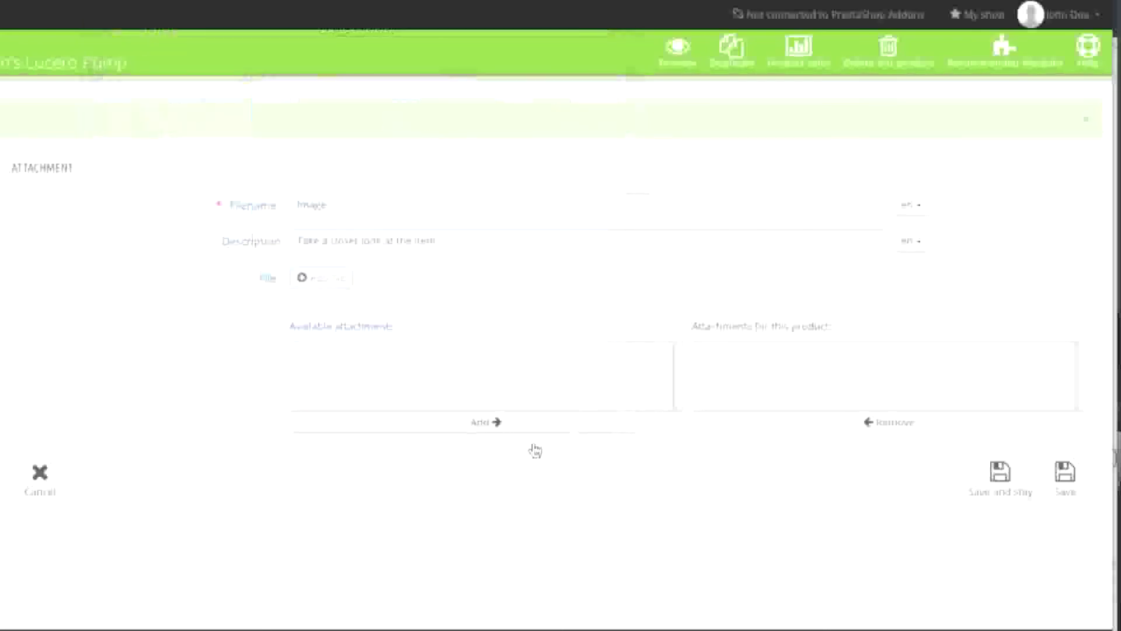
{"action": "left_click", "coordinate": [333, 352]}
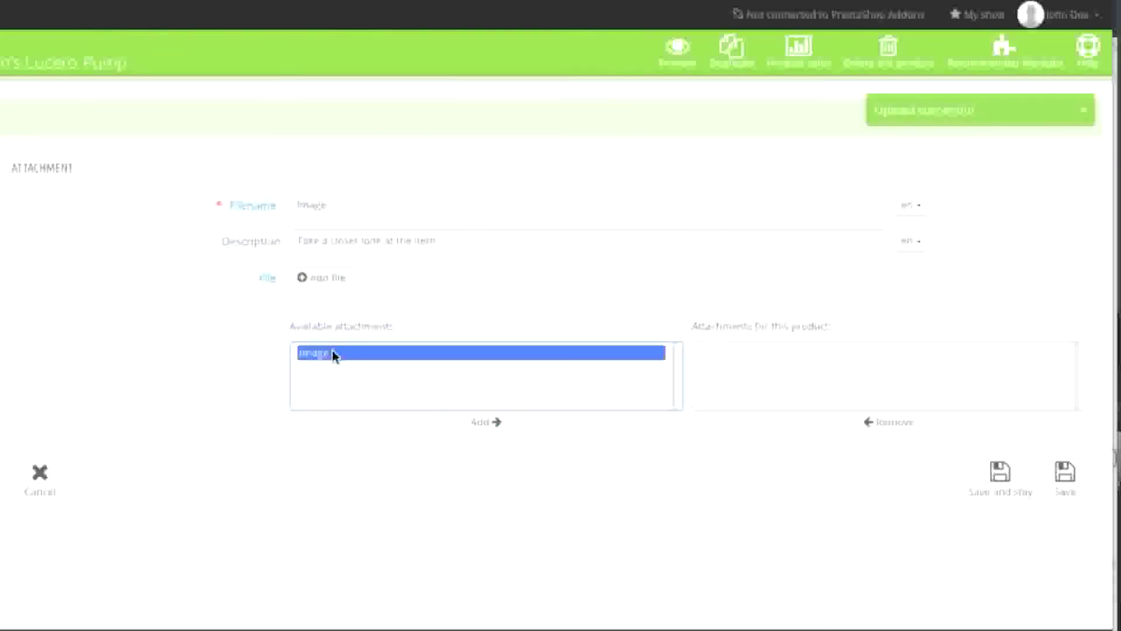
{"action": "left_click", "coordinate": [463, 425]}
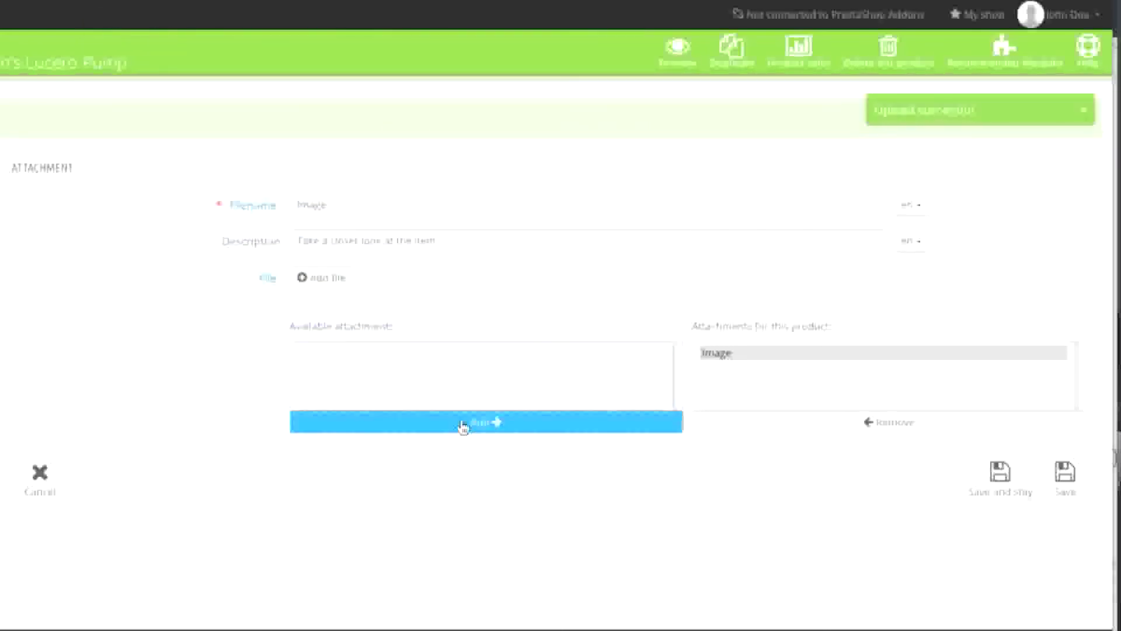
Save the attachment assignment, associate Fashion Supplier with the product as its default supplier, and save, staying on the page
{"action": "left_click", "coordinate": [1001, 489]}
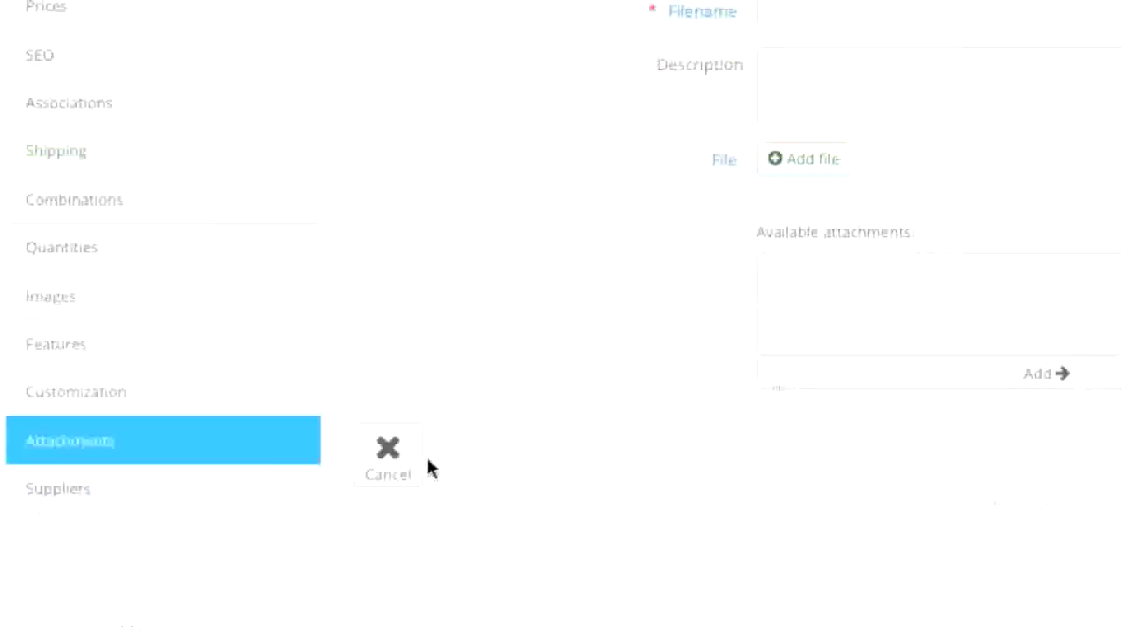
{"action": "left_click", "coordinate": [268, 491]}
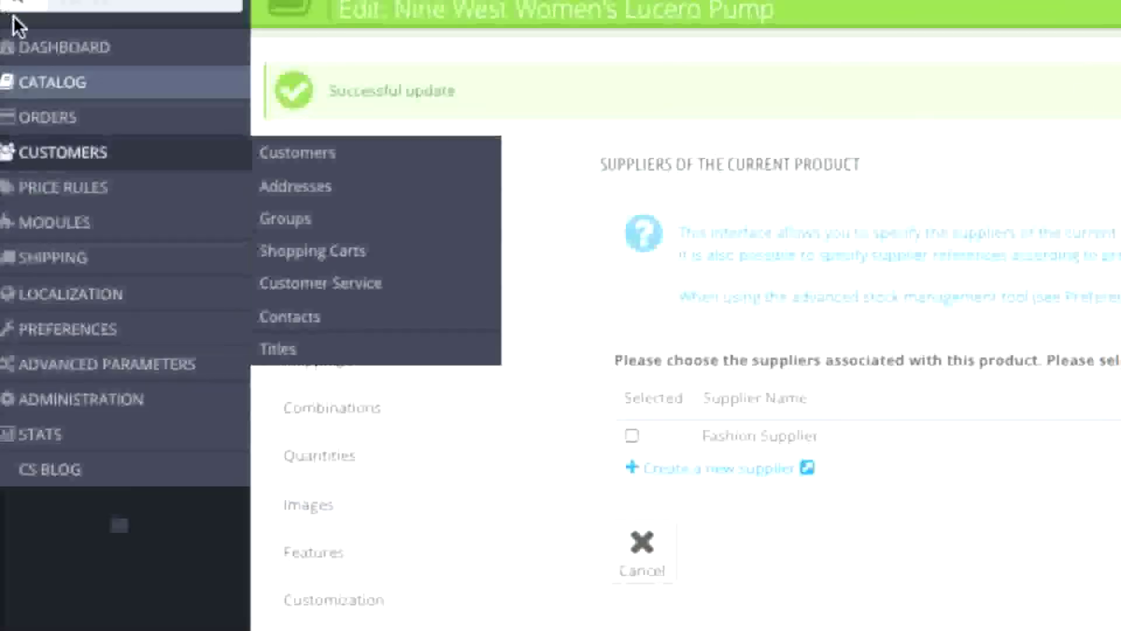
{"action": "mouse_move", "coordinate": [79, 85]}
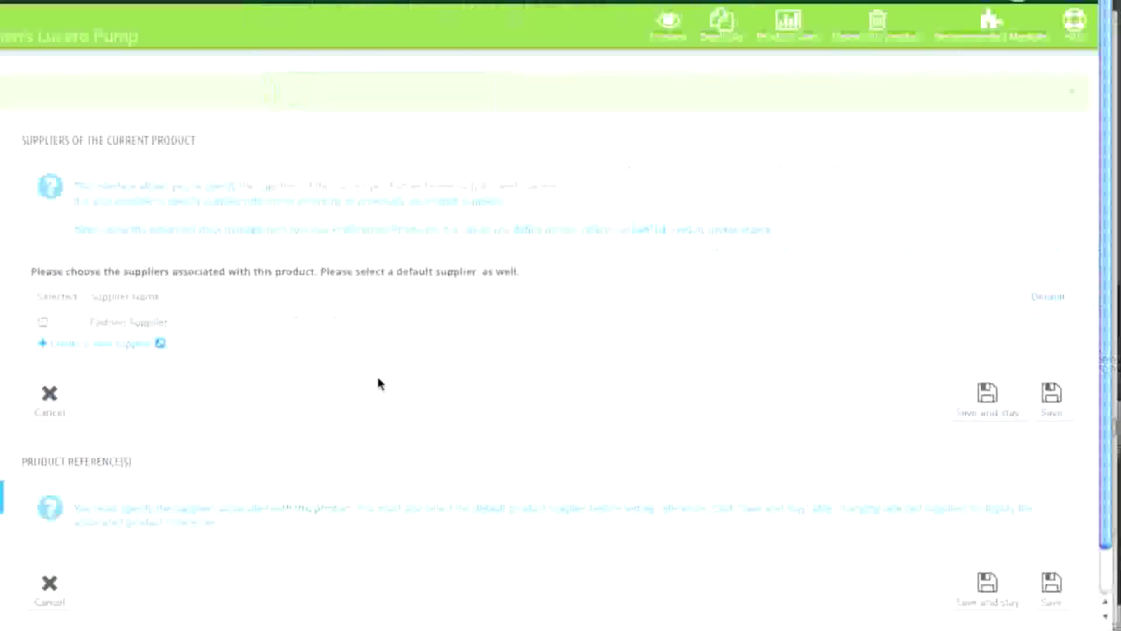
{"action": "scroll", "coordinate": [380, 384], "scroll_direction": "down", "scroll_amount": 1}
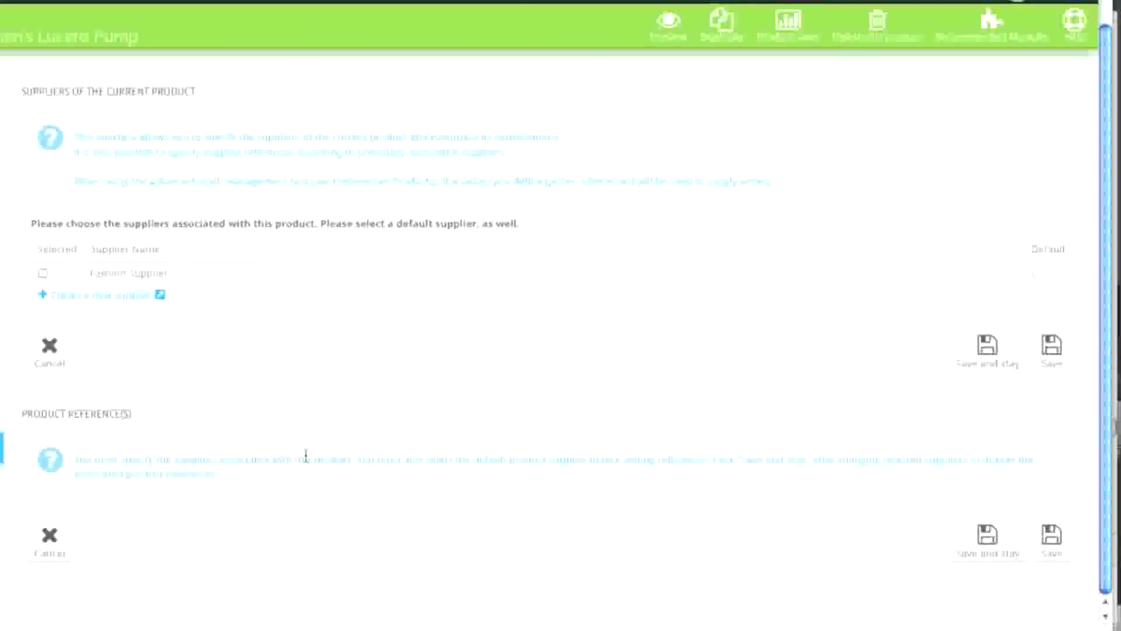
{"action": "left_click", "coordinate": [42, 272]}
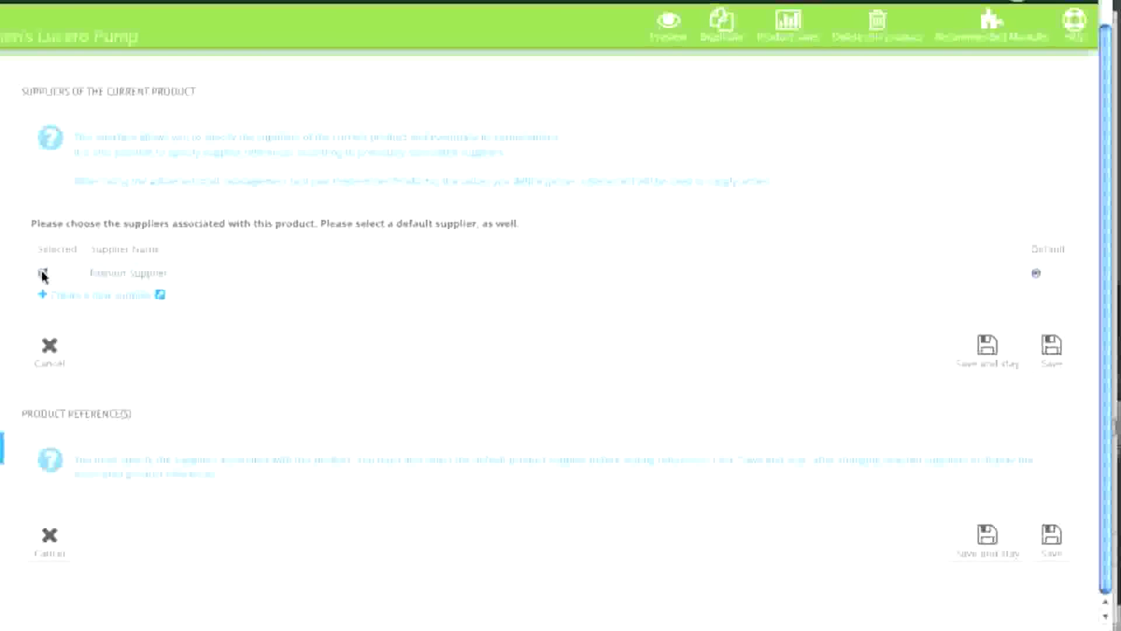
{"action": "left_click", "coordinate": [961, 359]}
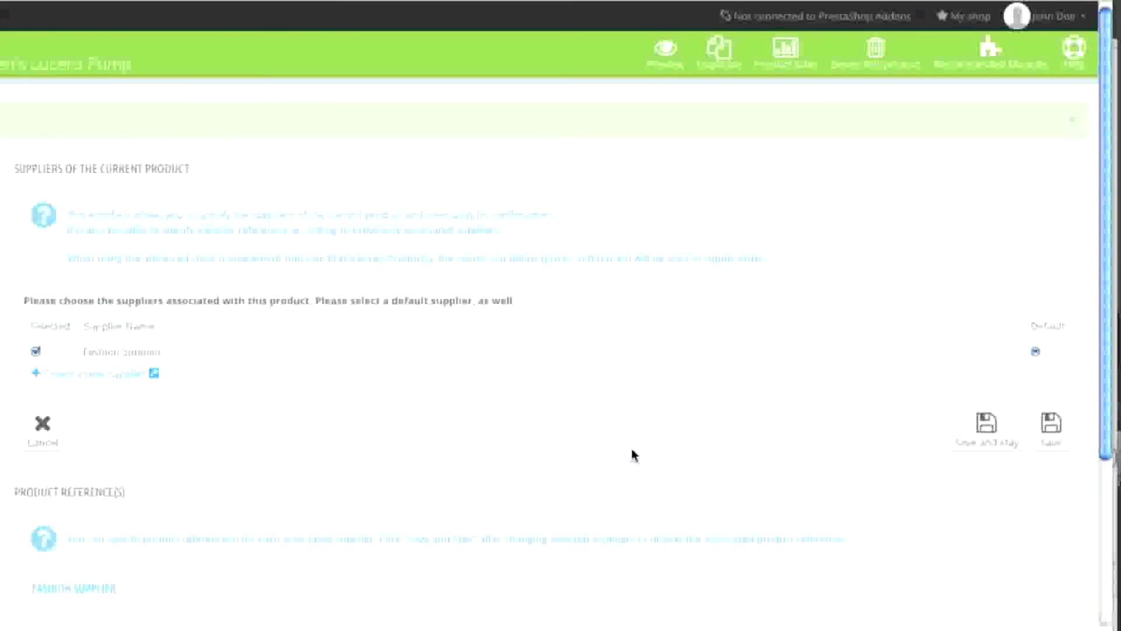
{"action": "scroll", "coordinate": [560, 496], "scroll_direction": "down", "scroll_amount": 4}
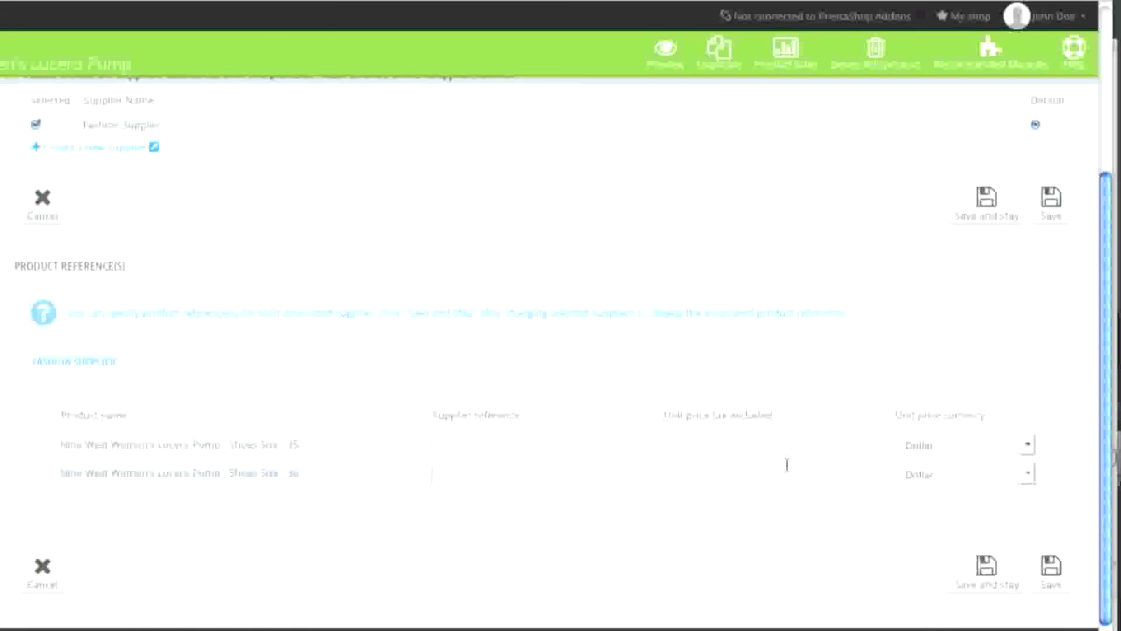
{"action": "left_click", "coordinate": [967, 570]}
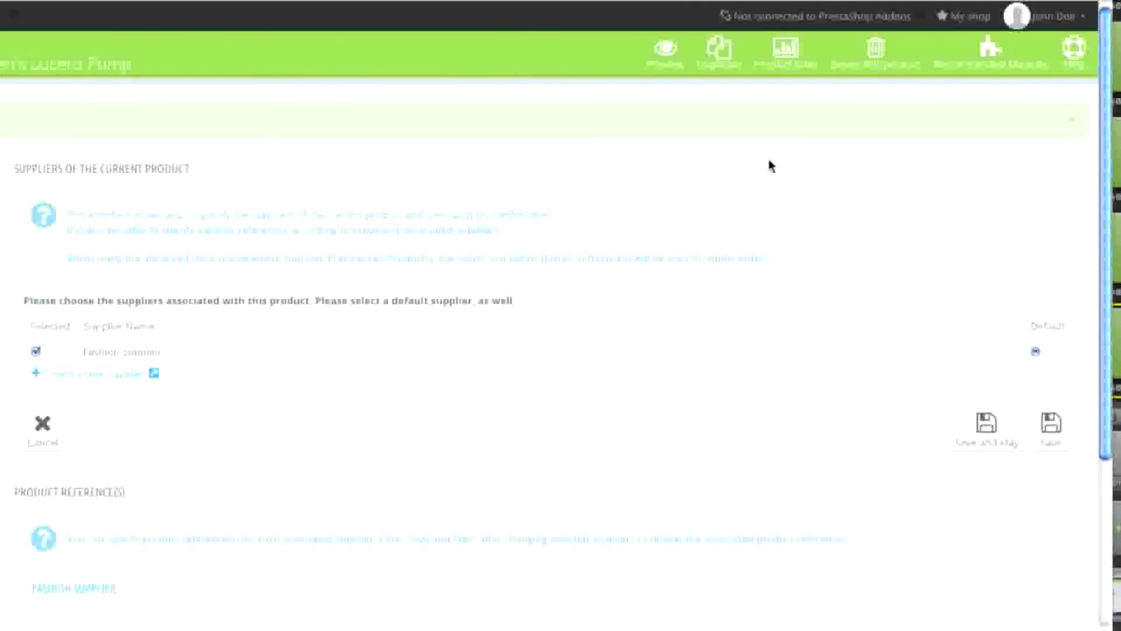
Preview the product in the storefront and choose size 35 to check that combination's price and stock
{"action": "left_click", "coordinate": [665, 50]}
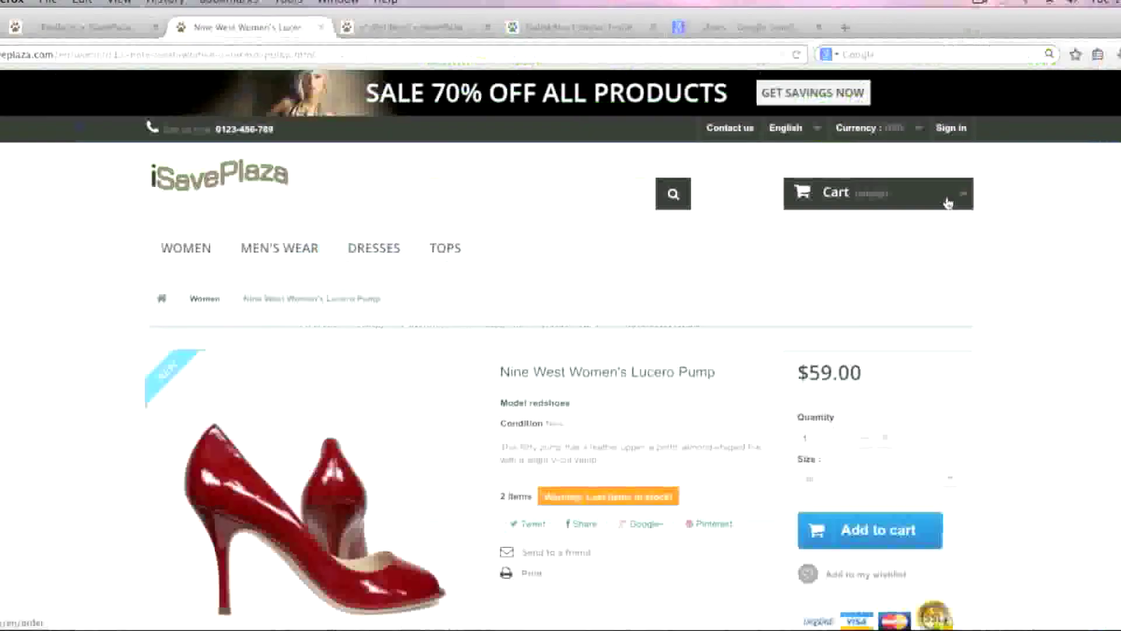
{"action": "scroll", "coordinate": [951, 200], "scroll_direction": "down", "scroll_amount": 3}
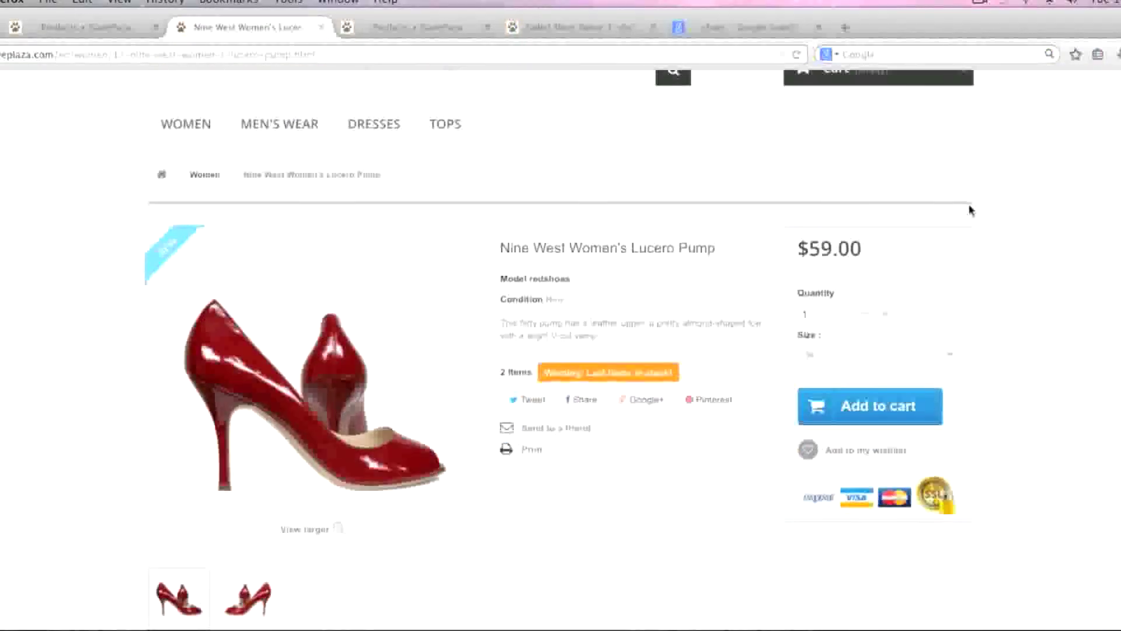
{"action": "left_click", "coordinate": [946, 356]}
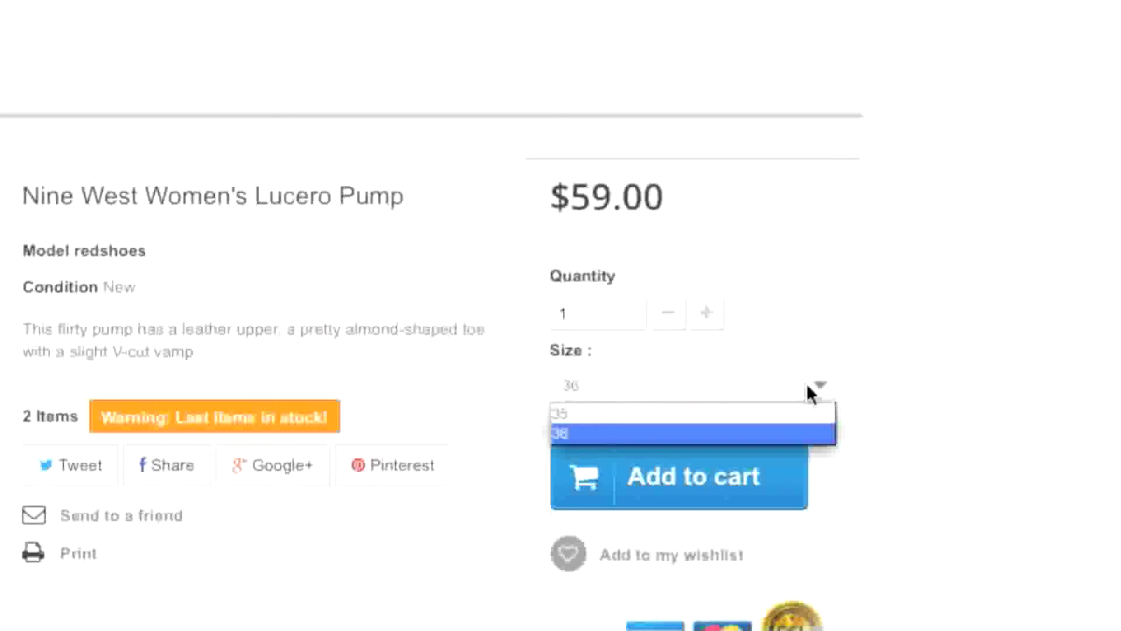
{"action": "left_click", "coordinate": [797, 412]}
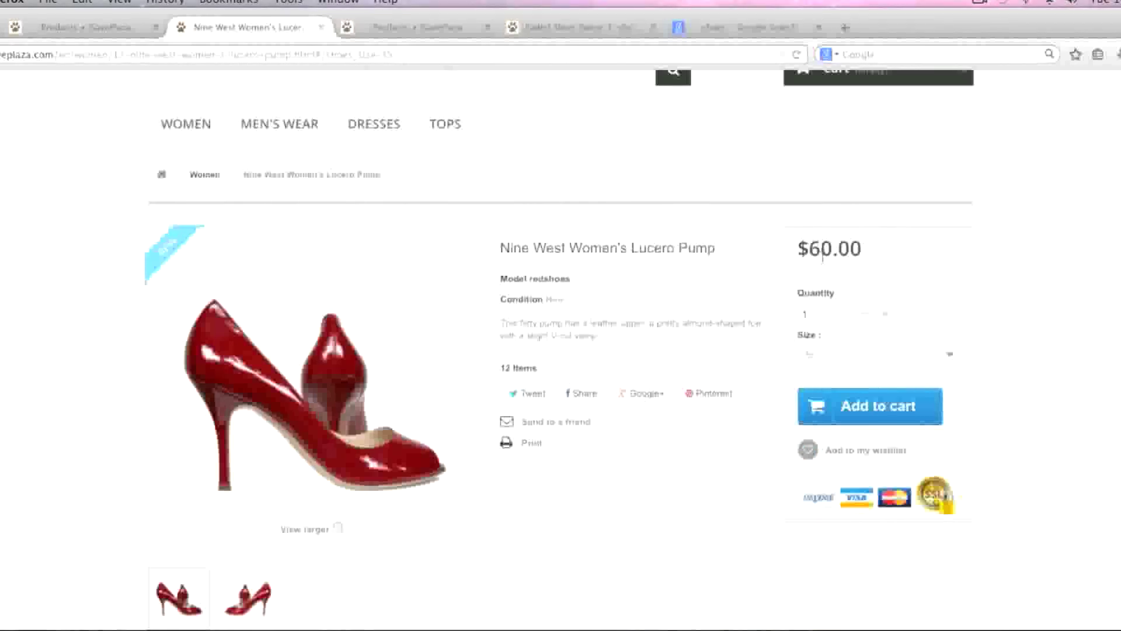
View the product's second image enlarged, and close the enlarged view
{"action": "scroll", "coordinate": [547, 383], "scroll_direction": "down", "scroll_amount": 3}
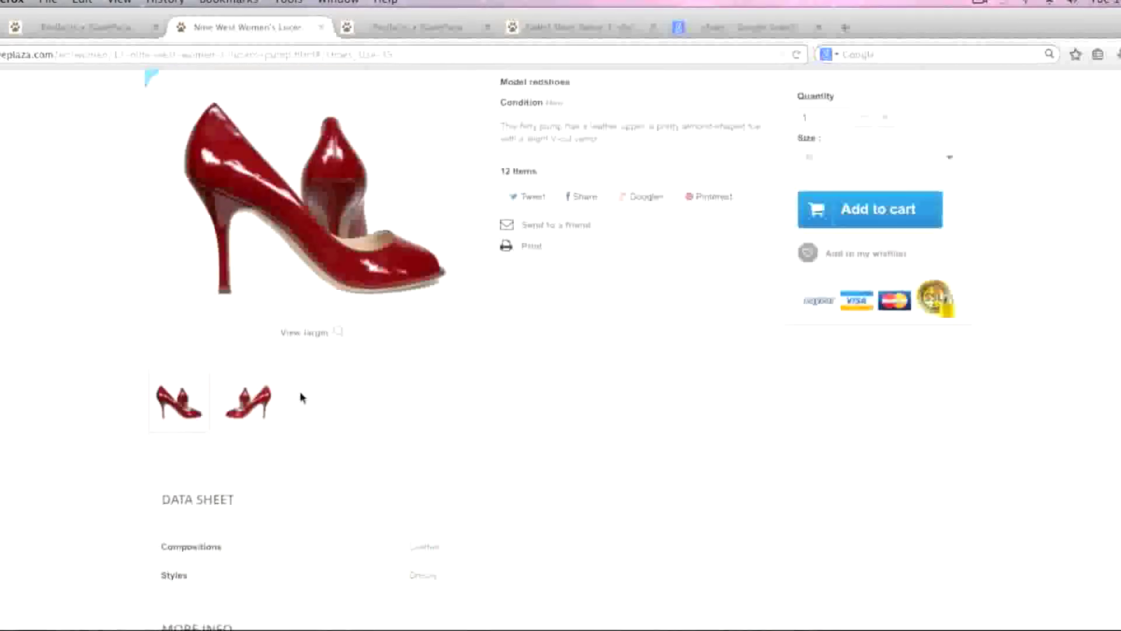
{"action": "left_click", "coordinate": [248, 403]}
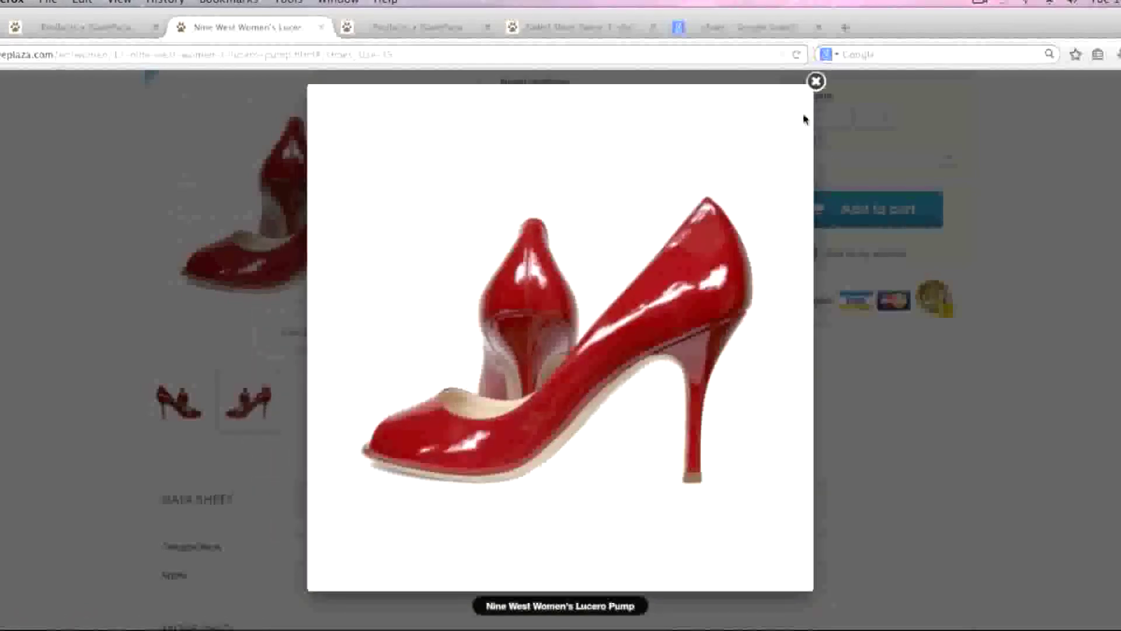
{"action": "left_click", "coordinate": [813, 80]}
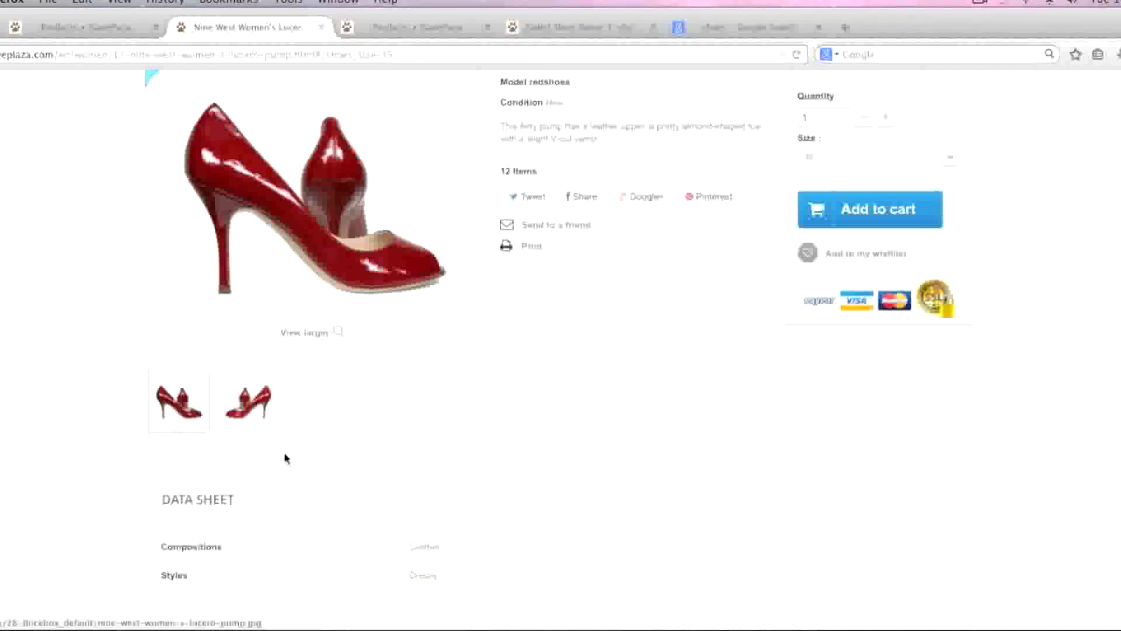
Examine the product page's data sheet, description, reviews, accessories, downloadable attachment and customization fields
{"action": "scroll", "coordinate": [284, 458], "scroll_direction": "down", "scroll_amount": 4}
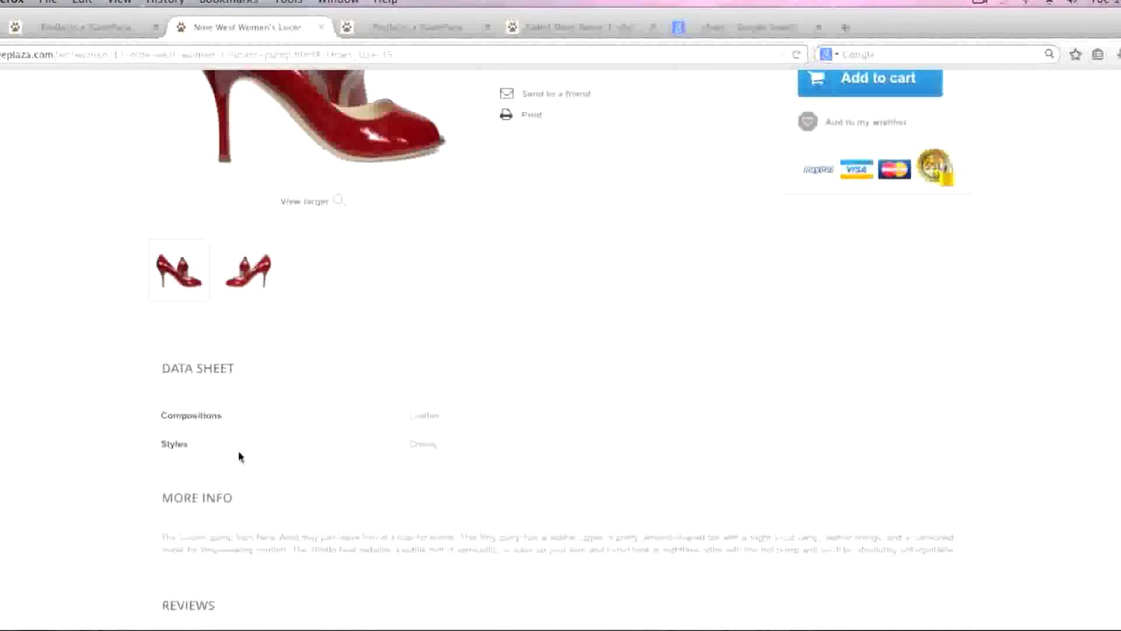
{"action": "scroll", "coordinate": [233, 453], "scroll_direction": "down", "scroll_amount": 10}
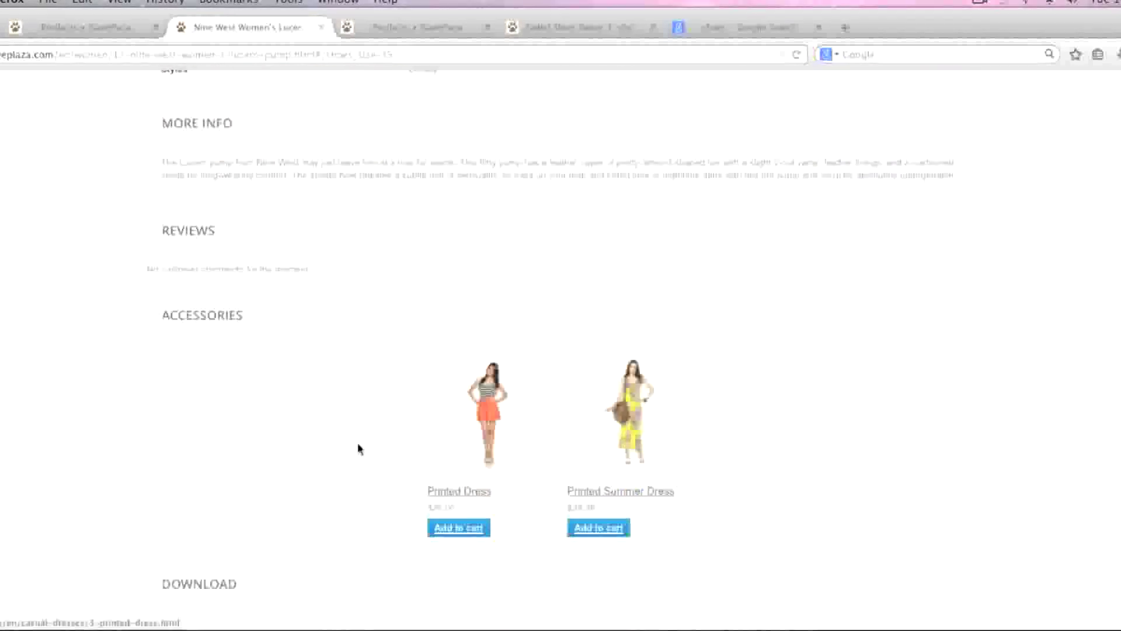
{"action": "scroll", "coordinate": [358, 447], "scroll_direction": "down", "scroll_amount": 4}
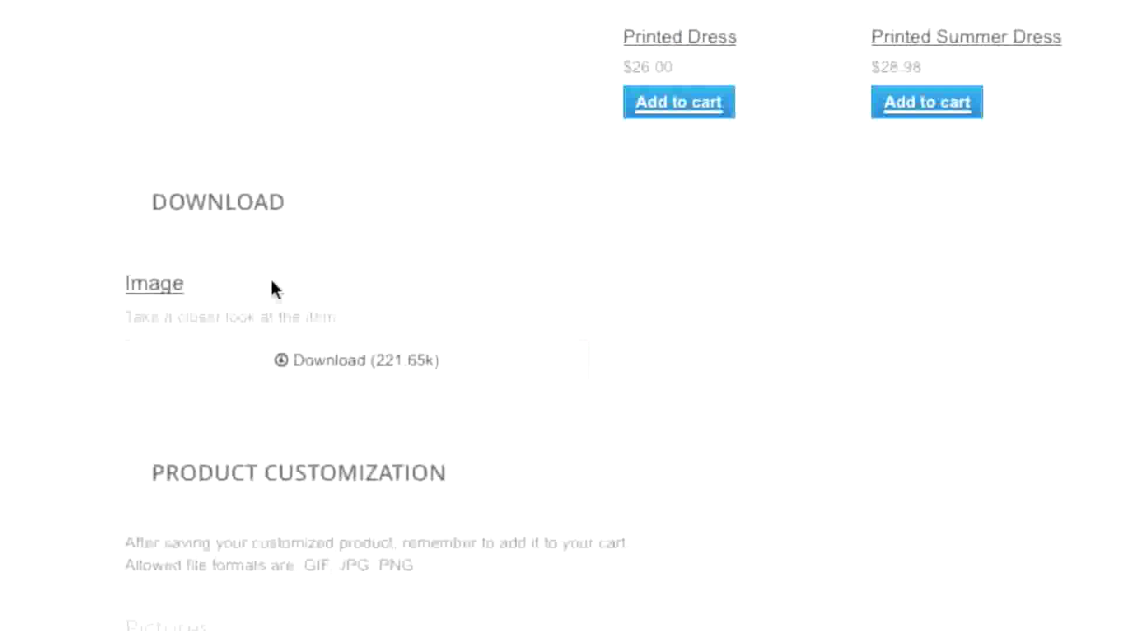
{"action": "scroll", "coordinate": [213, 304], "scroll_direction": "down", "scroll_amount": 1}
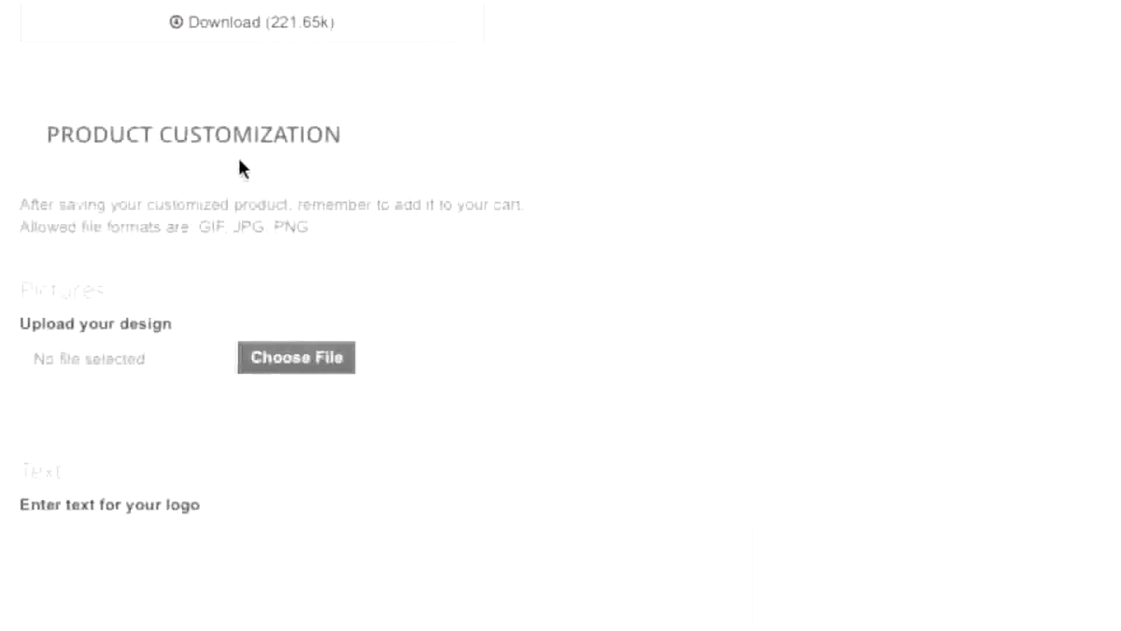
{"action": "scroll", "coordinate": [241, 170], "scroll_direction": "down", "scroll_amount": 2}
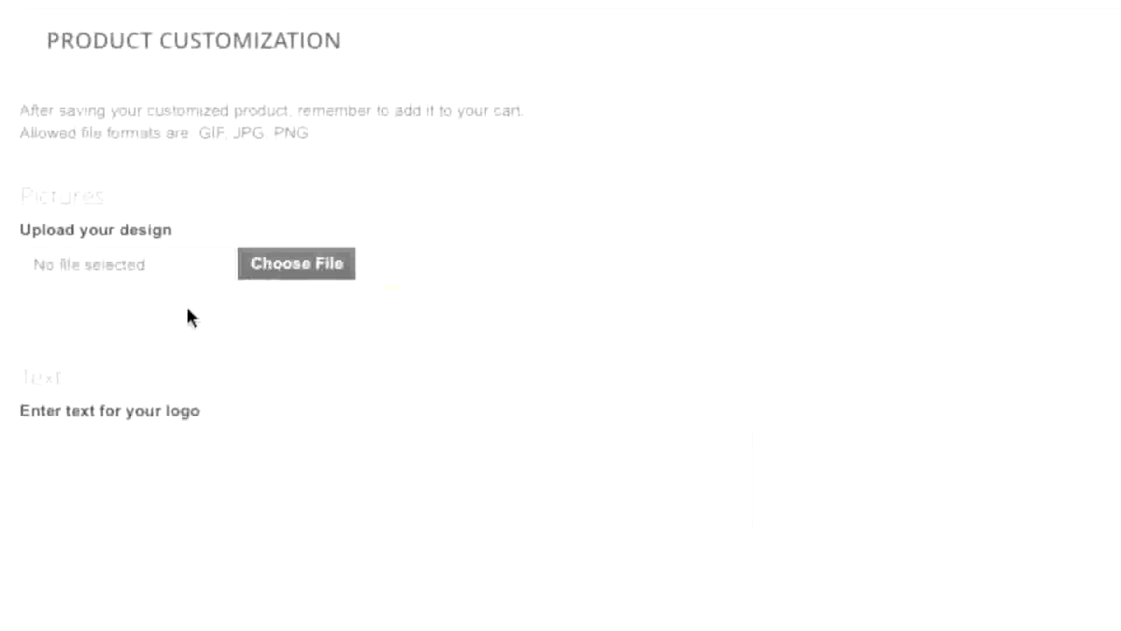
{"action": "scroll", "coordinate": [188, 318], "scroll_direction": "down", "scroll_amount": 3}
{"action": "scroll", "coordinate": [394, 471], "scroll_direction": "down", "scroll_amount": 2}
{"action": "scroll", "coordinate": [395, 471], "scroll_direction": "up", "scroll_amount": 3}
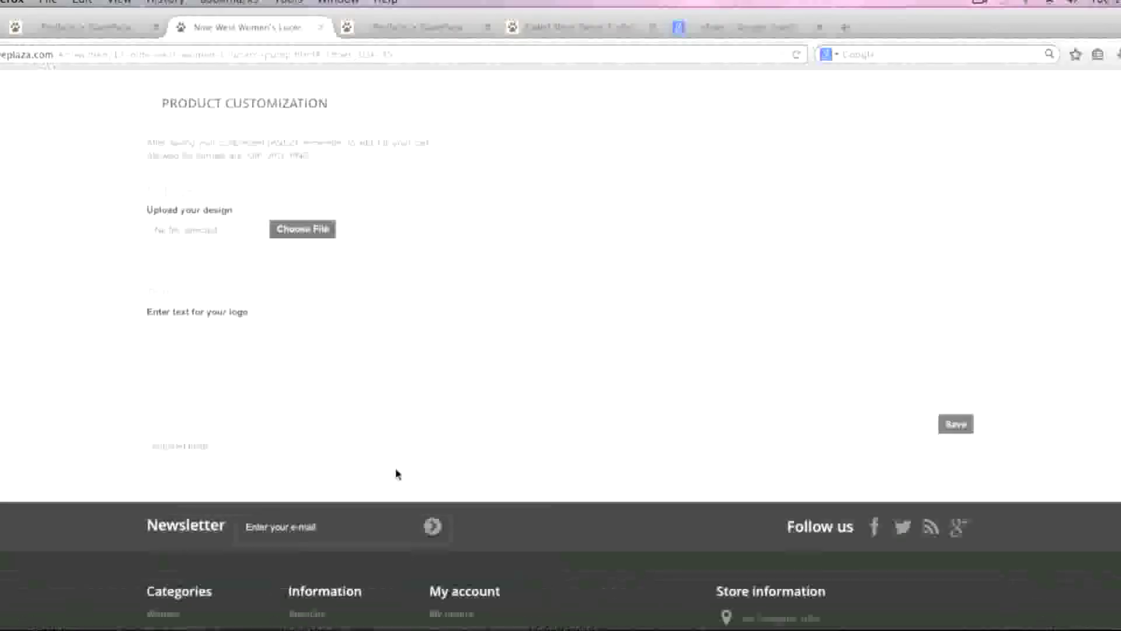
{"action": "scroll", "coordinate": [395, 472], "scroll_direction": "up", "scroll_amount": 15}
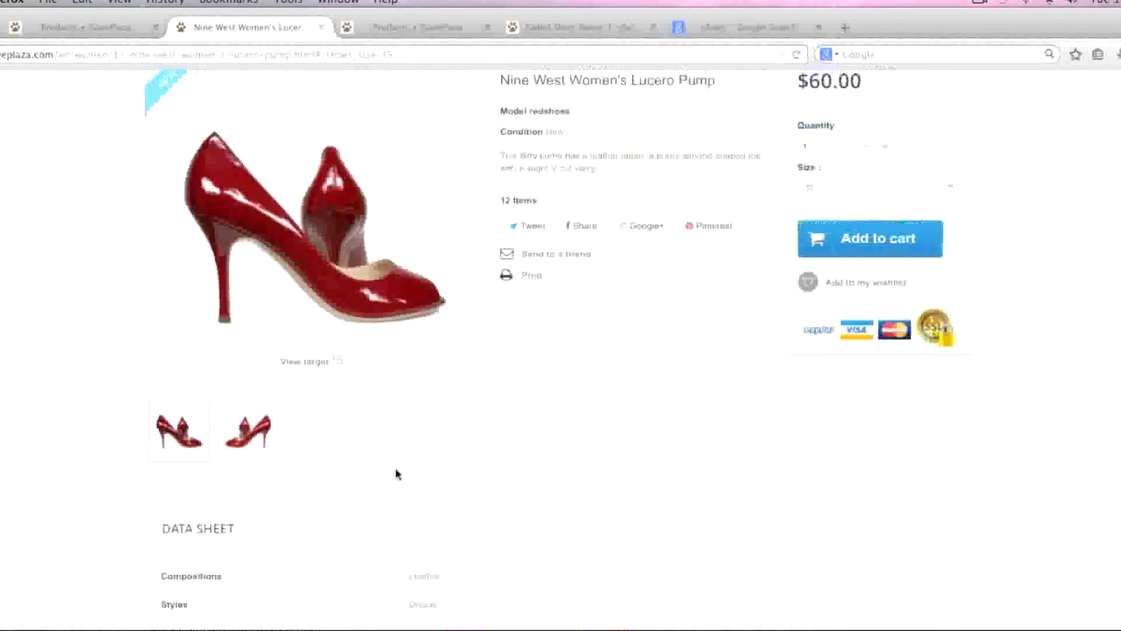